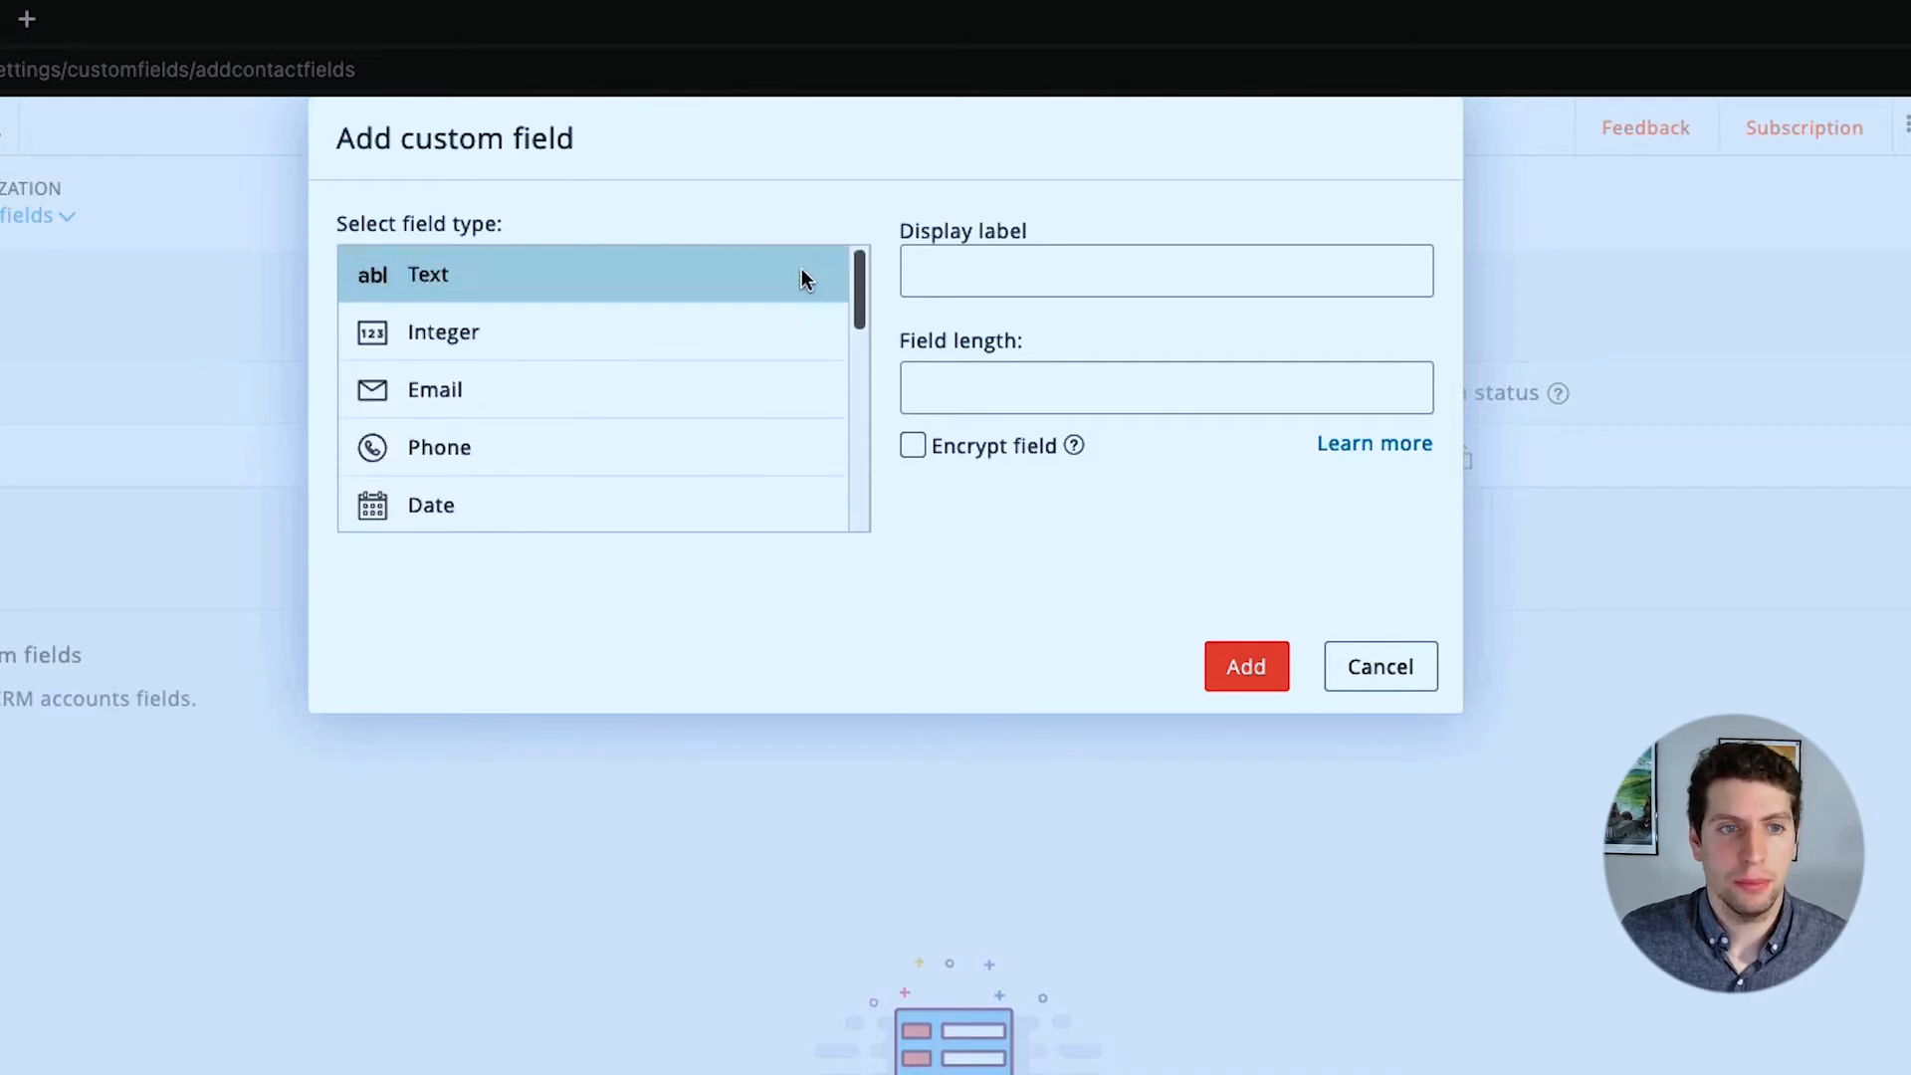
# - Look through the list of available field types for the new lead custom field
pyautogui.scroll(-10, 791, 432)
pyautogui.click(791, 495)
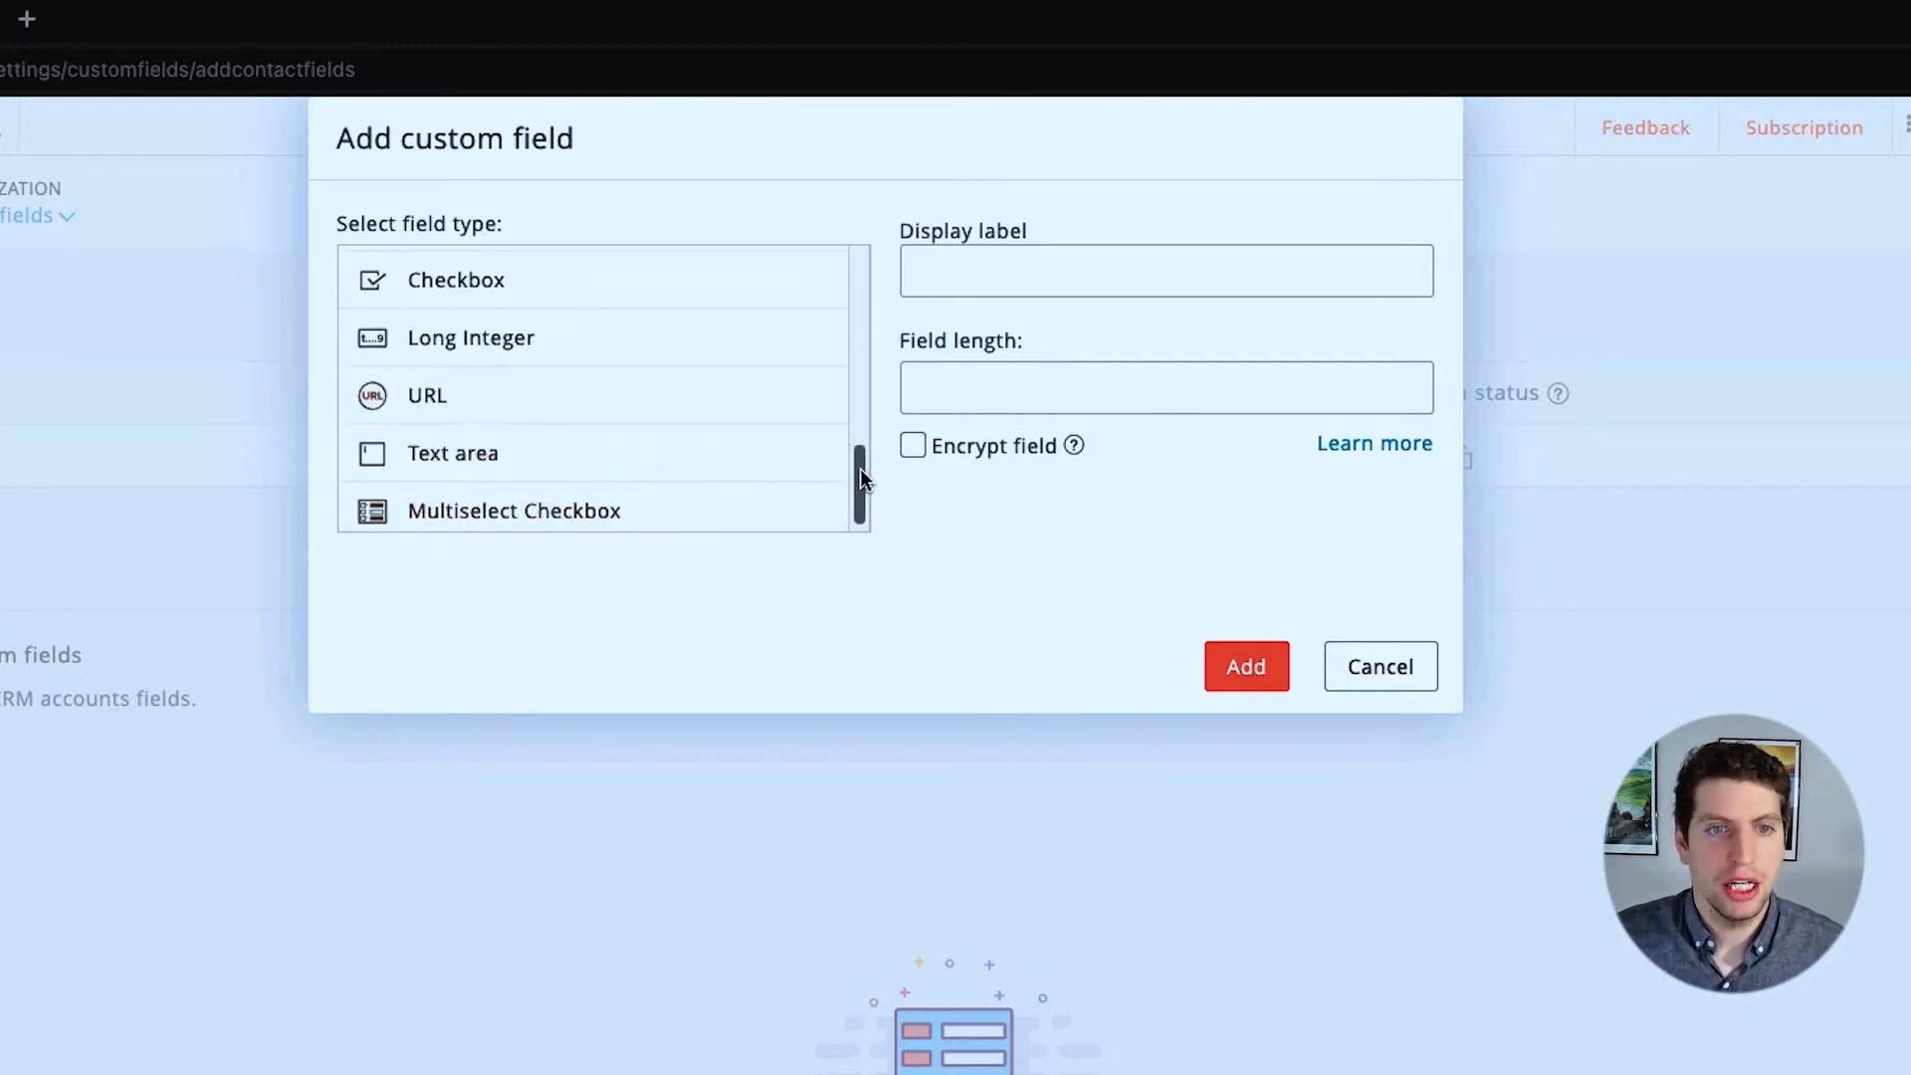
pyautogui.moveTo(862, 478); pyautogui.dragTo(862, 254)
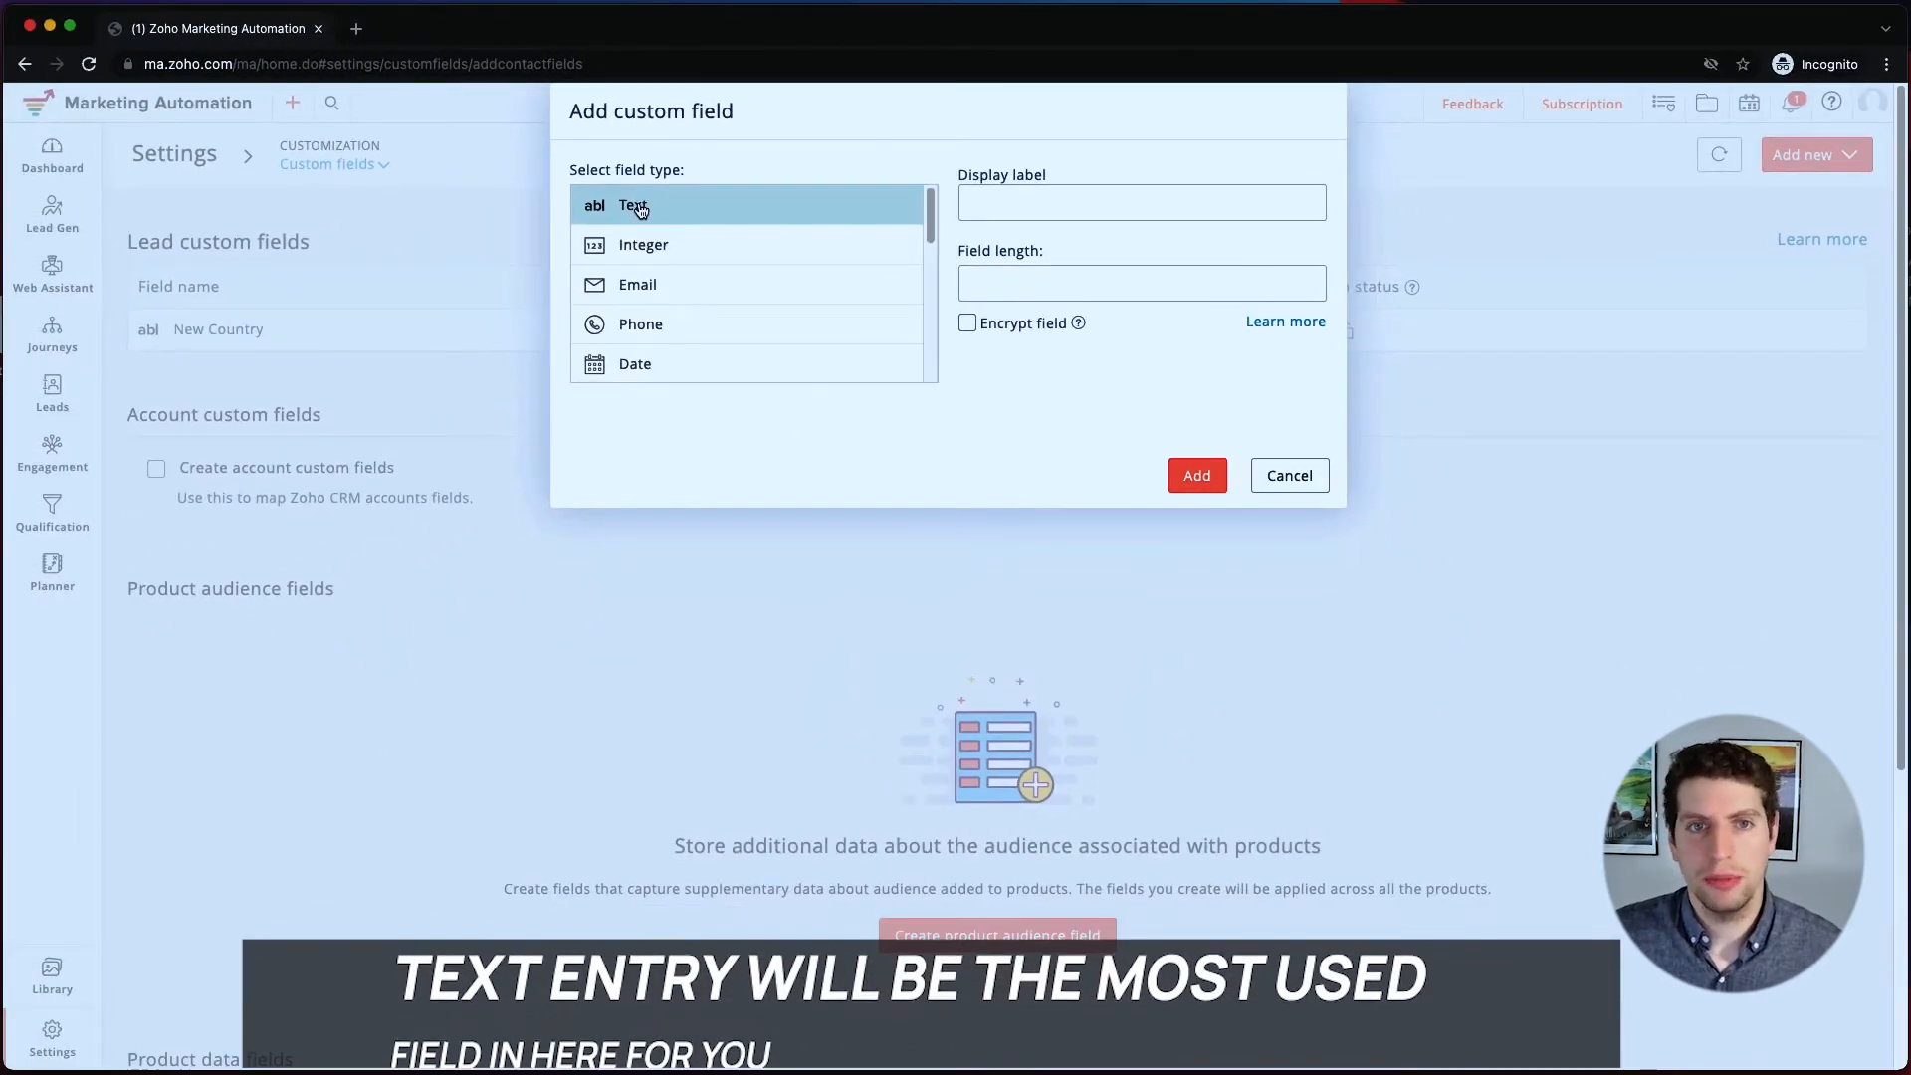
pyautogui.scroll(-5, 647, 219)
pyautogui.scroll(5, 695, 249)
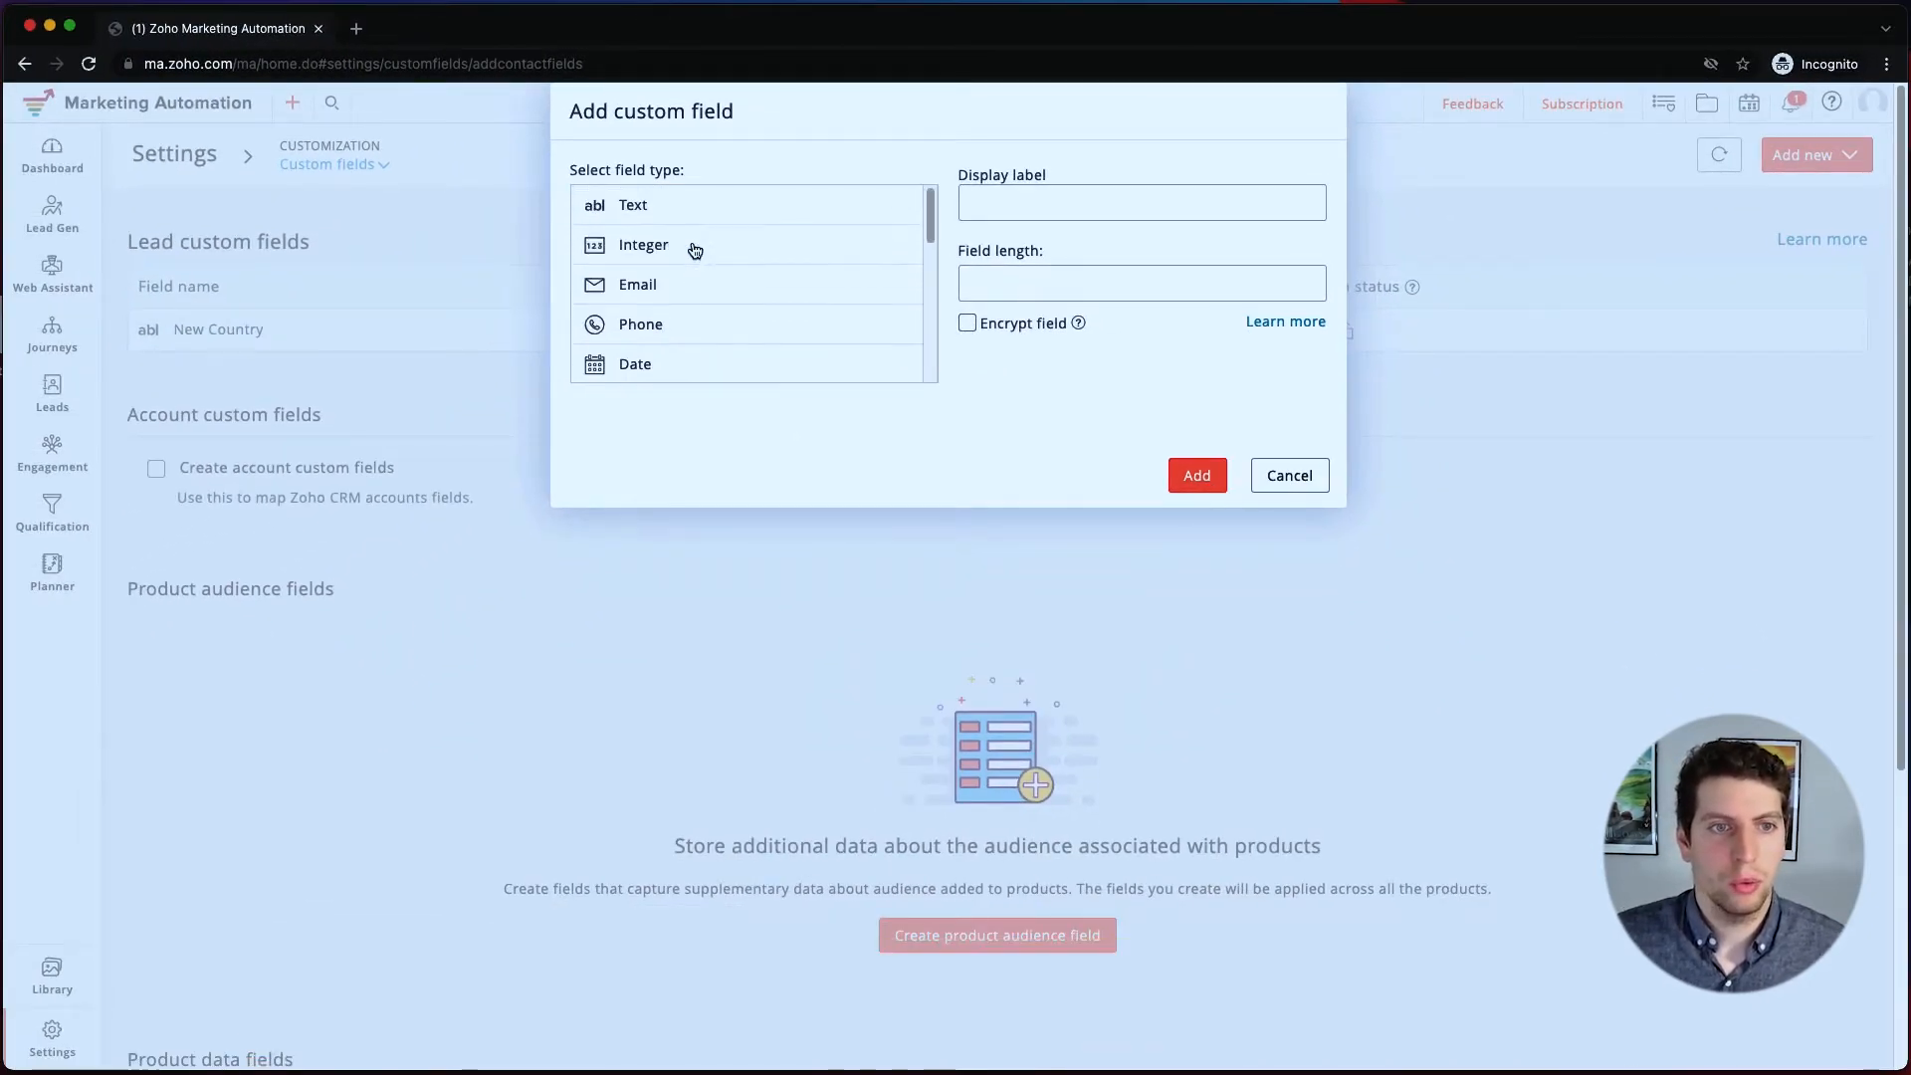
pyautogui.scroll(-1, 662, 216)
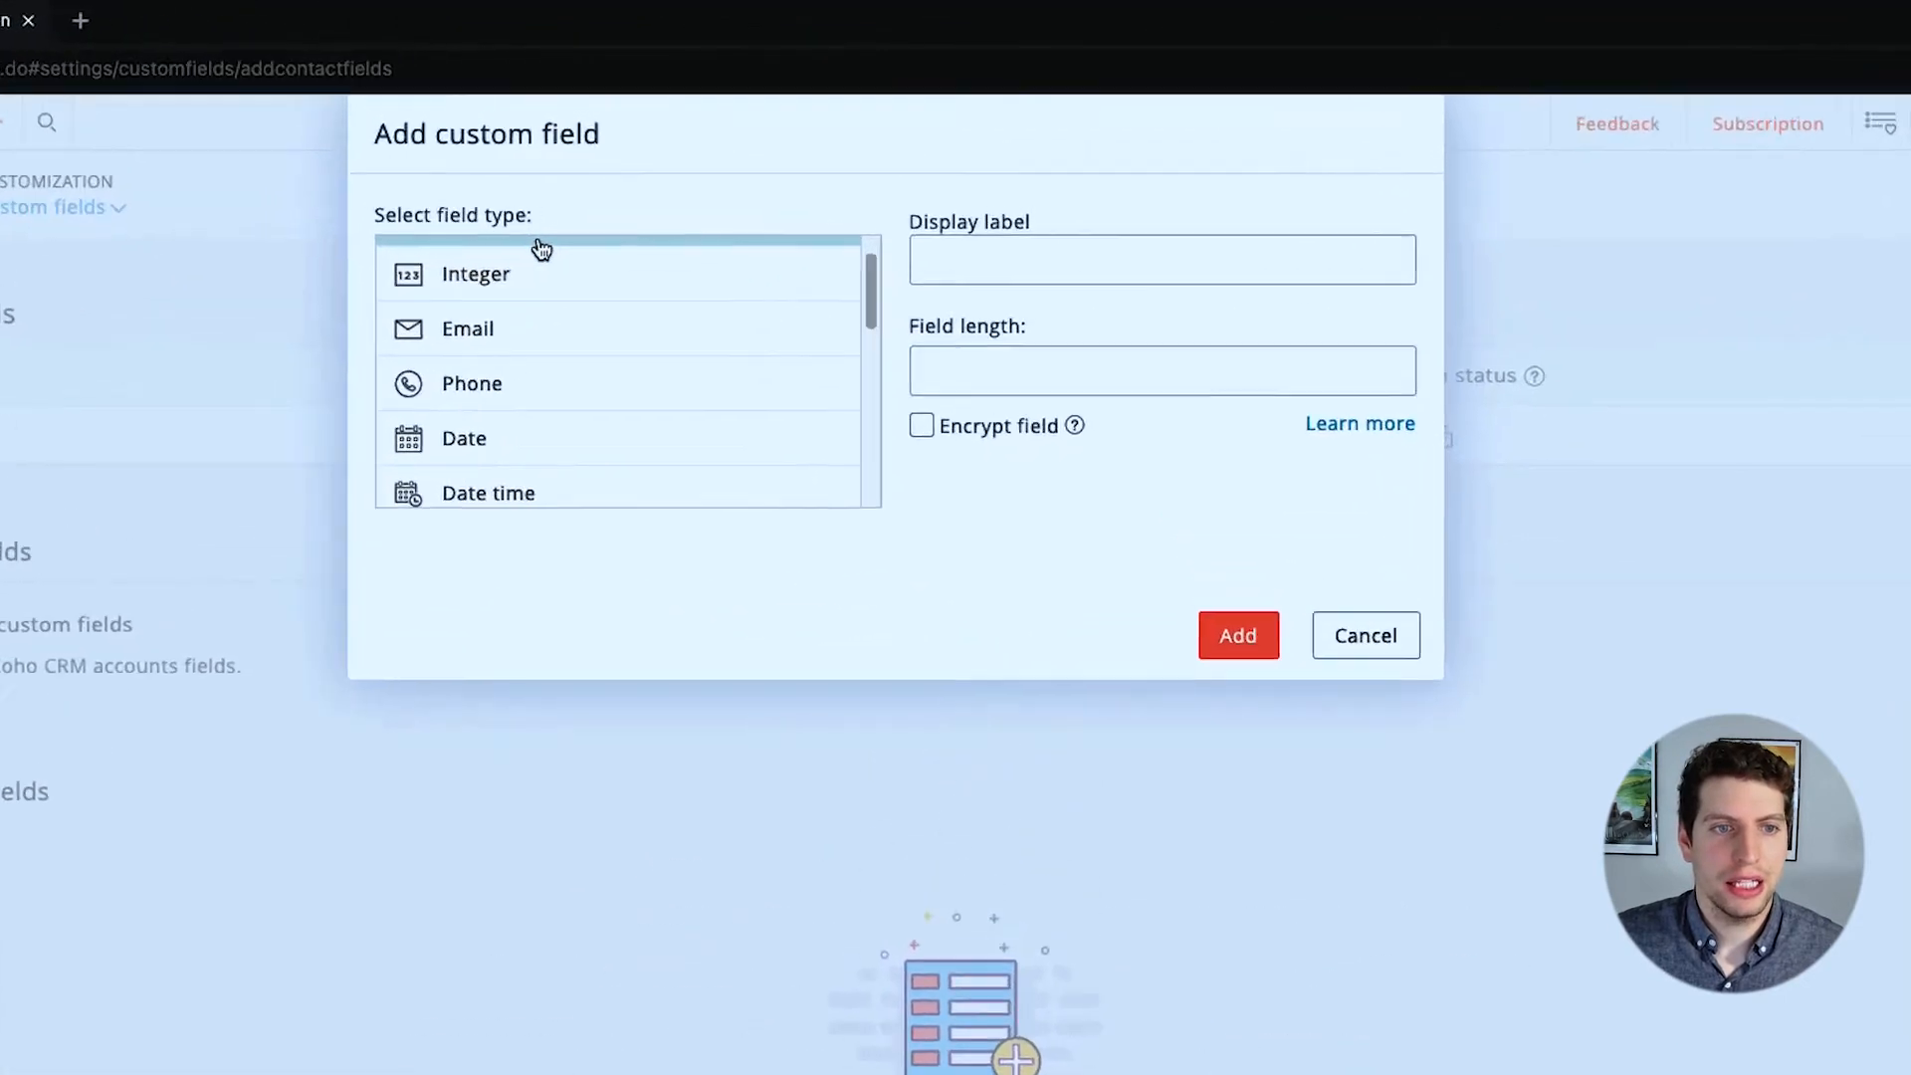
pyautogui.scroll(-9, 536, 278)
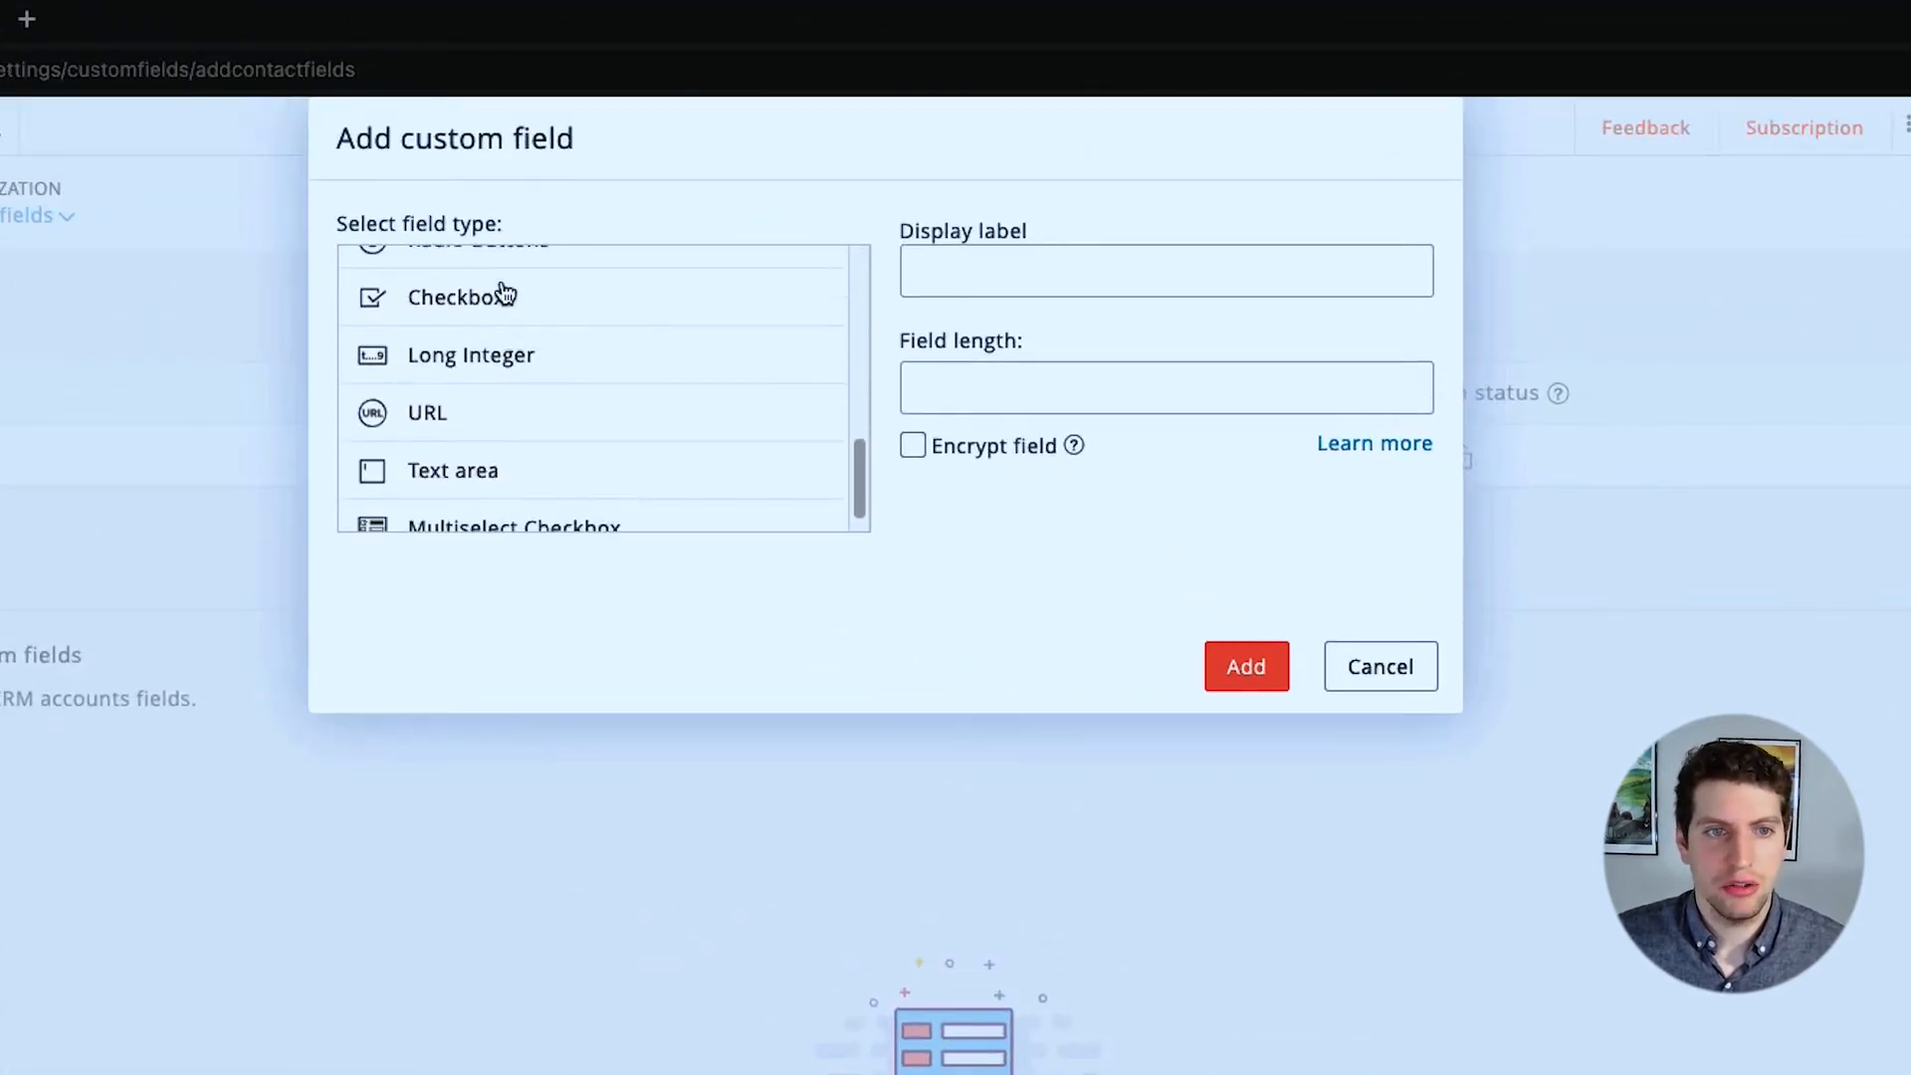
pyautogui.scroll(-3, 488, 328)
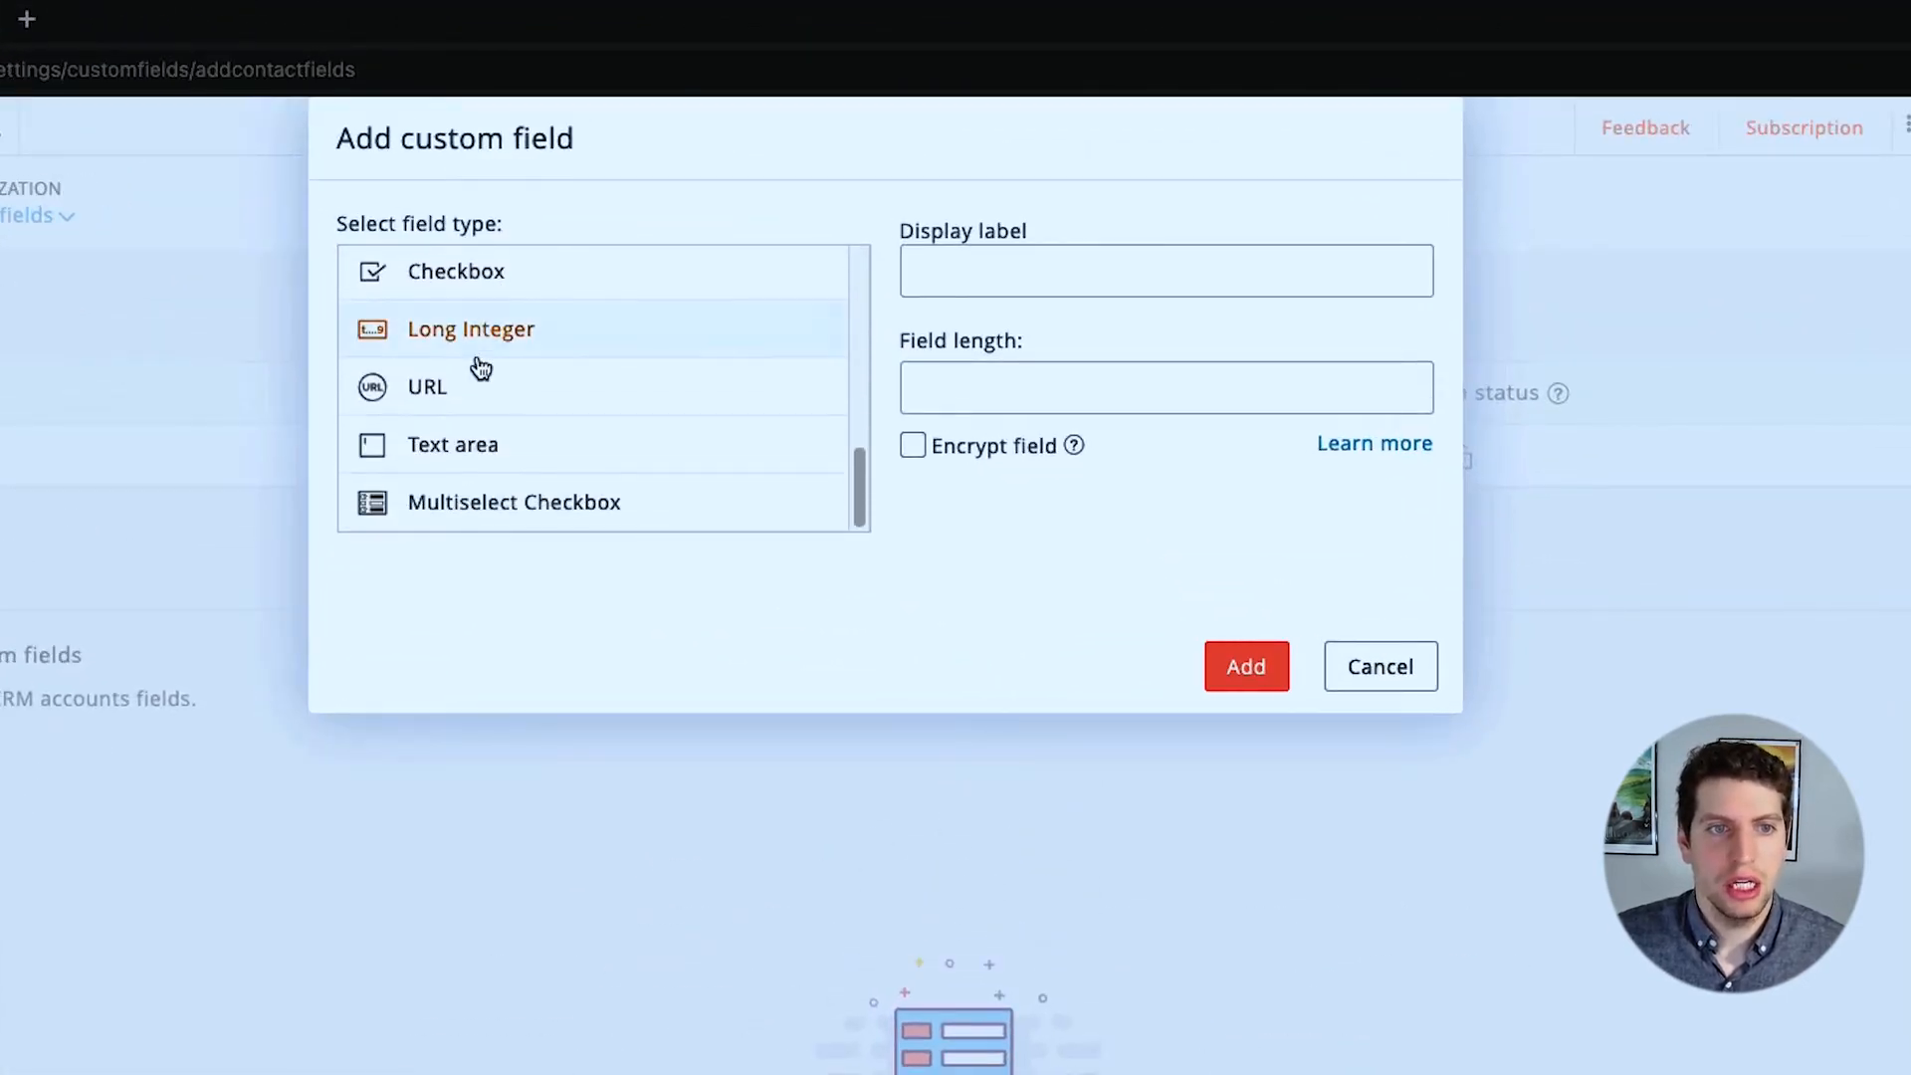
# - Add a URL lead field labelled "Portfolio Link", first trying field length 255 and replacing it with a length within the 200 limit
pyautogui.click(447, 388)
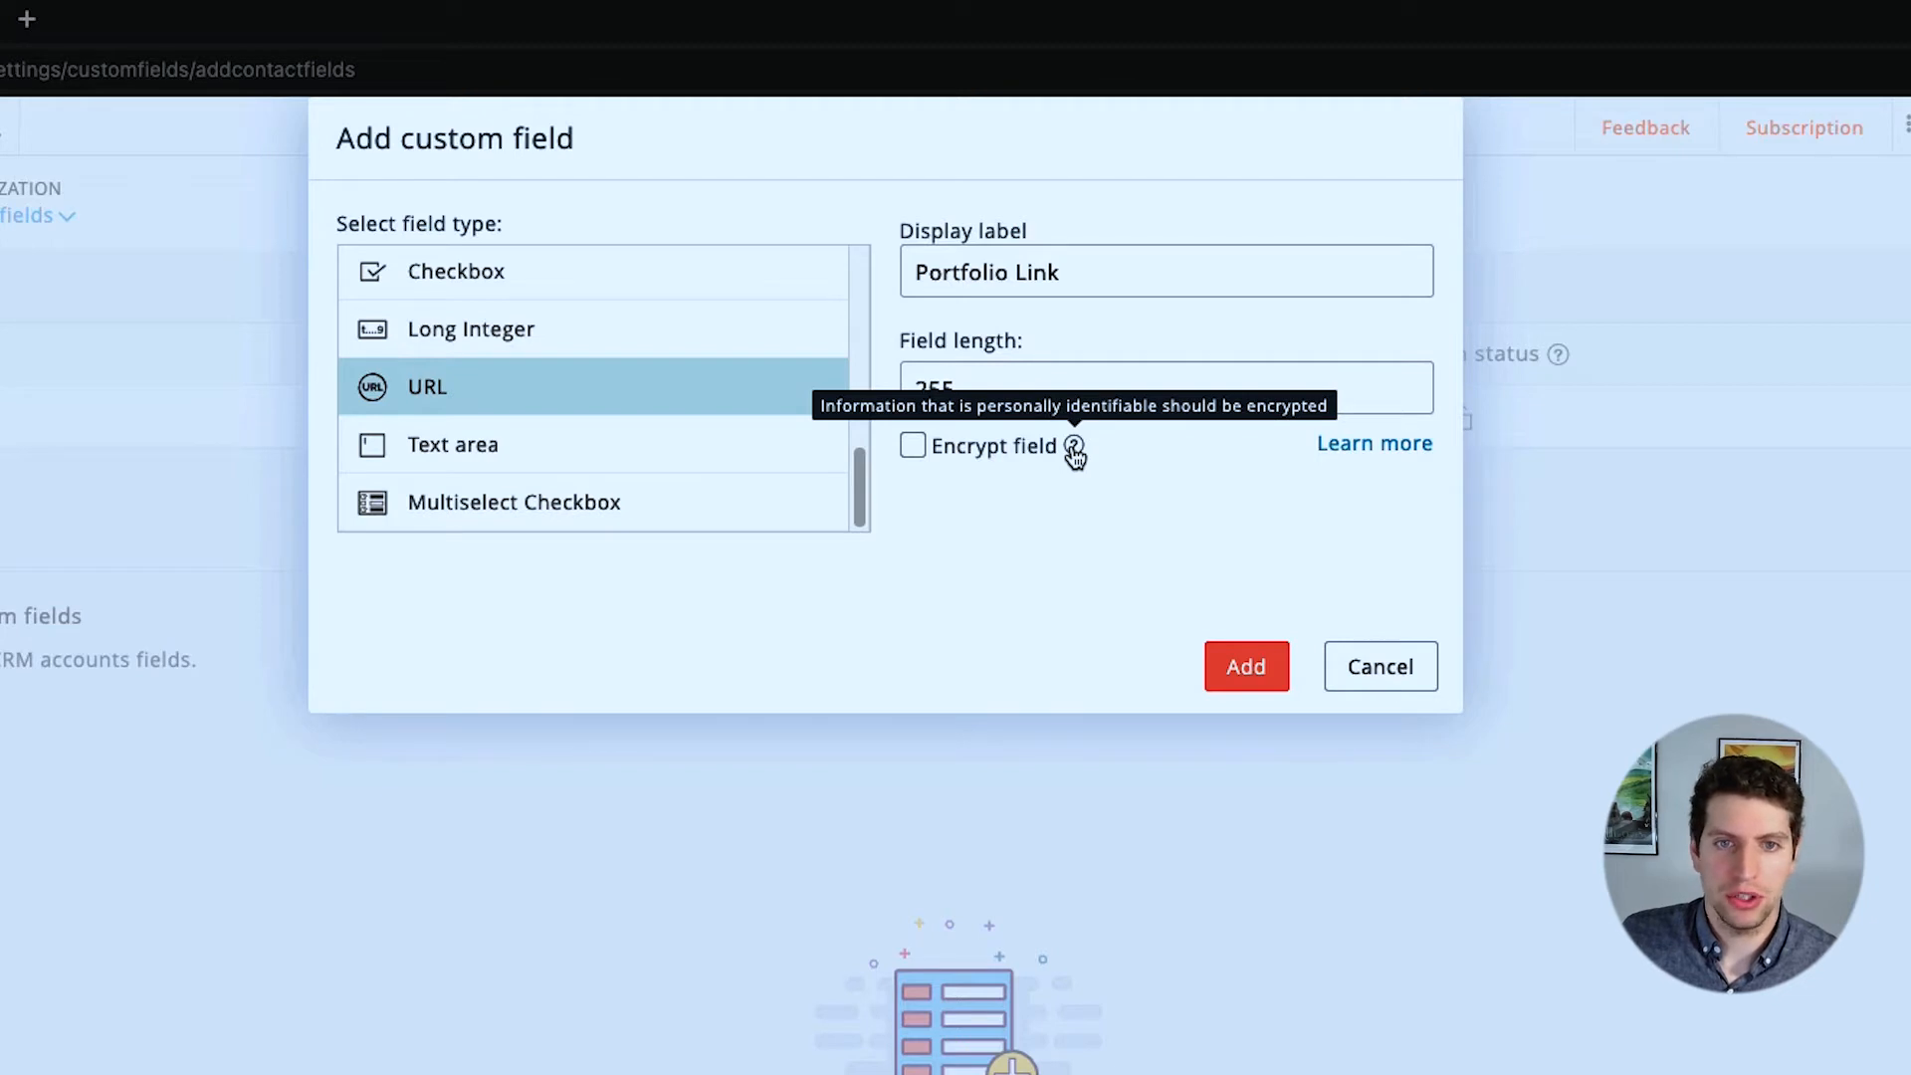
pyautogui.click(1250, 675)
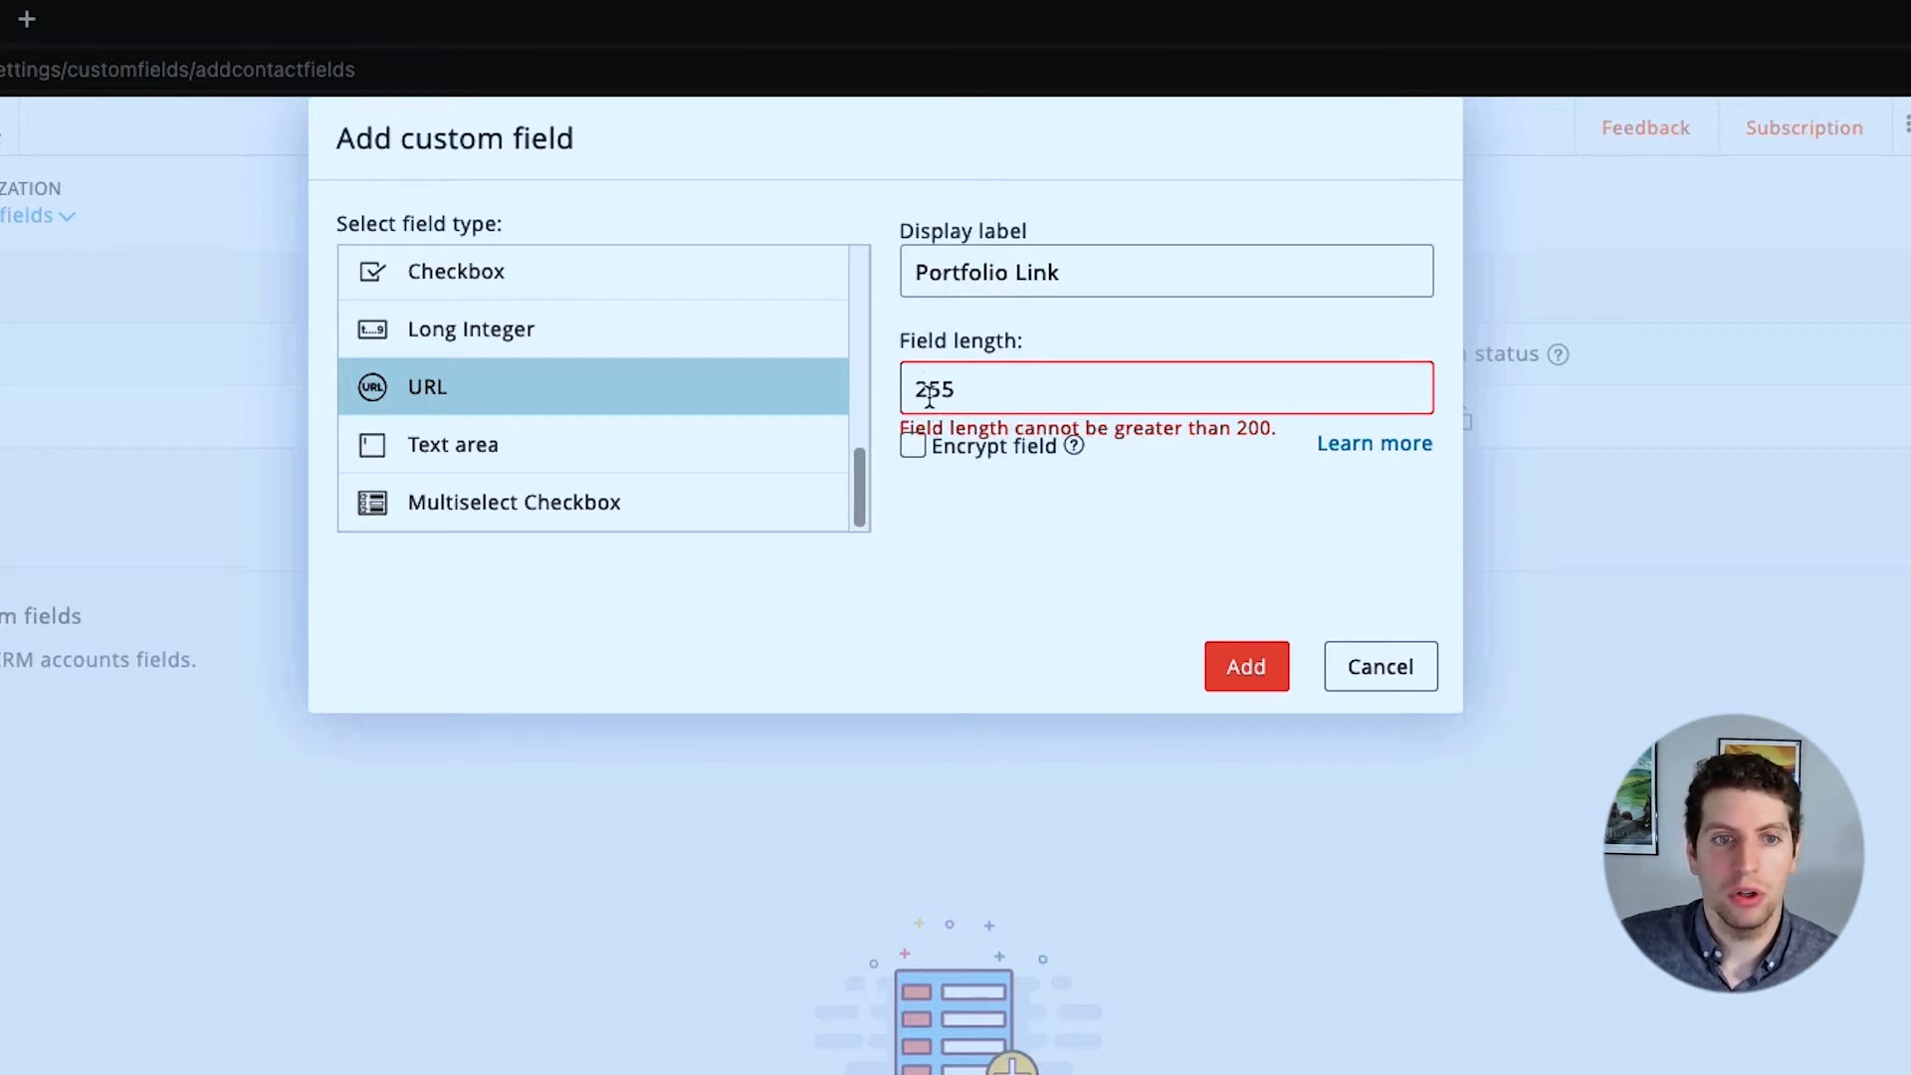
pyautogui.moveTo(929, 420); pyautogui.dragTo(1232, 422)
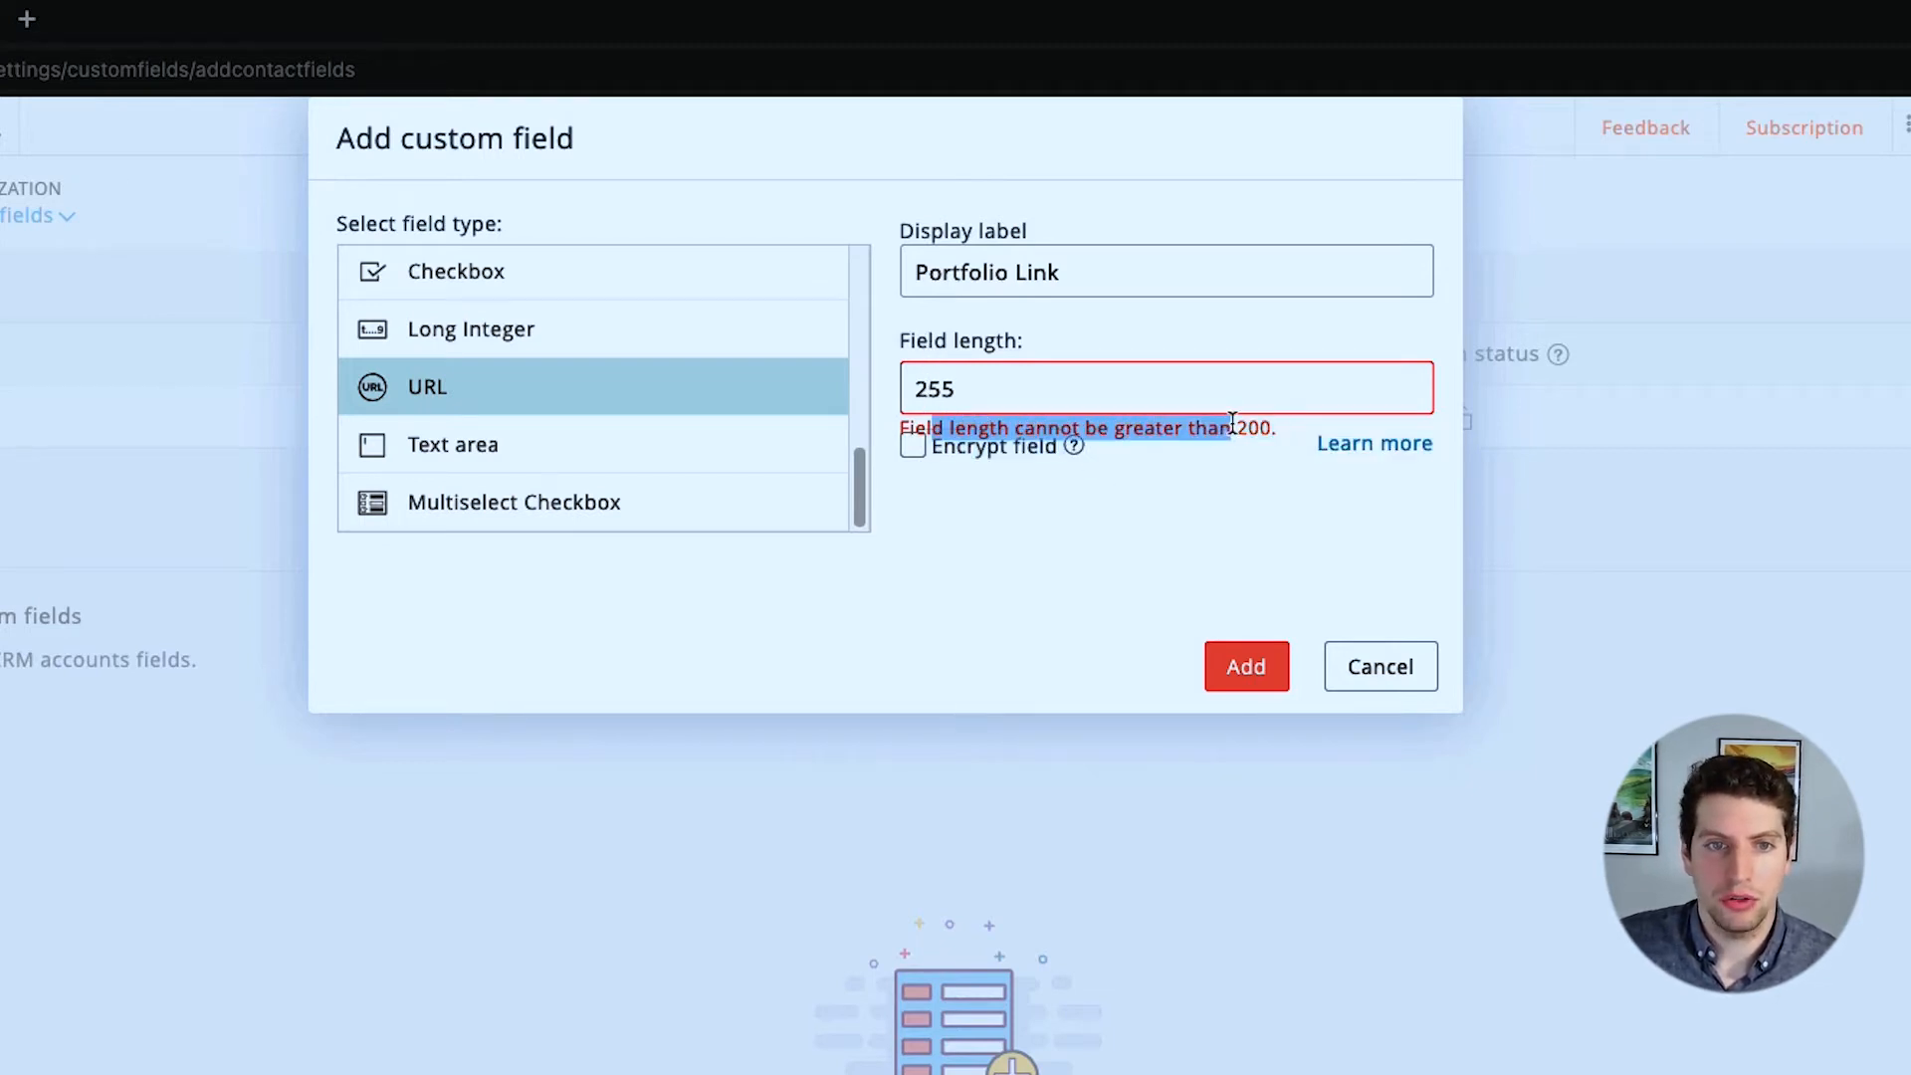
pyautogui.doubleClick(1009, 391)
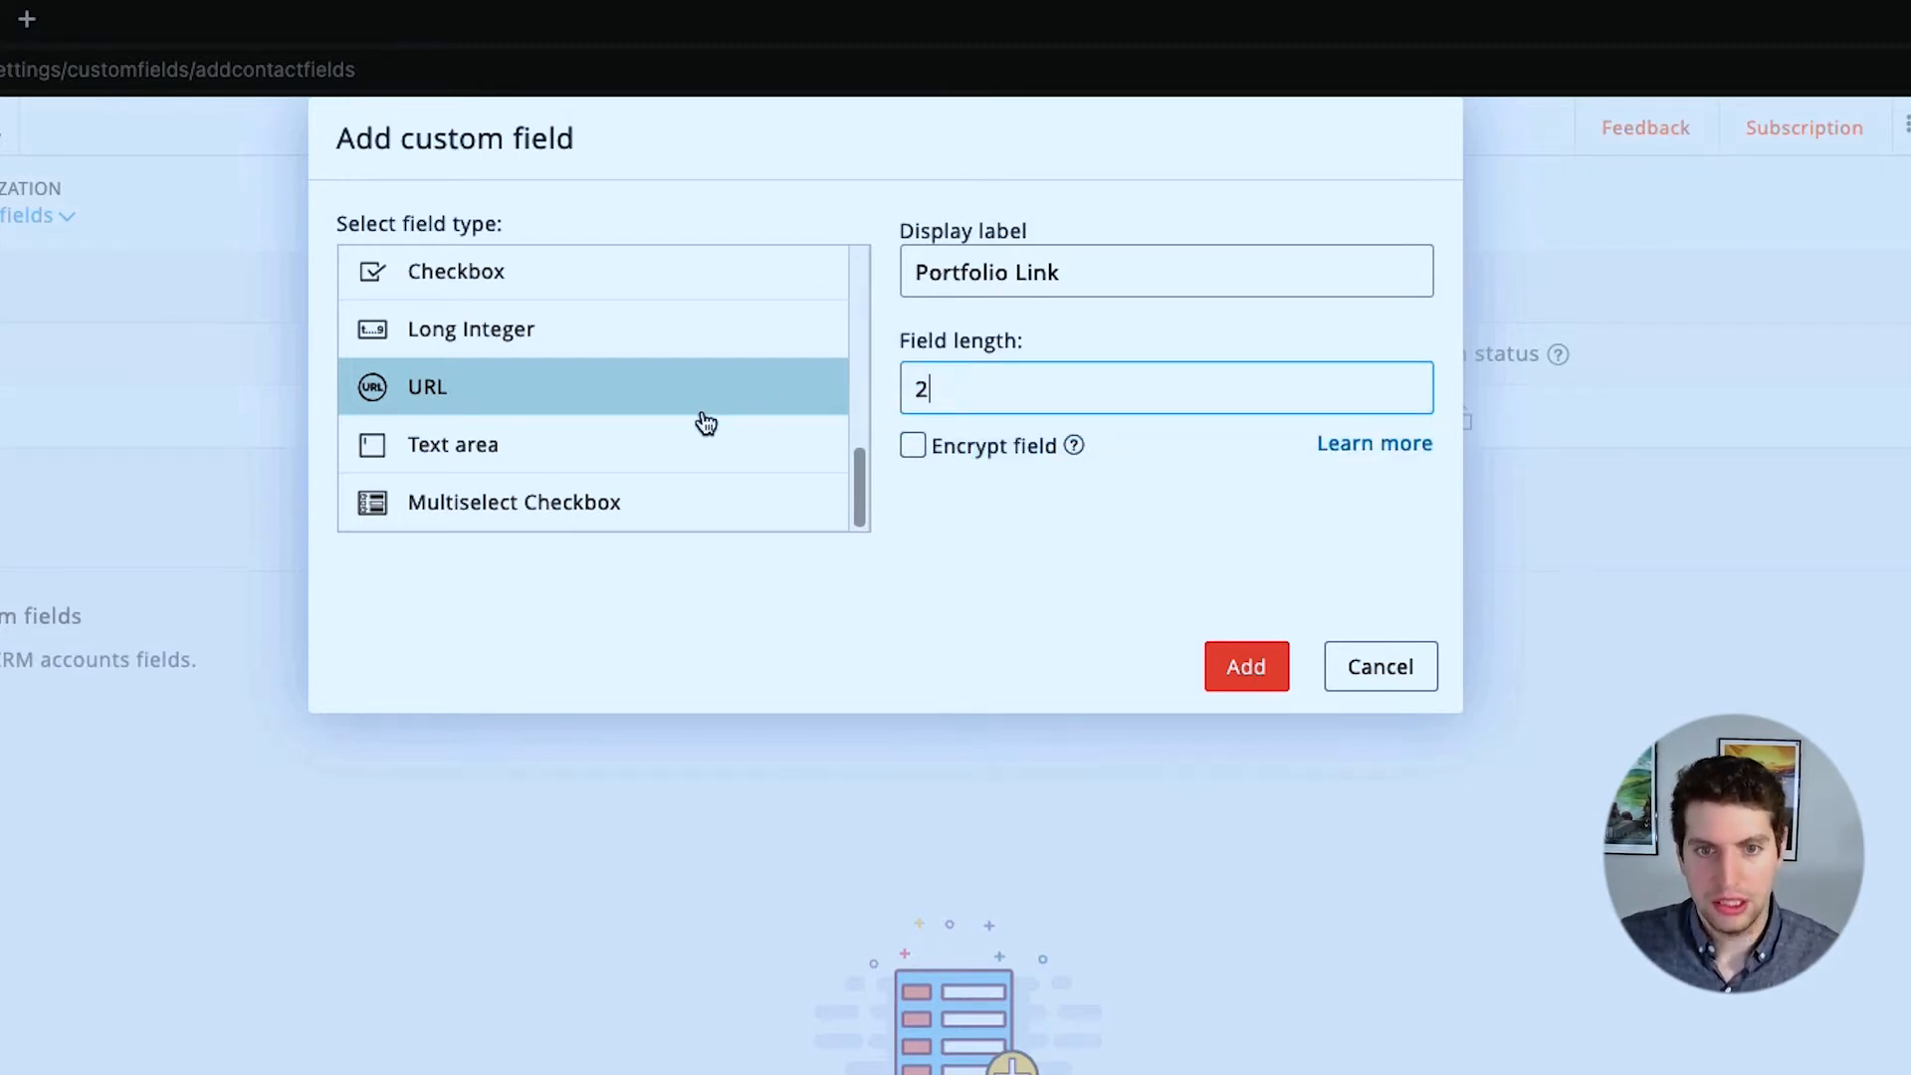
pyautogui.click(1234, 674)
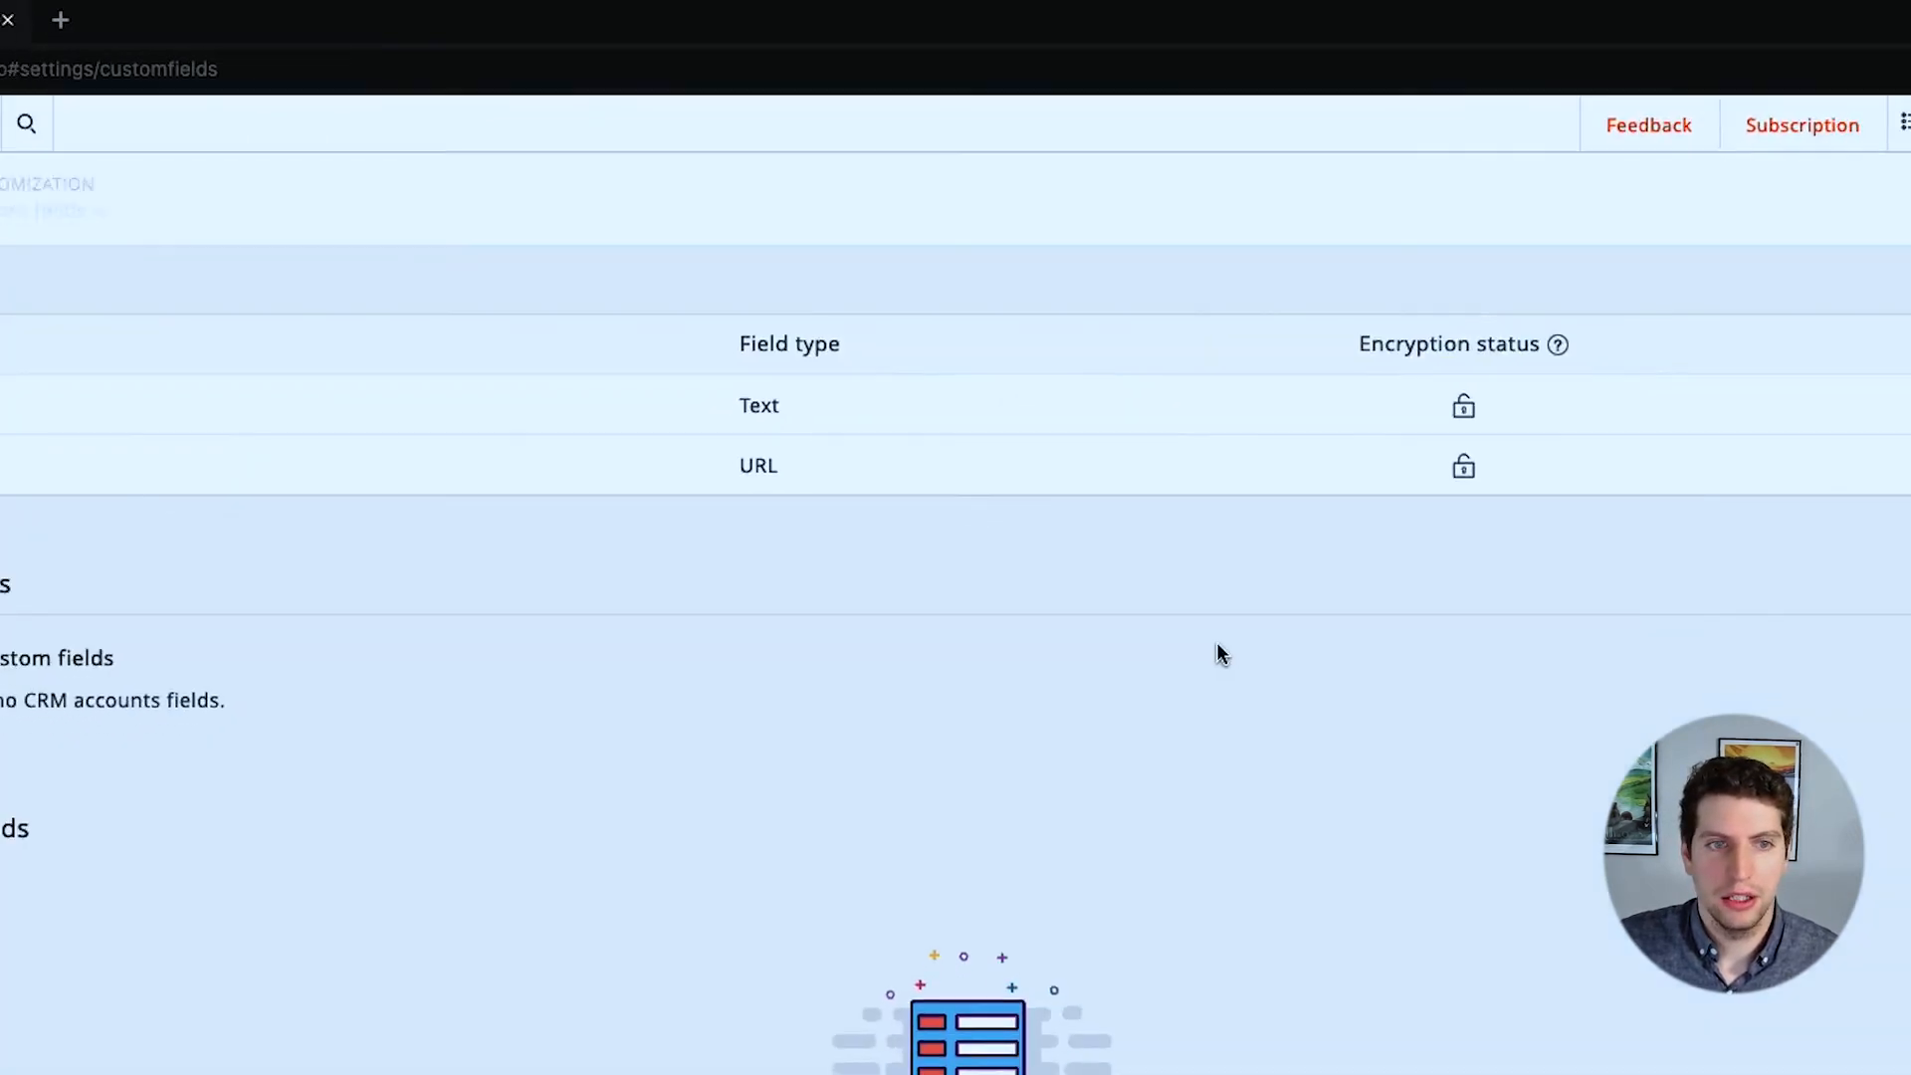
# - Add an Email lead field labelled "Partner's Email" with field encryption enabled
pyautogui.click(1837, 159)
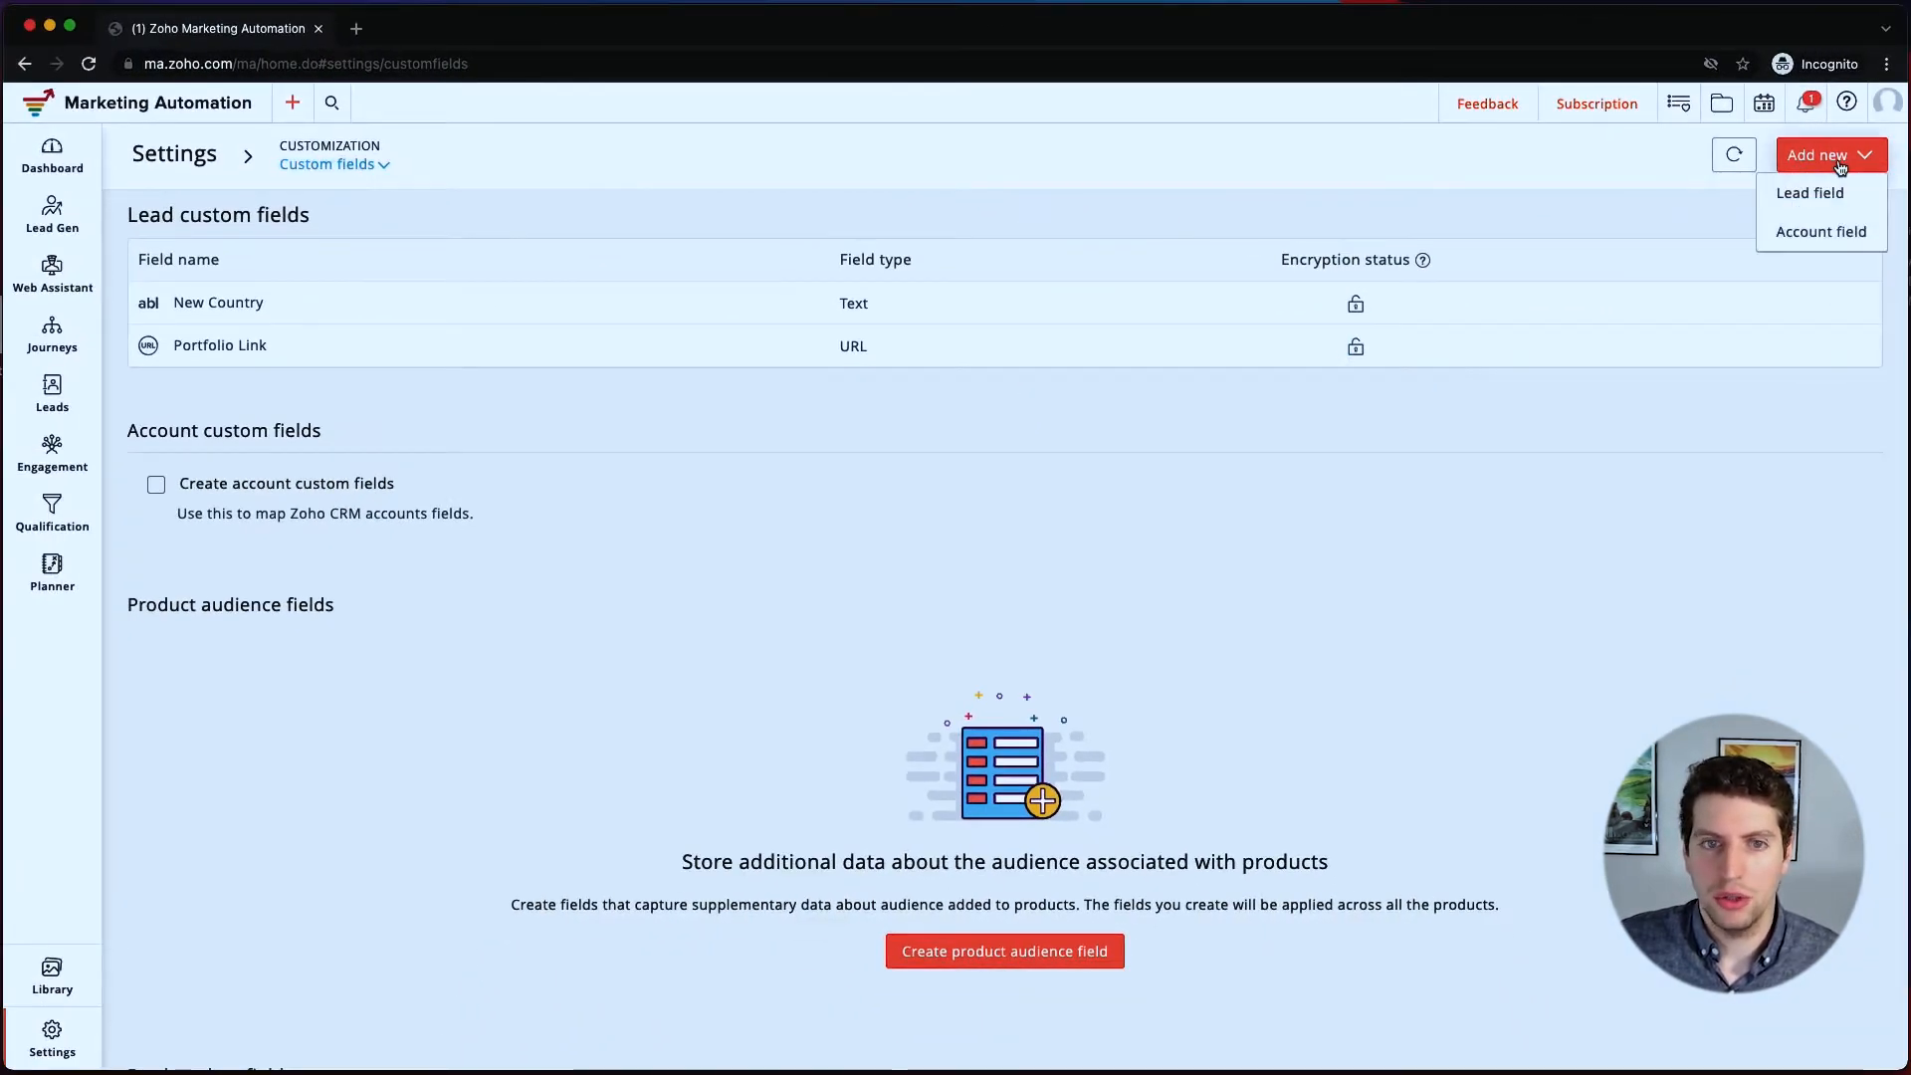
pyautogui.click(1811, 192)
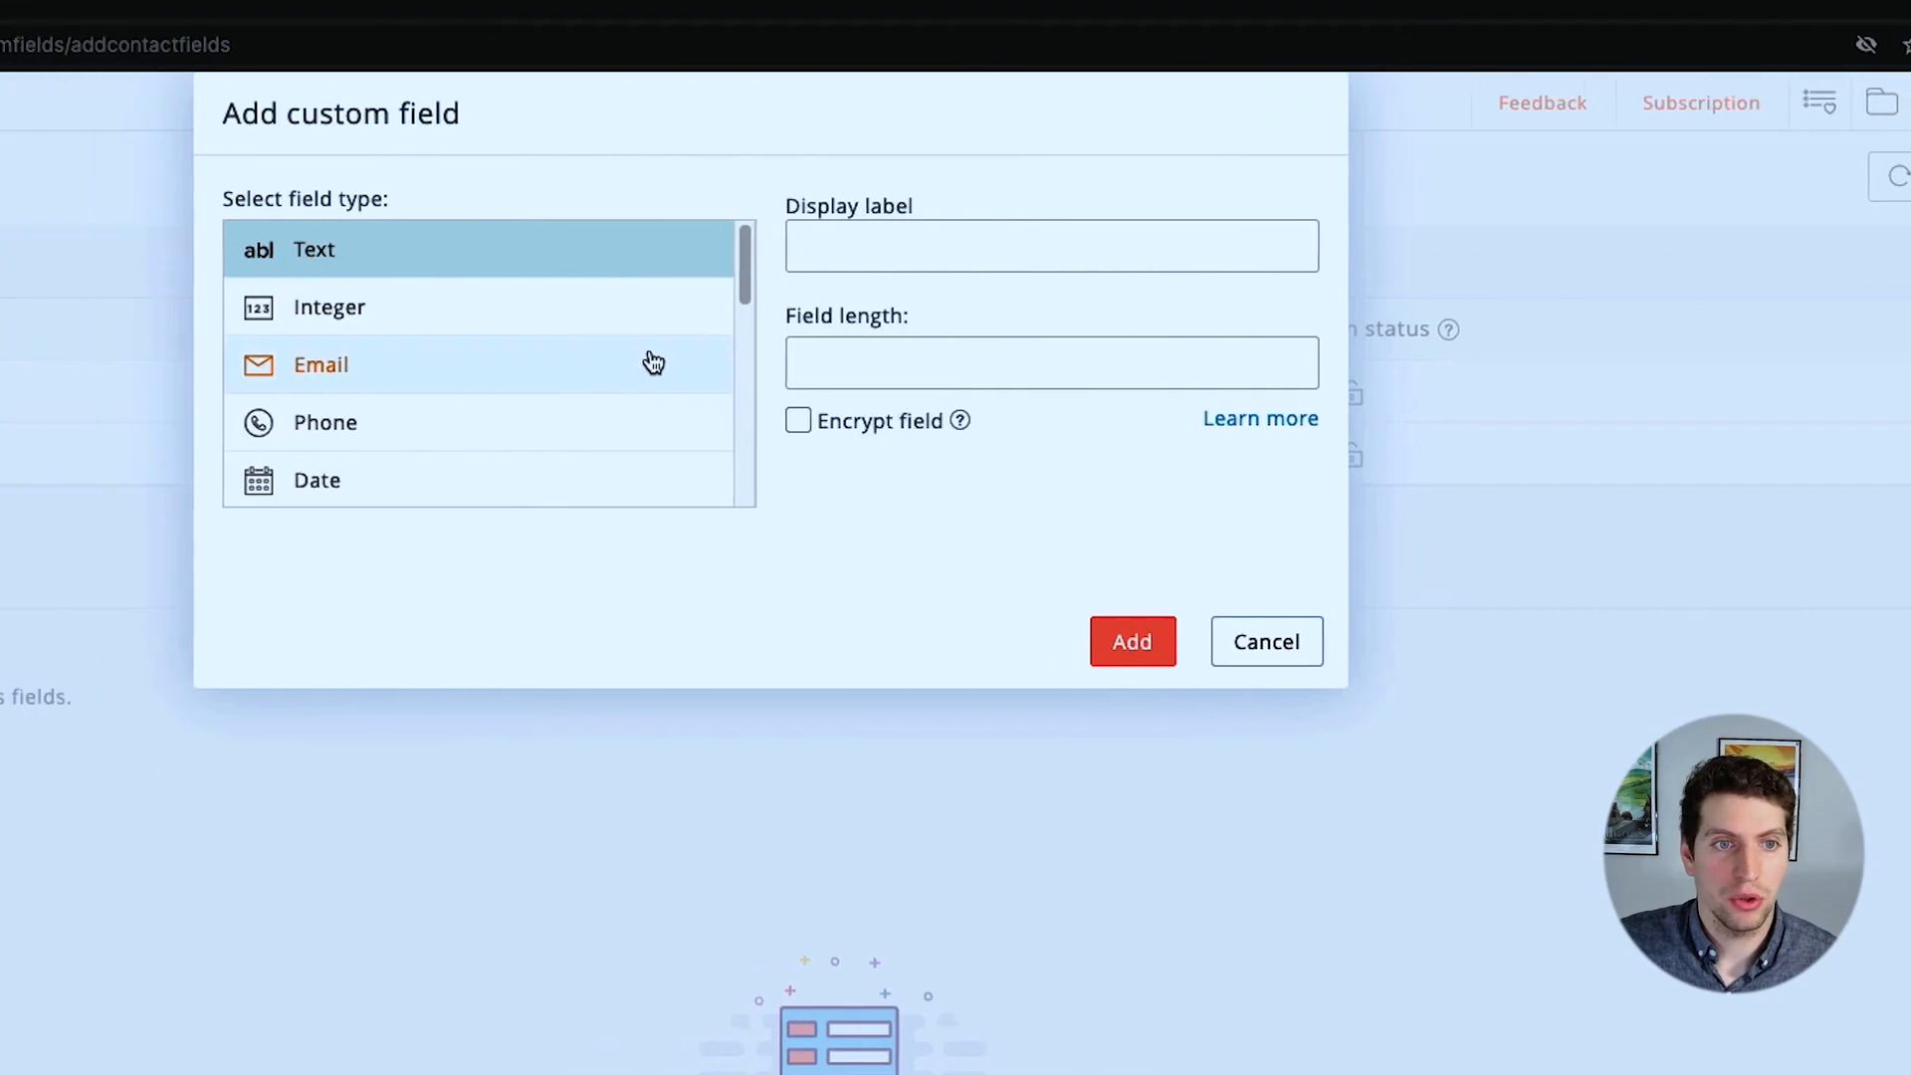
pyautogui.click(598, 360)
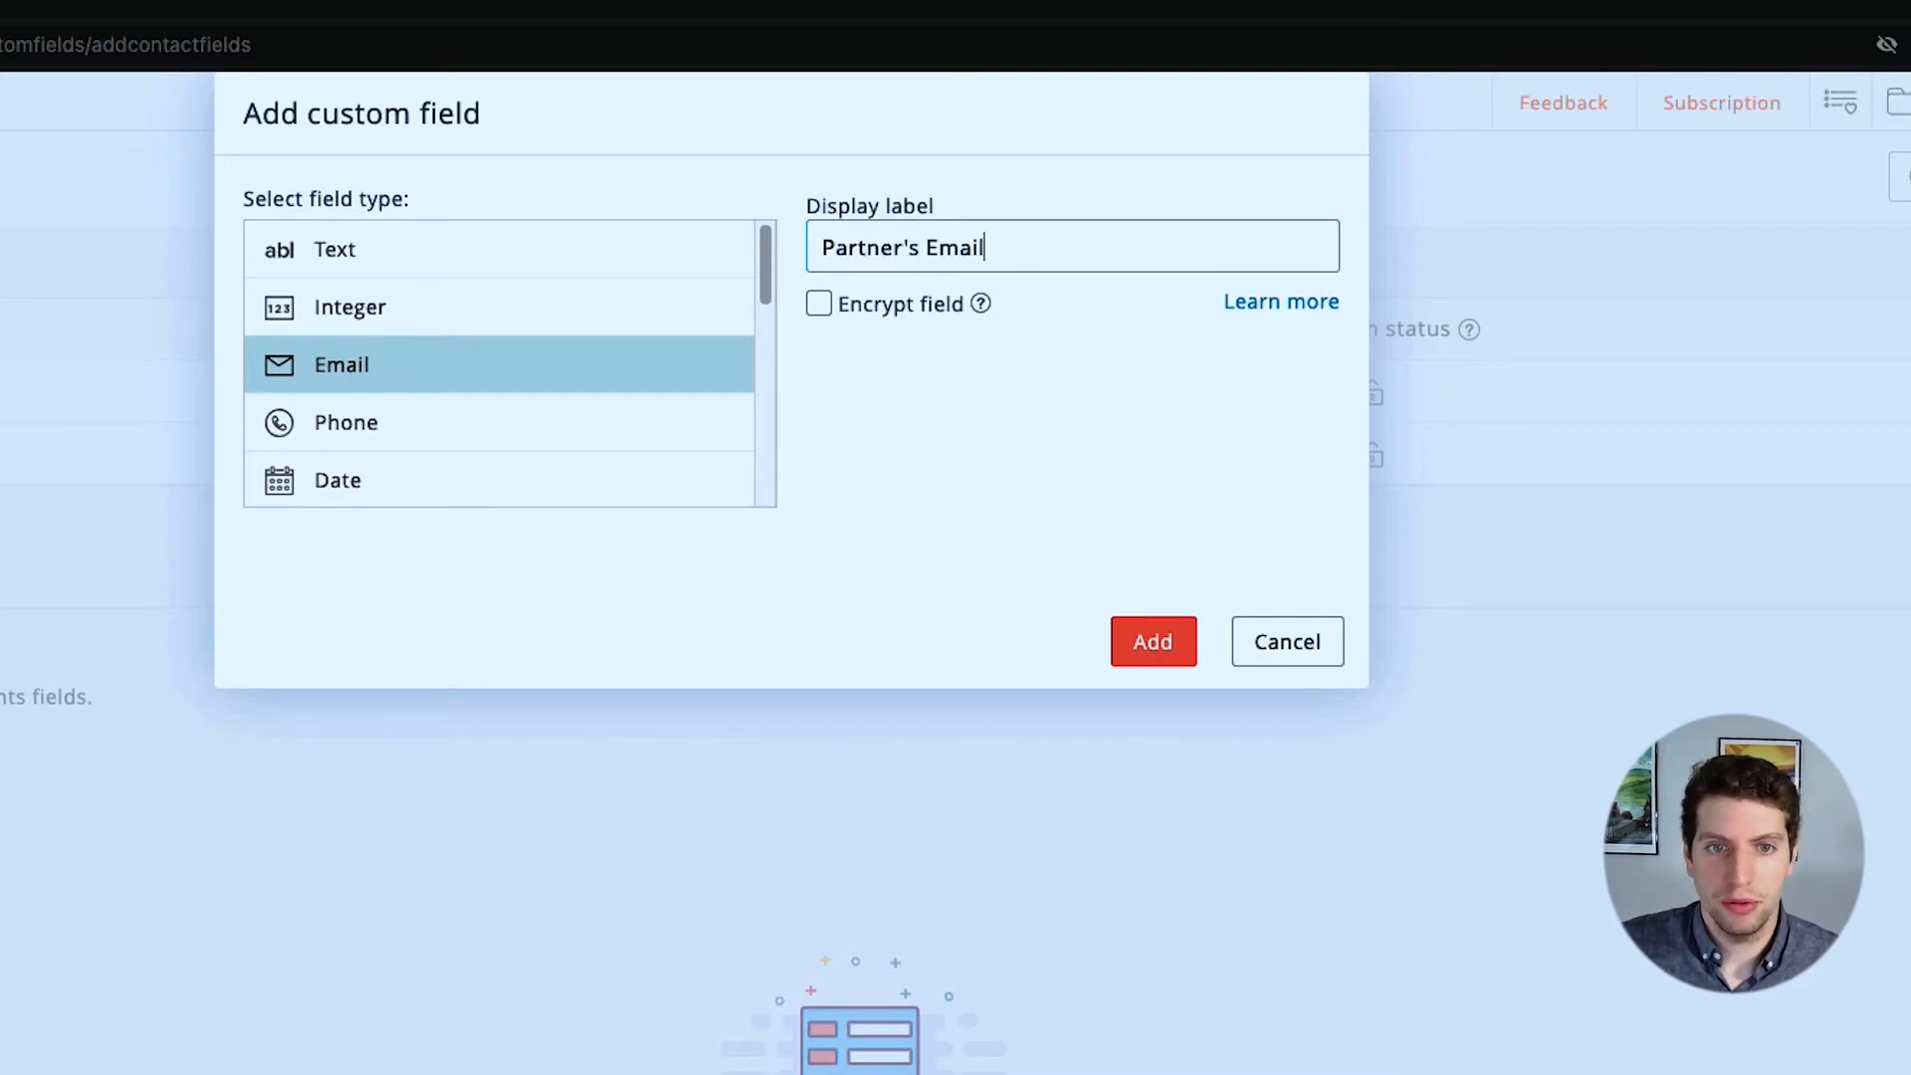
pyautogui.click(822, 307)
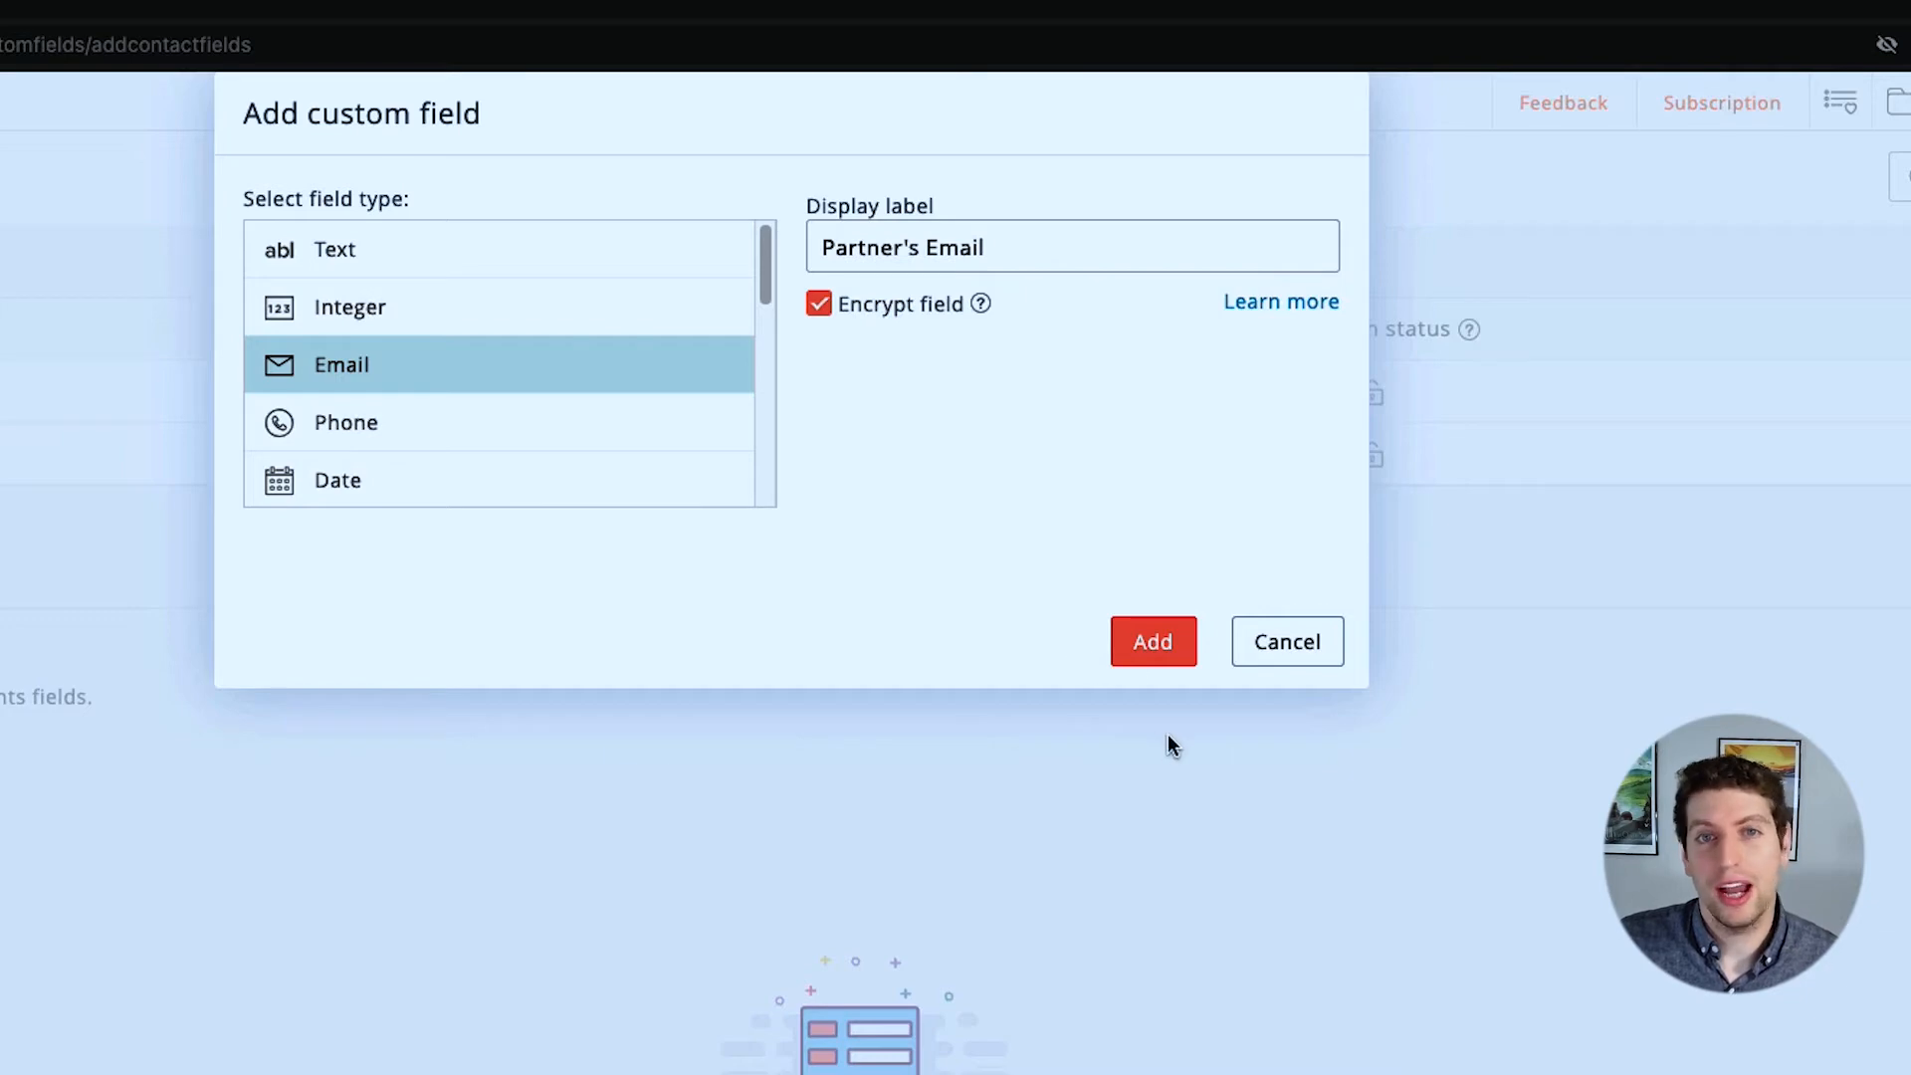
pyautogui.click(1153, 664)
# - Set up an encrypted Phone lead field labelled "Partners Phone" and try to add it with field length 1000
pyautogui.click(1821, 159)
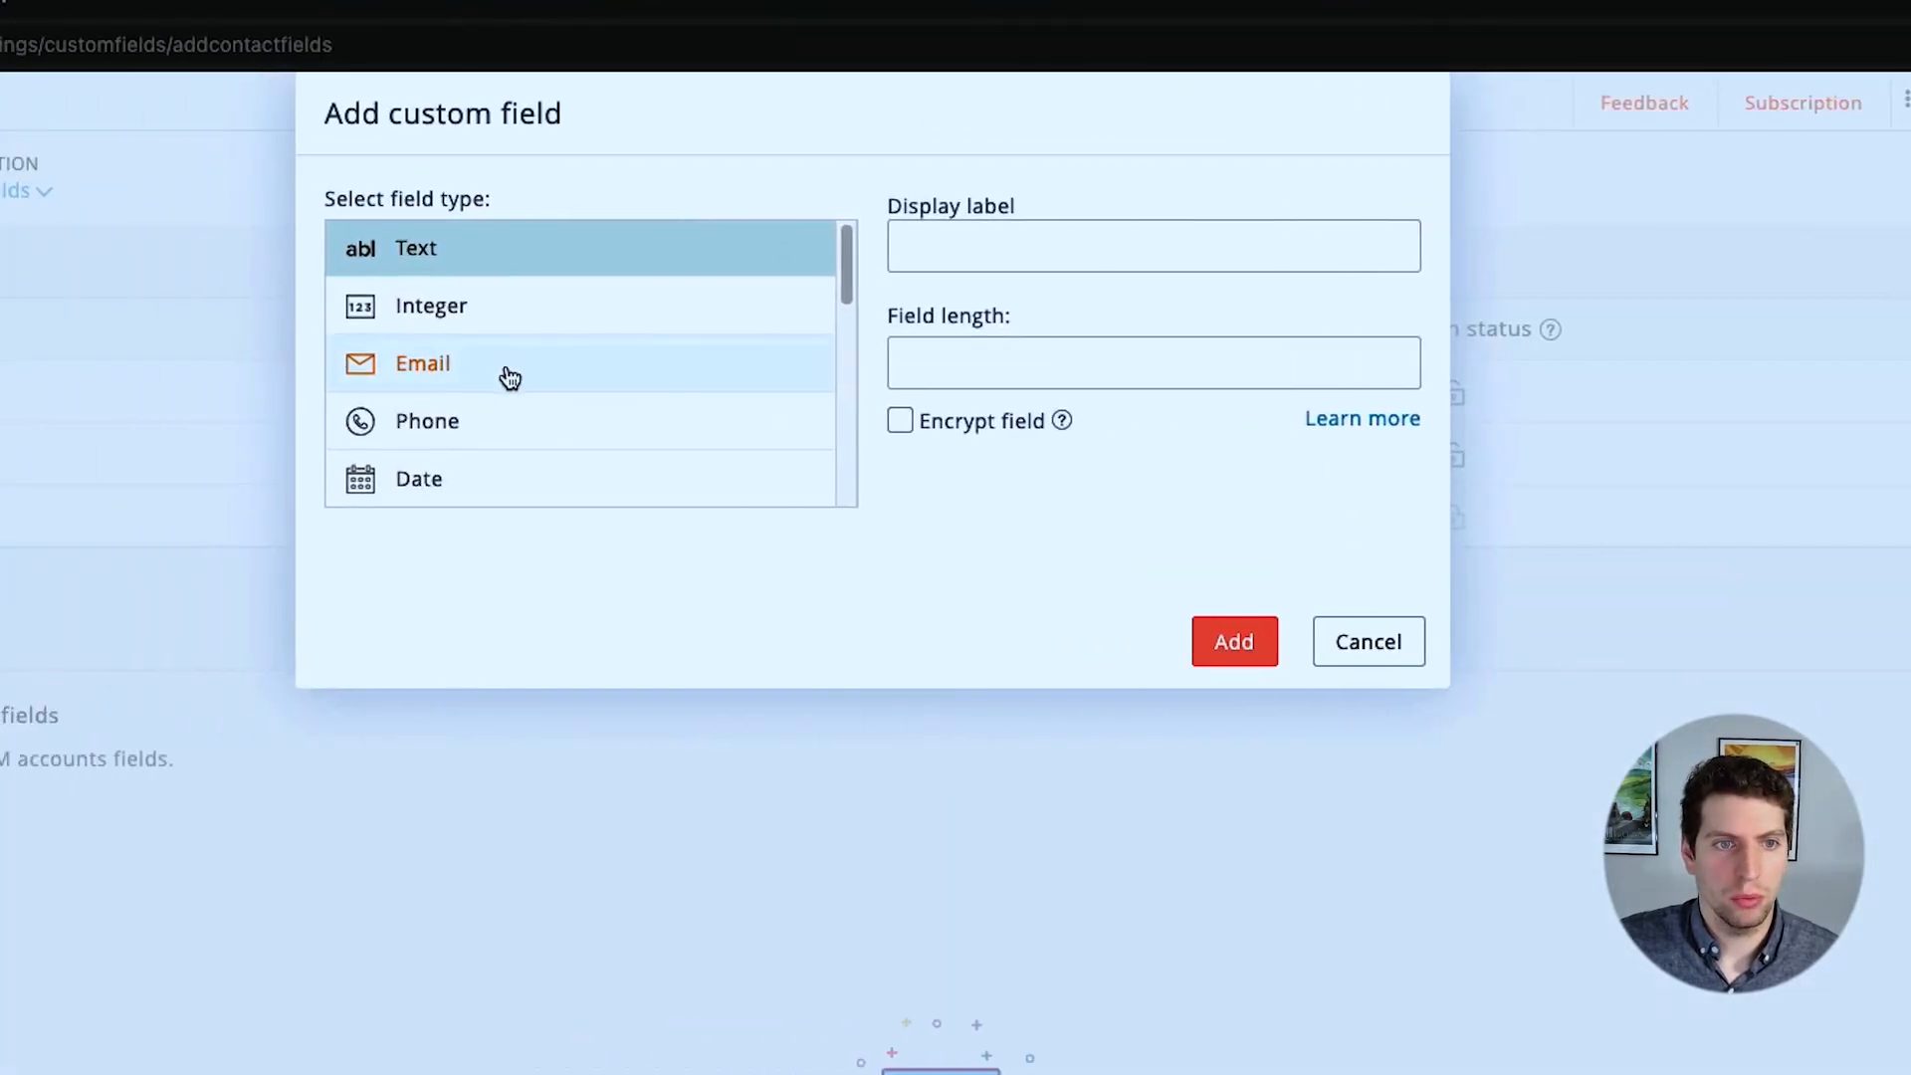
pyautogui.scroll(-3, 504, 375)
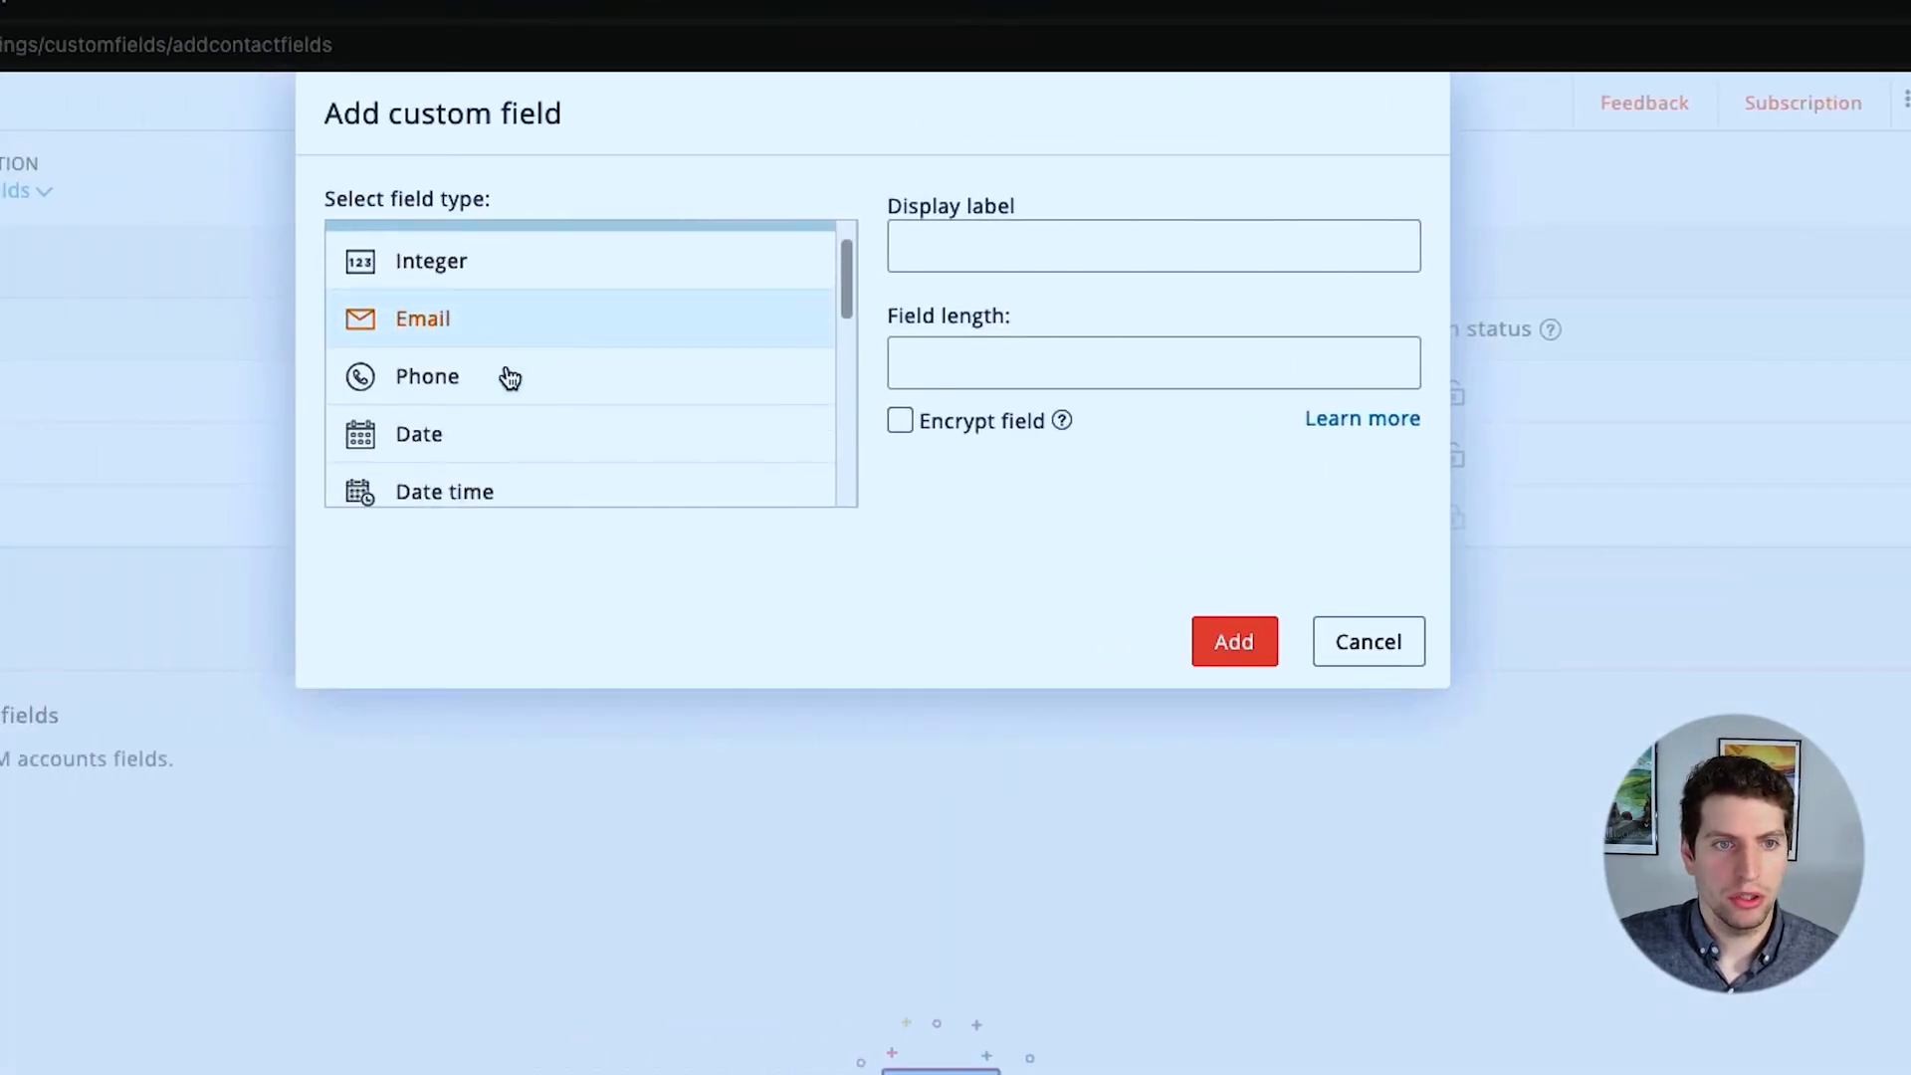
pyautogui.click(474, 253)
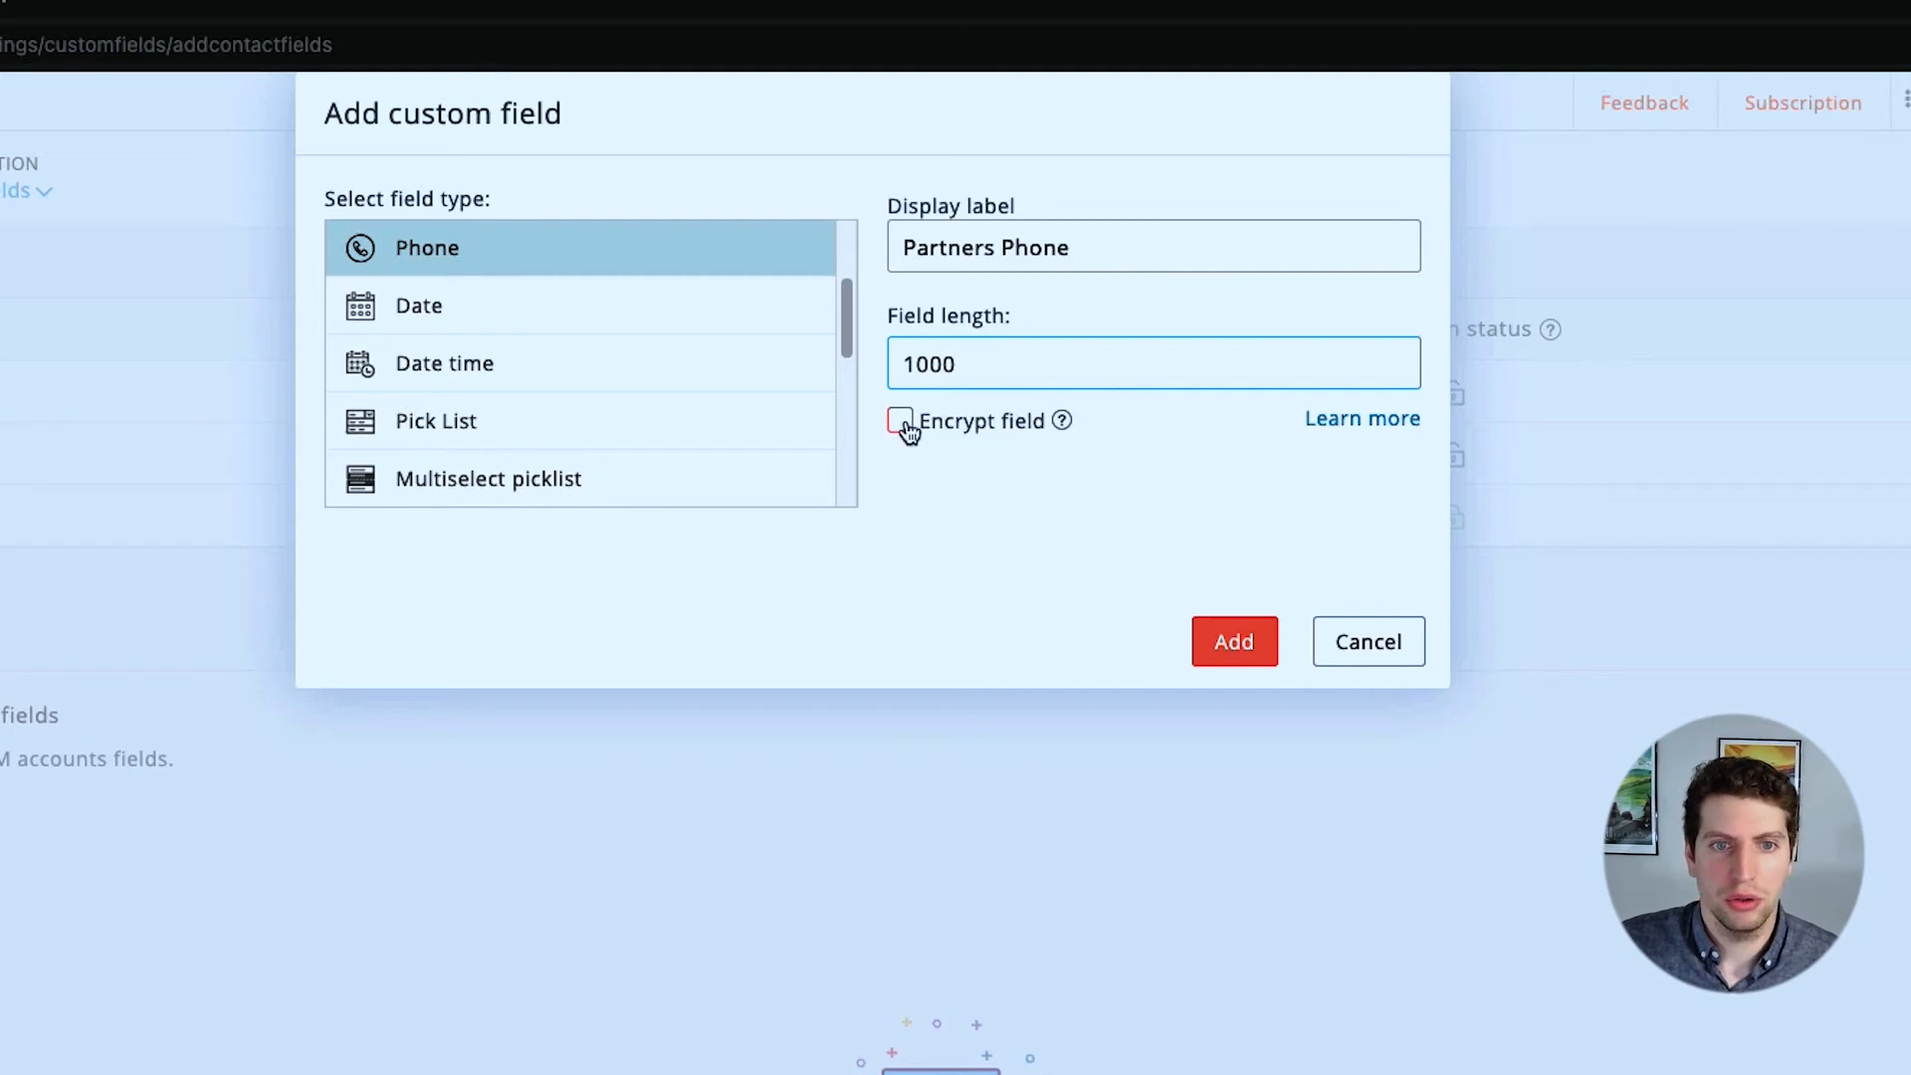
pyautogui.click(1234, 646)
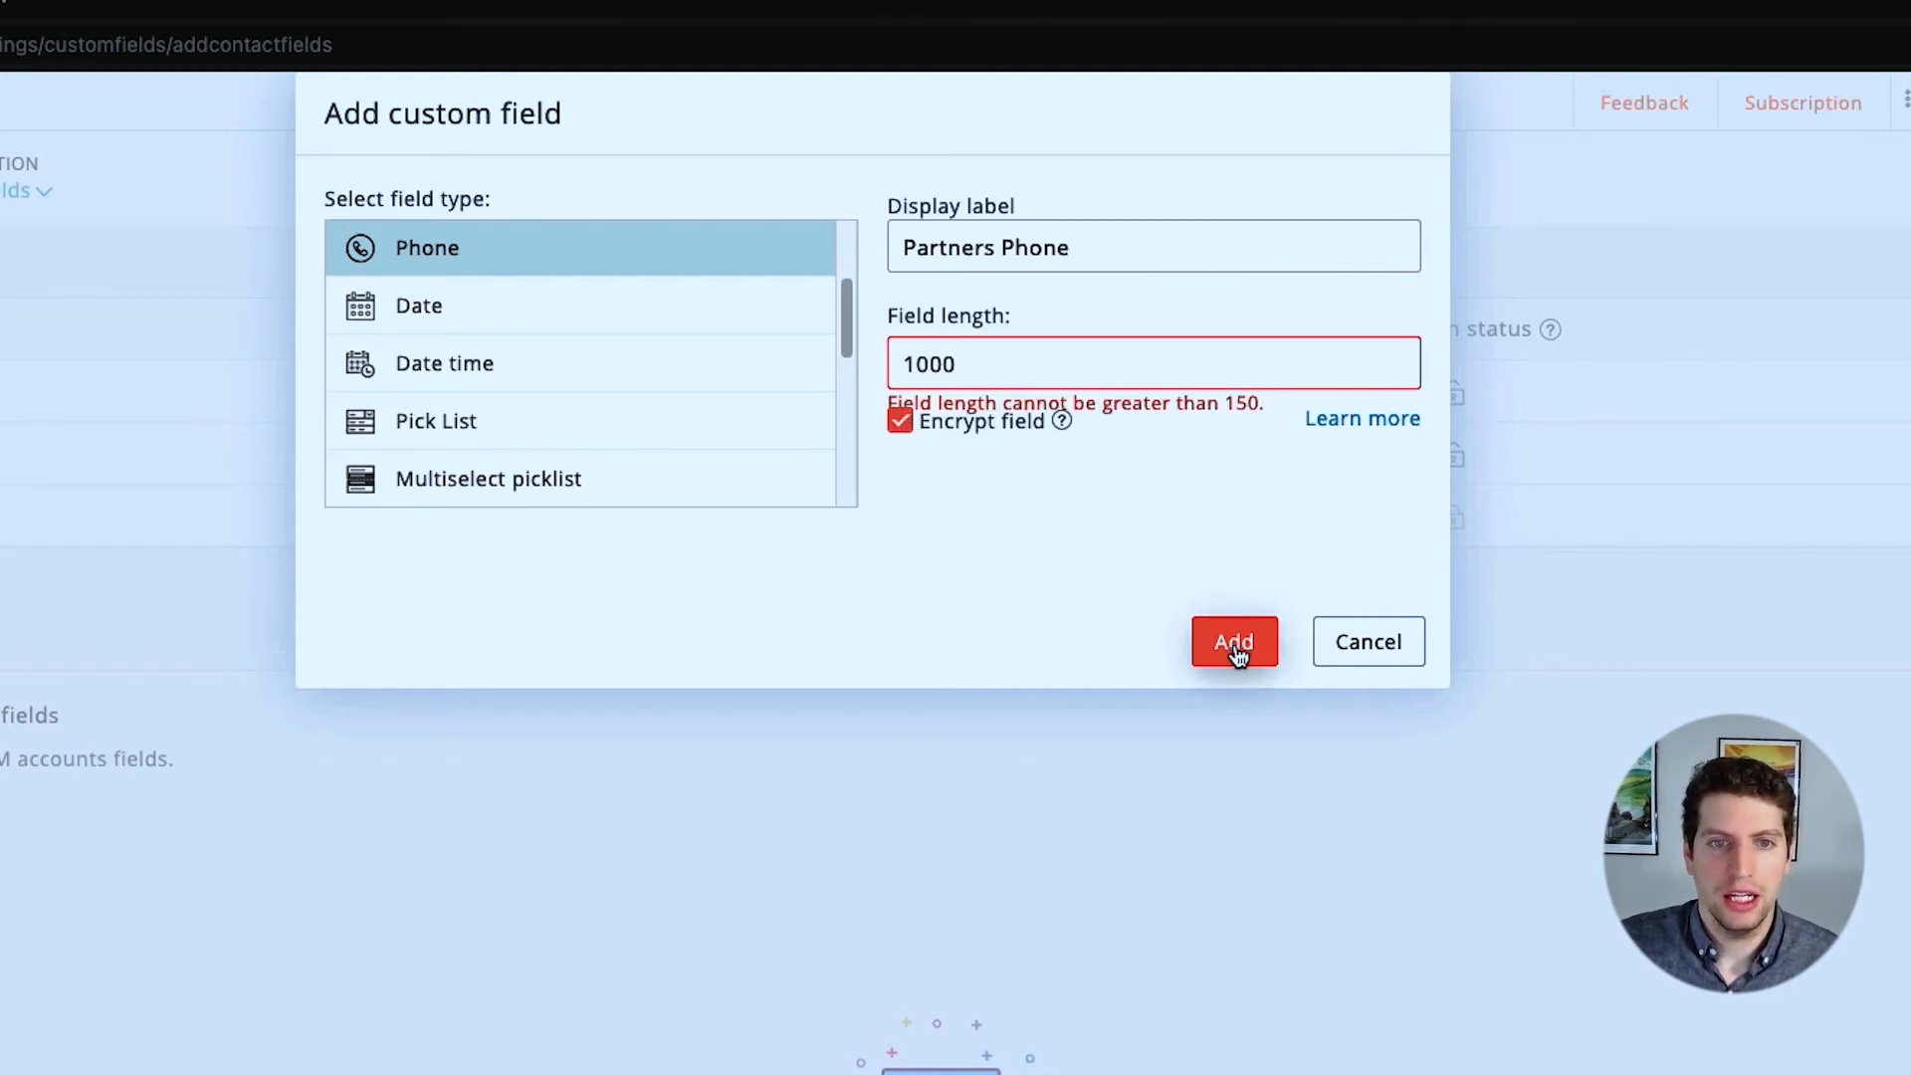
# - Set the field length of Partners Phone to 150 and add the field
pyautogui.moveTo(981, 402); pyautogui.dragTo(1272, 410)
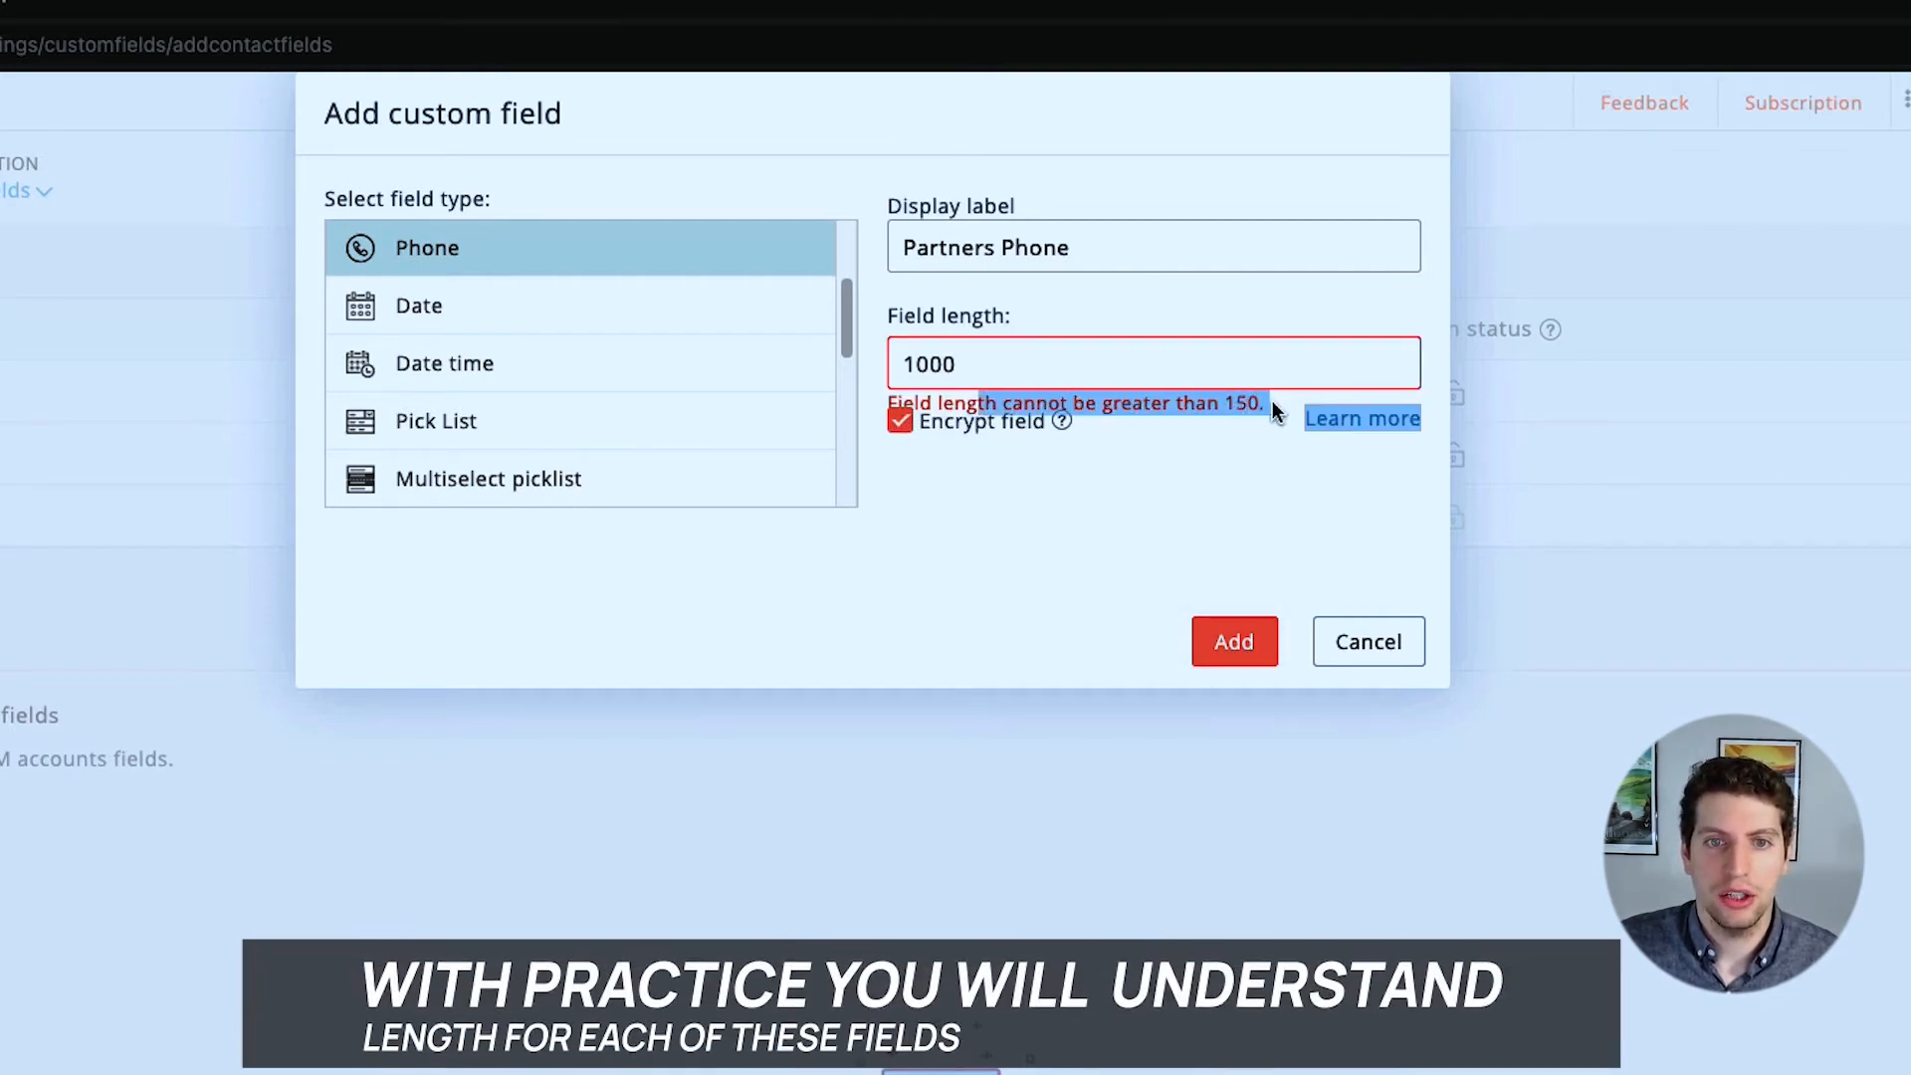
pyautogui.click(1029, 370)
pyautogui.moveTo(1028, 371); pyautogui.dragTo(860, 356)
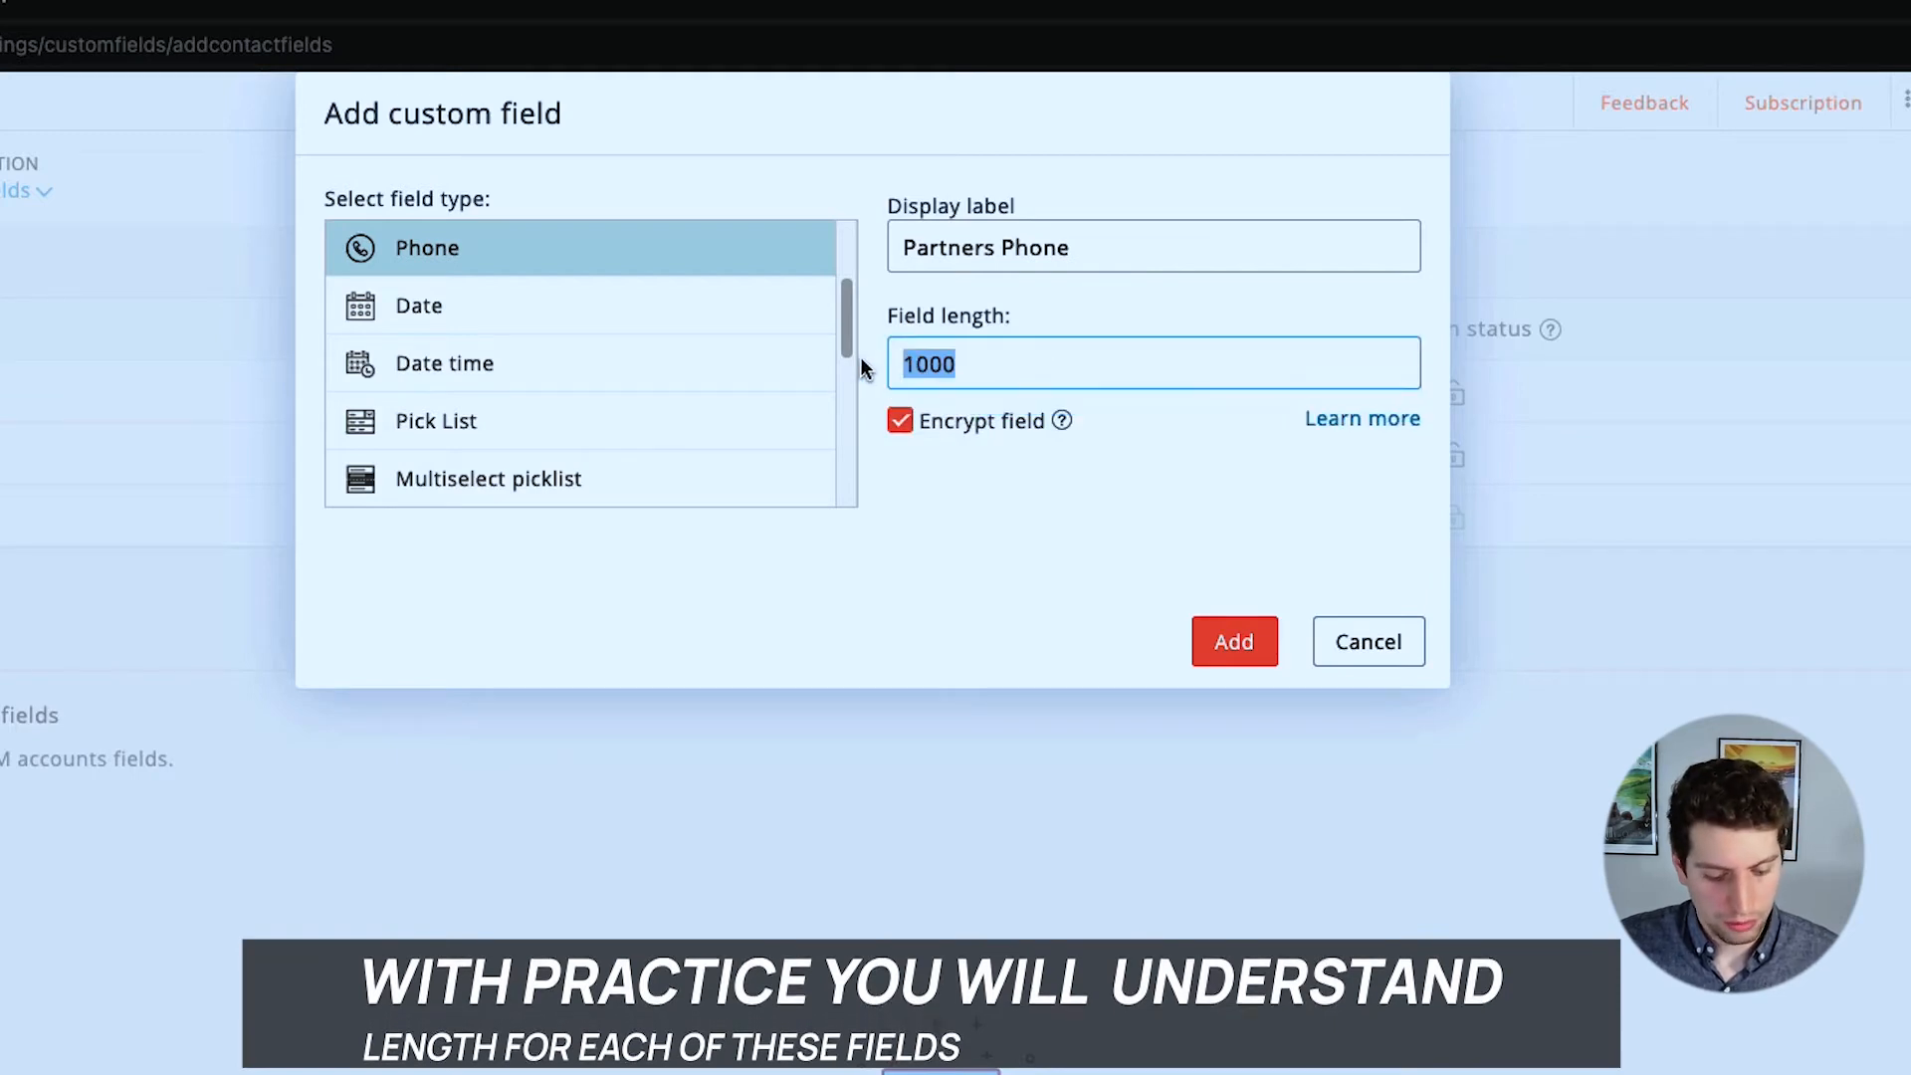
pyautogui.write('15')
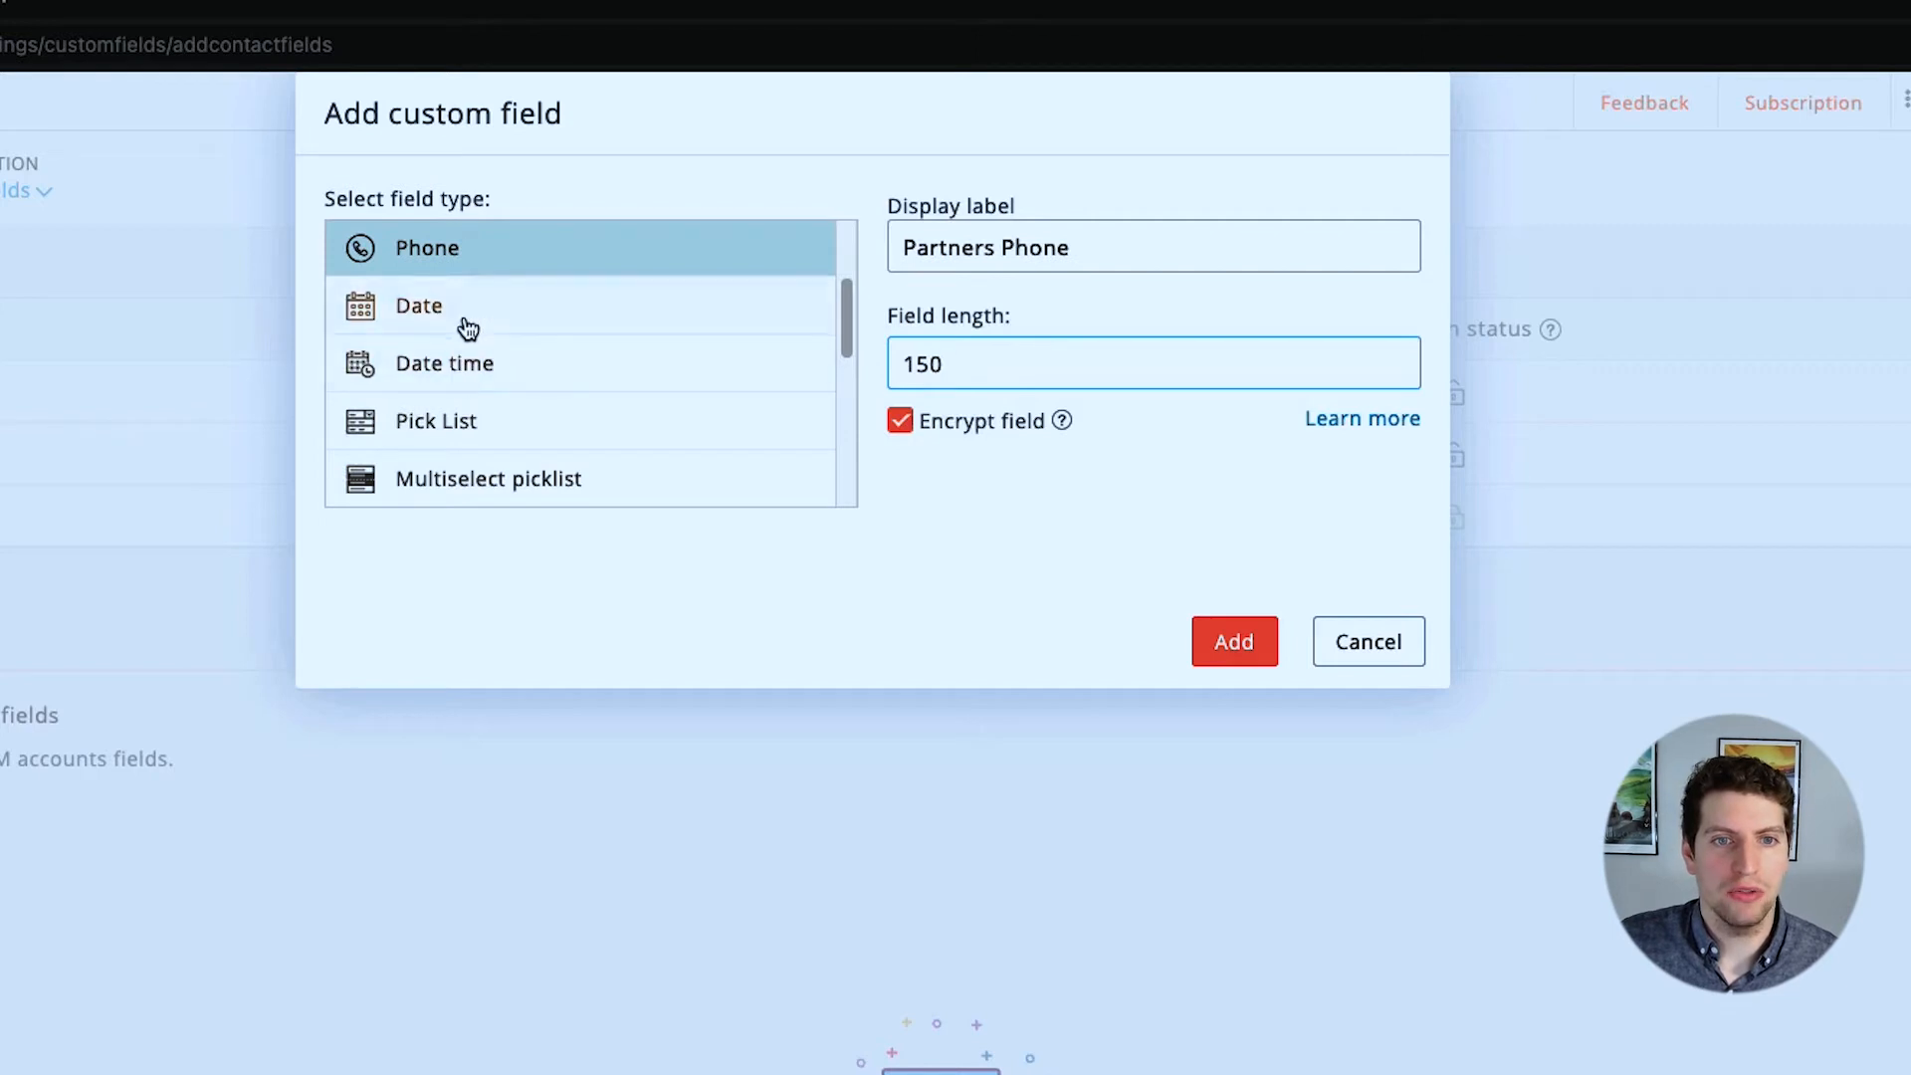
pyautogui.scroll(-5, 468, 328)
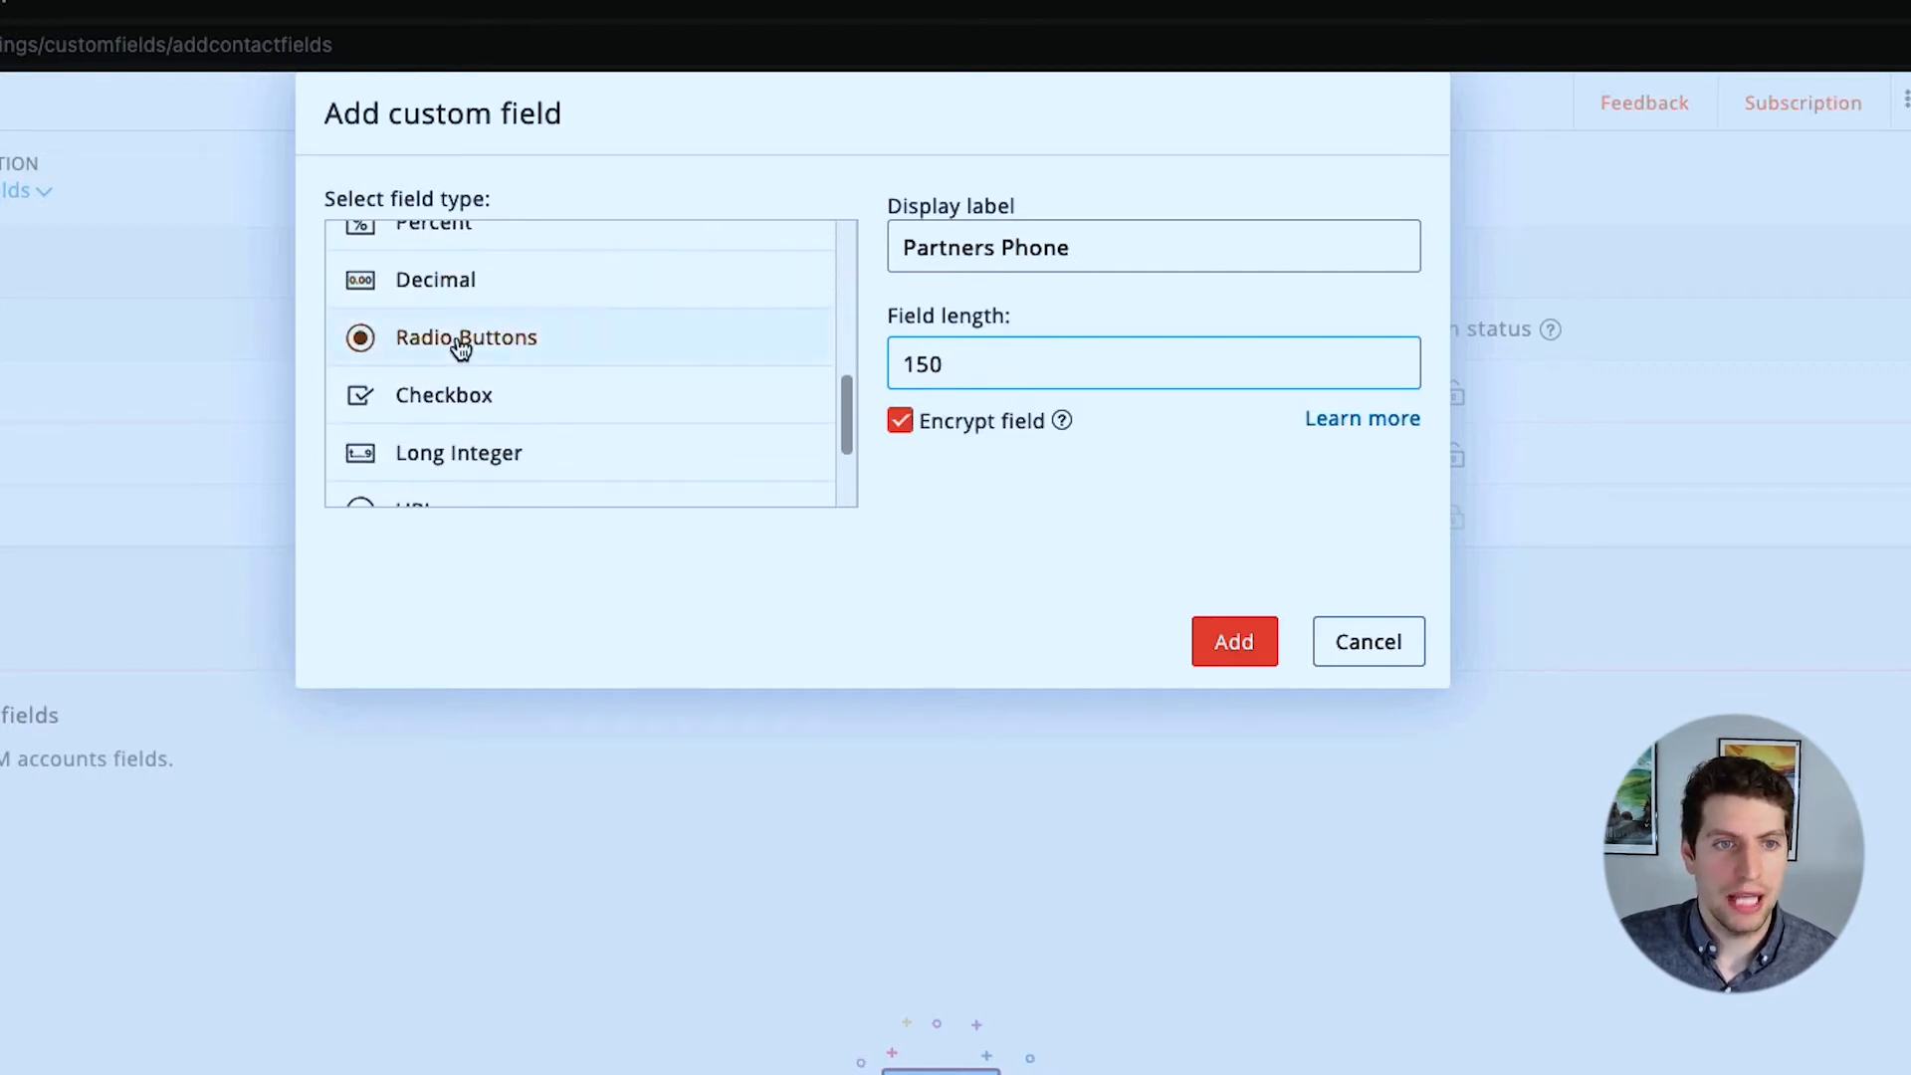
pyautogui.scroll(1, 461, 347)
pyautogui.scroll(-3, 453, 362)
pyautogui.scroll(10, 456, 362)
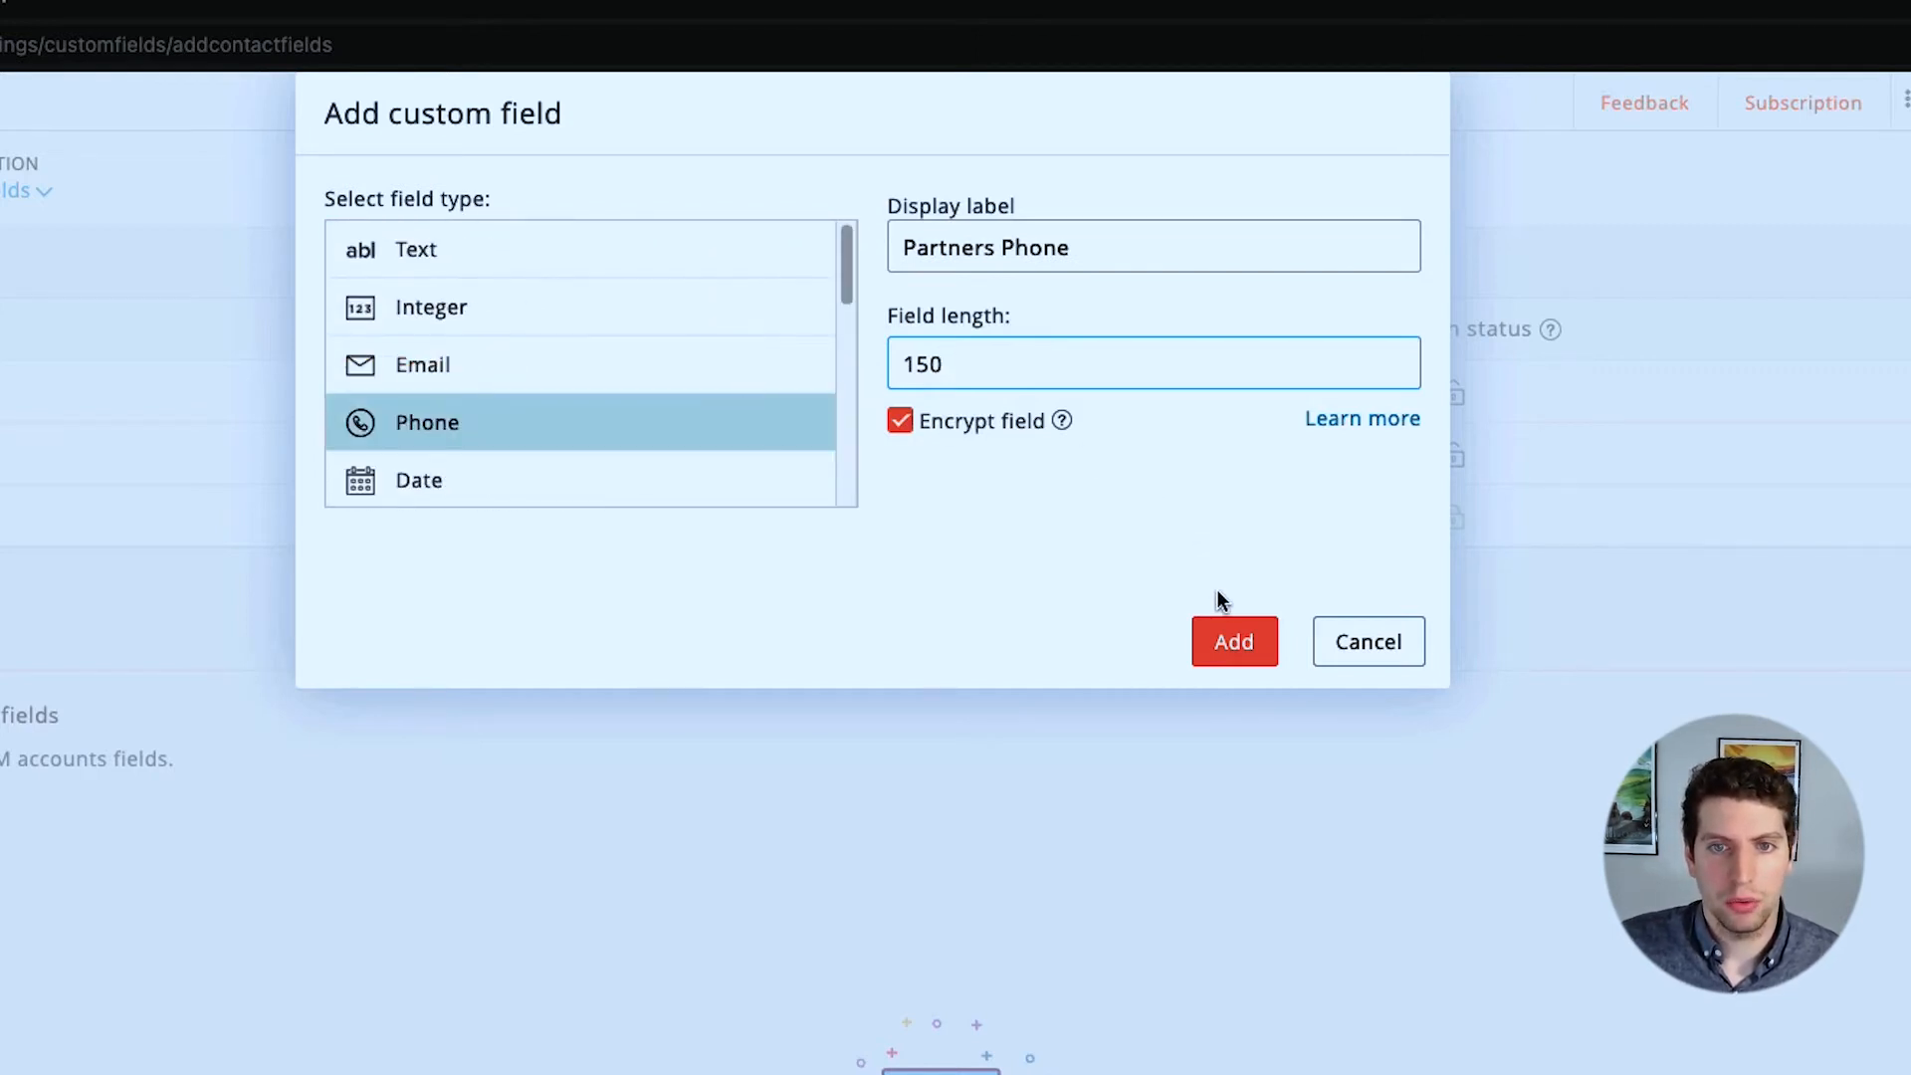
pyautogui.click(1227, 641)
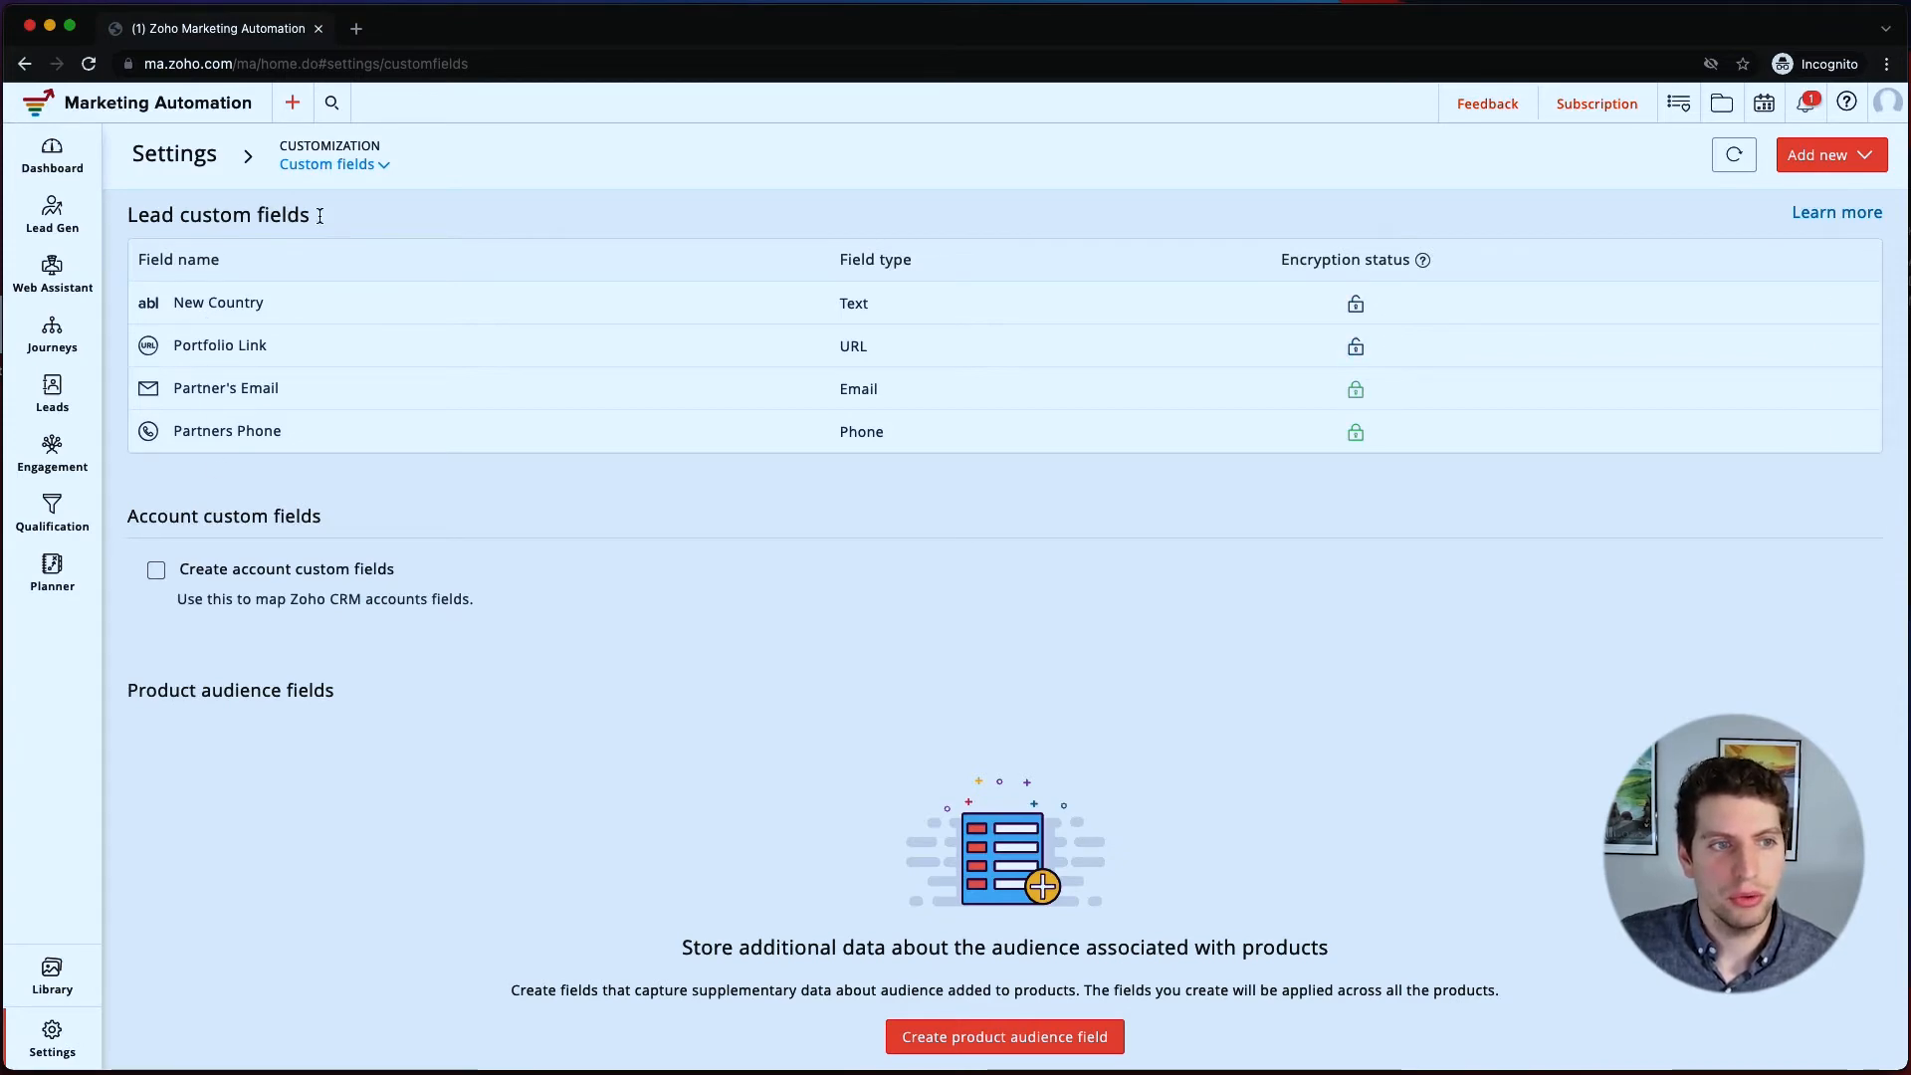
pyautogui.moveTo(319, 216); pyautogui.dragTo(107, 255)
pyautogui.click(194, 215)
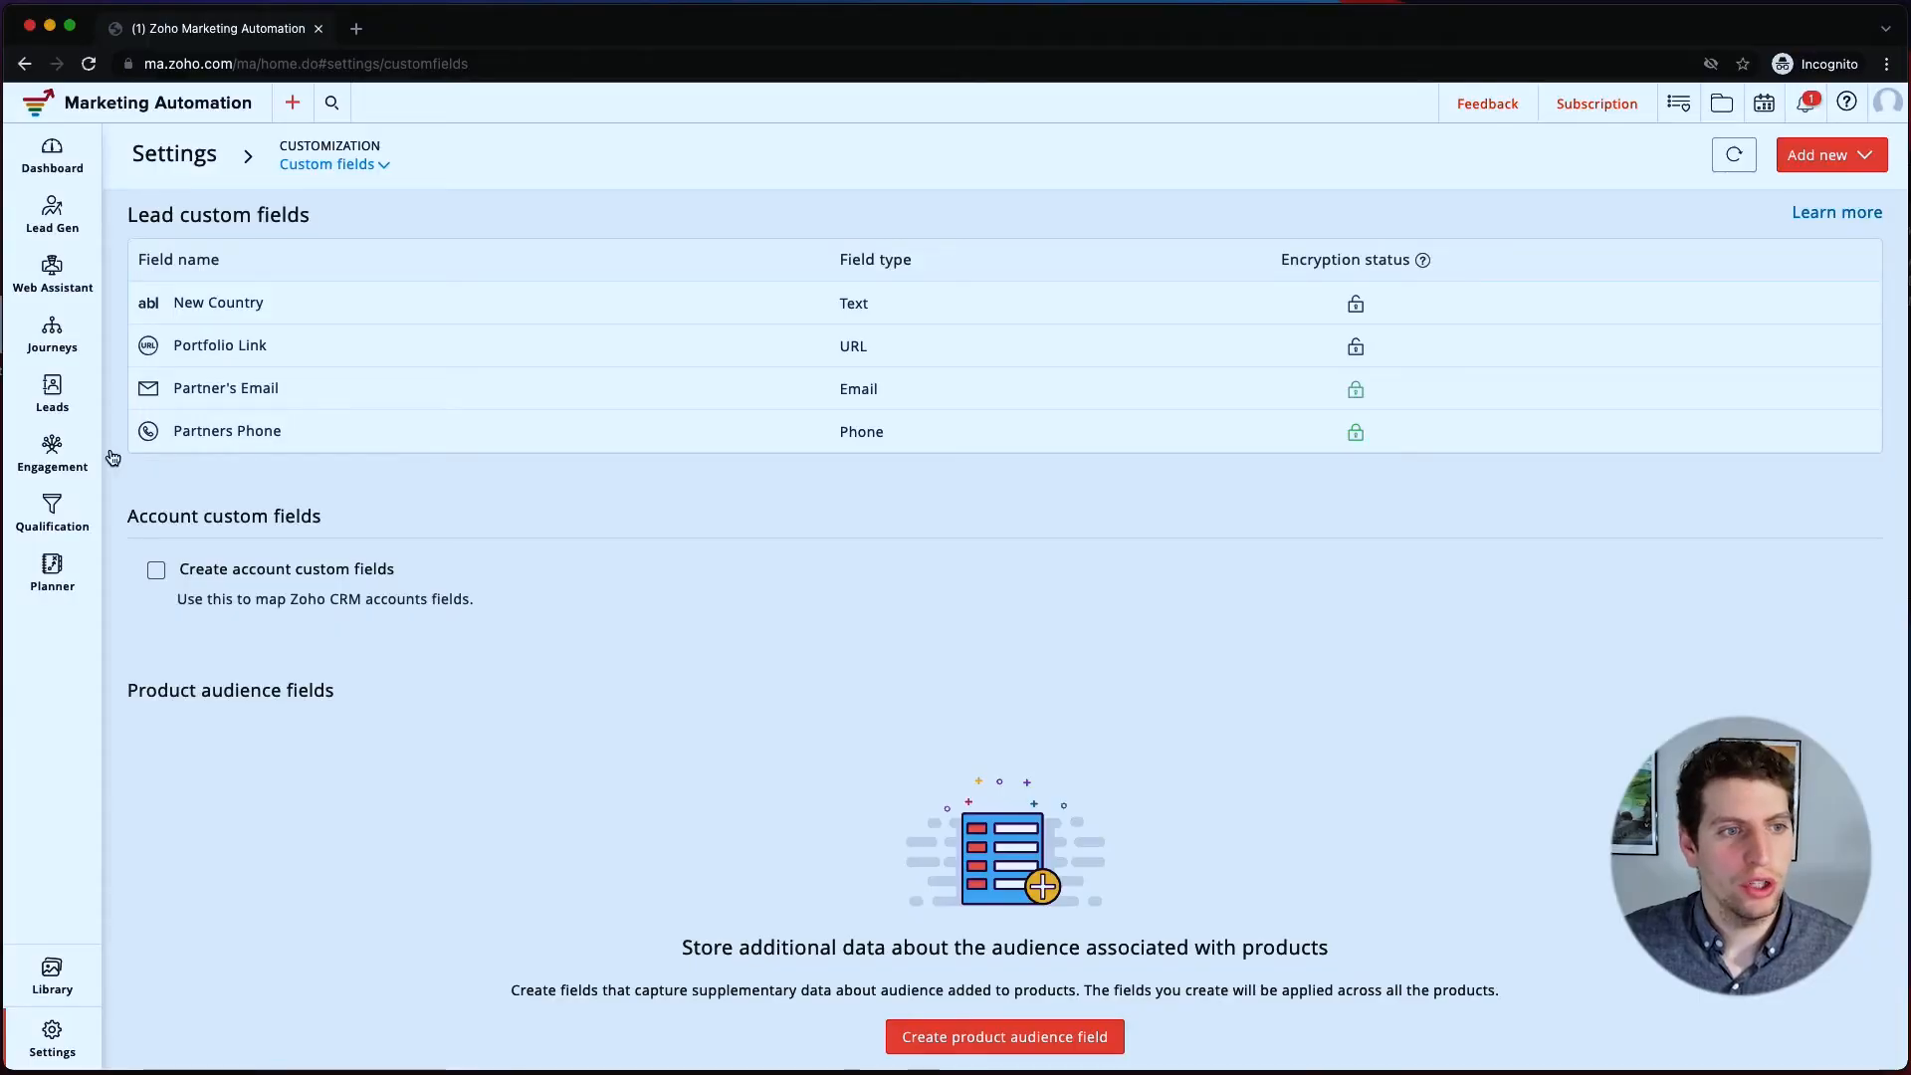
# - Open the first lead in the All leads list for editing
pyautogui.moveTo(55, 396)
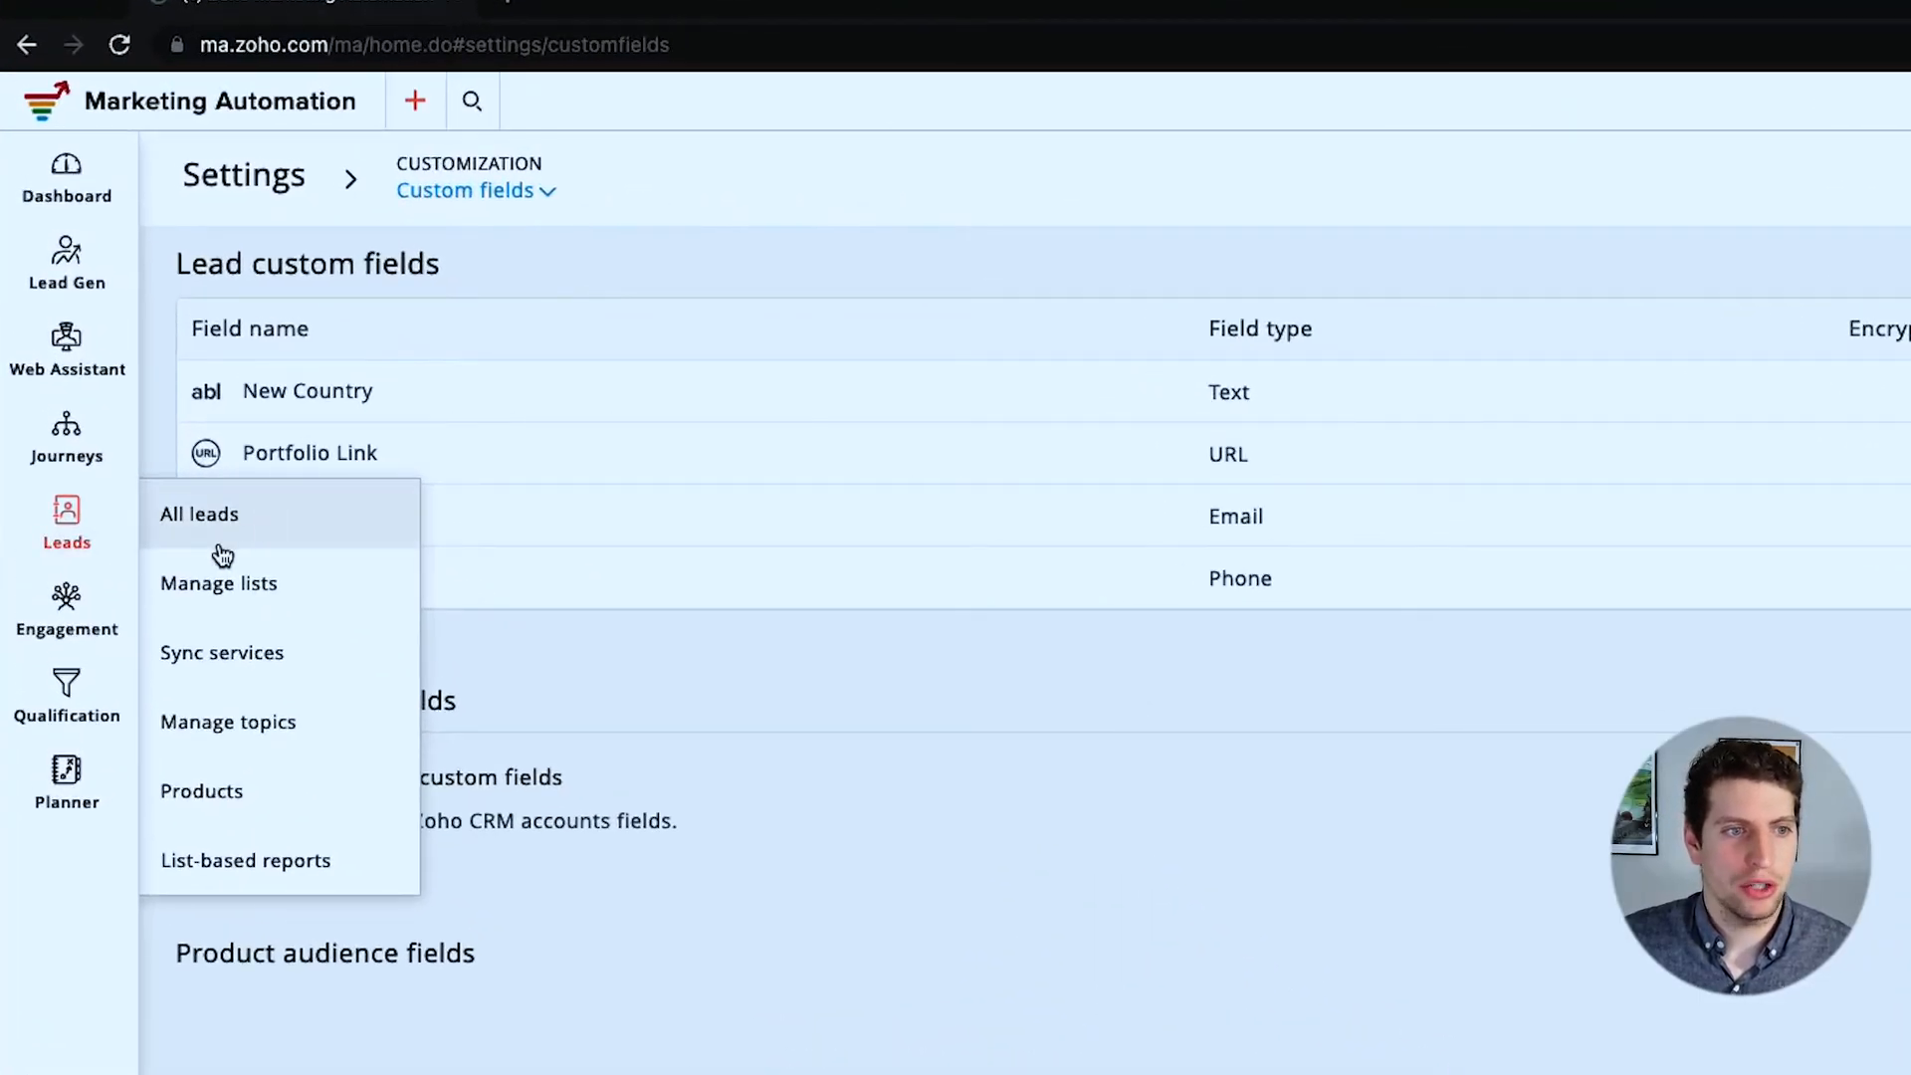
pyautogui.click(222, 556)
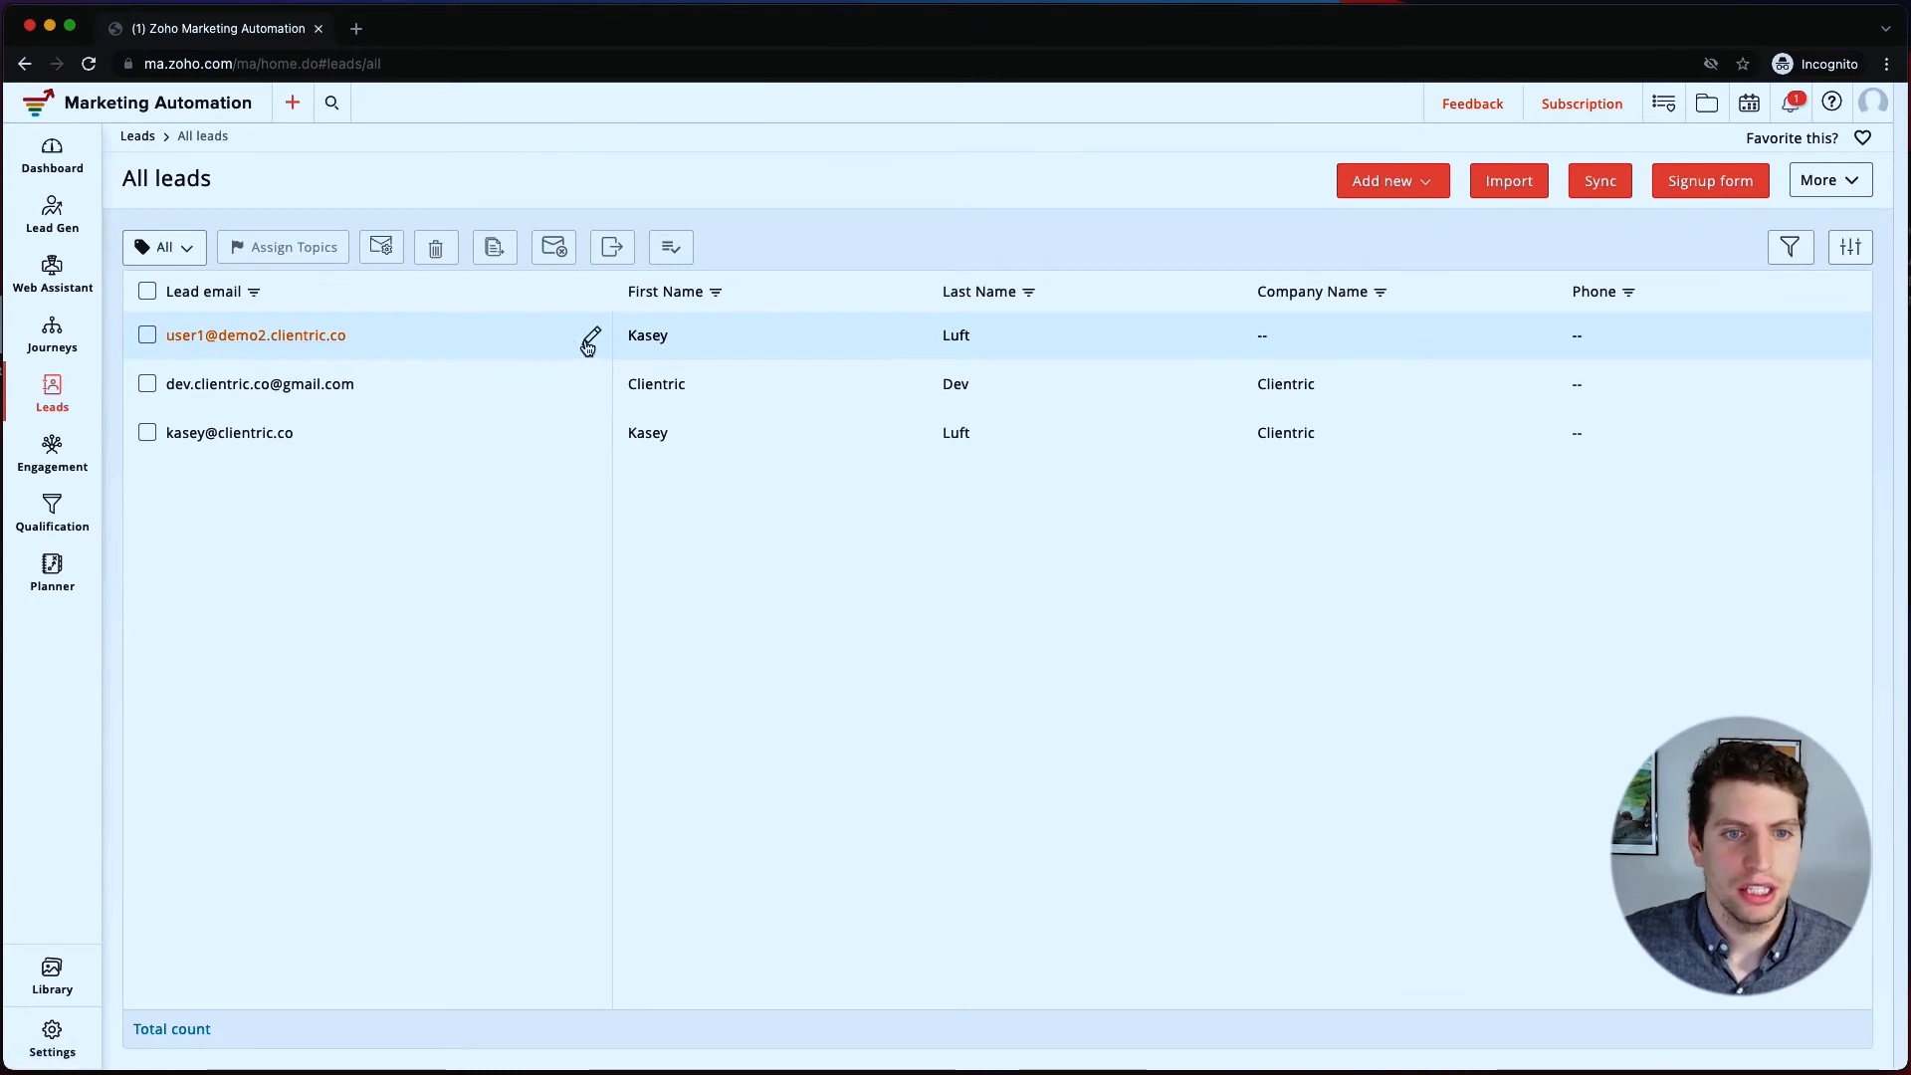
pyautogui.click(591, 341)
pyautogui.scroll(-1, 882, 447)
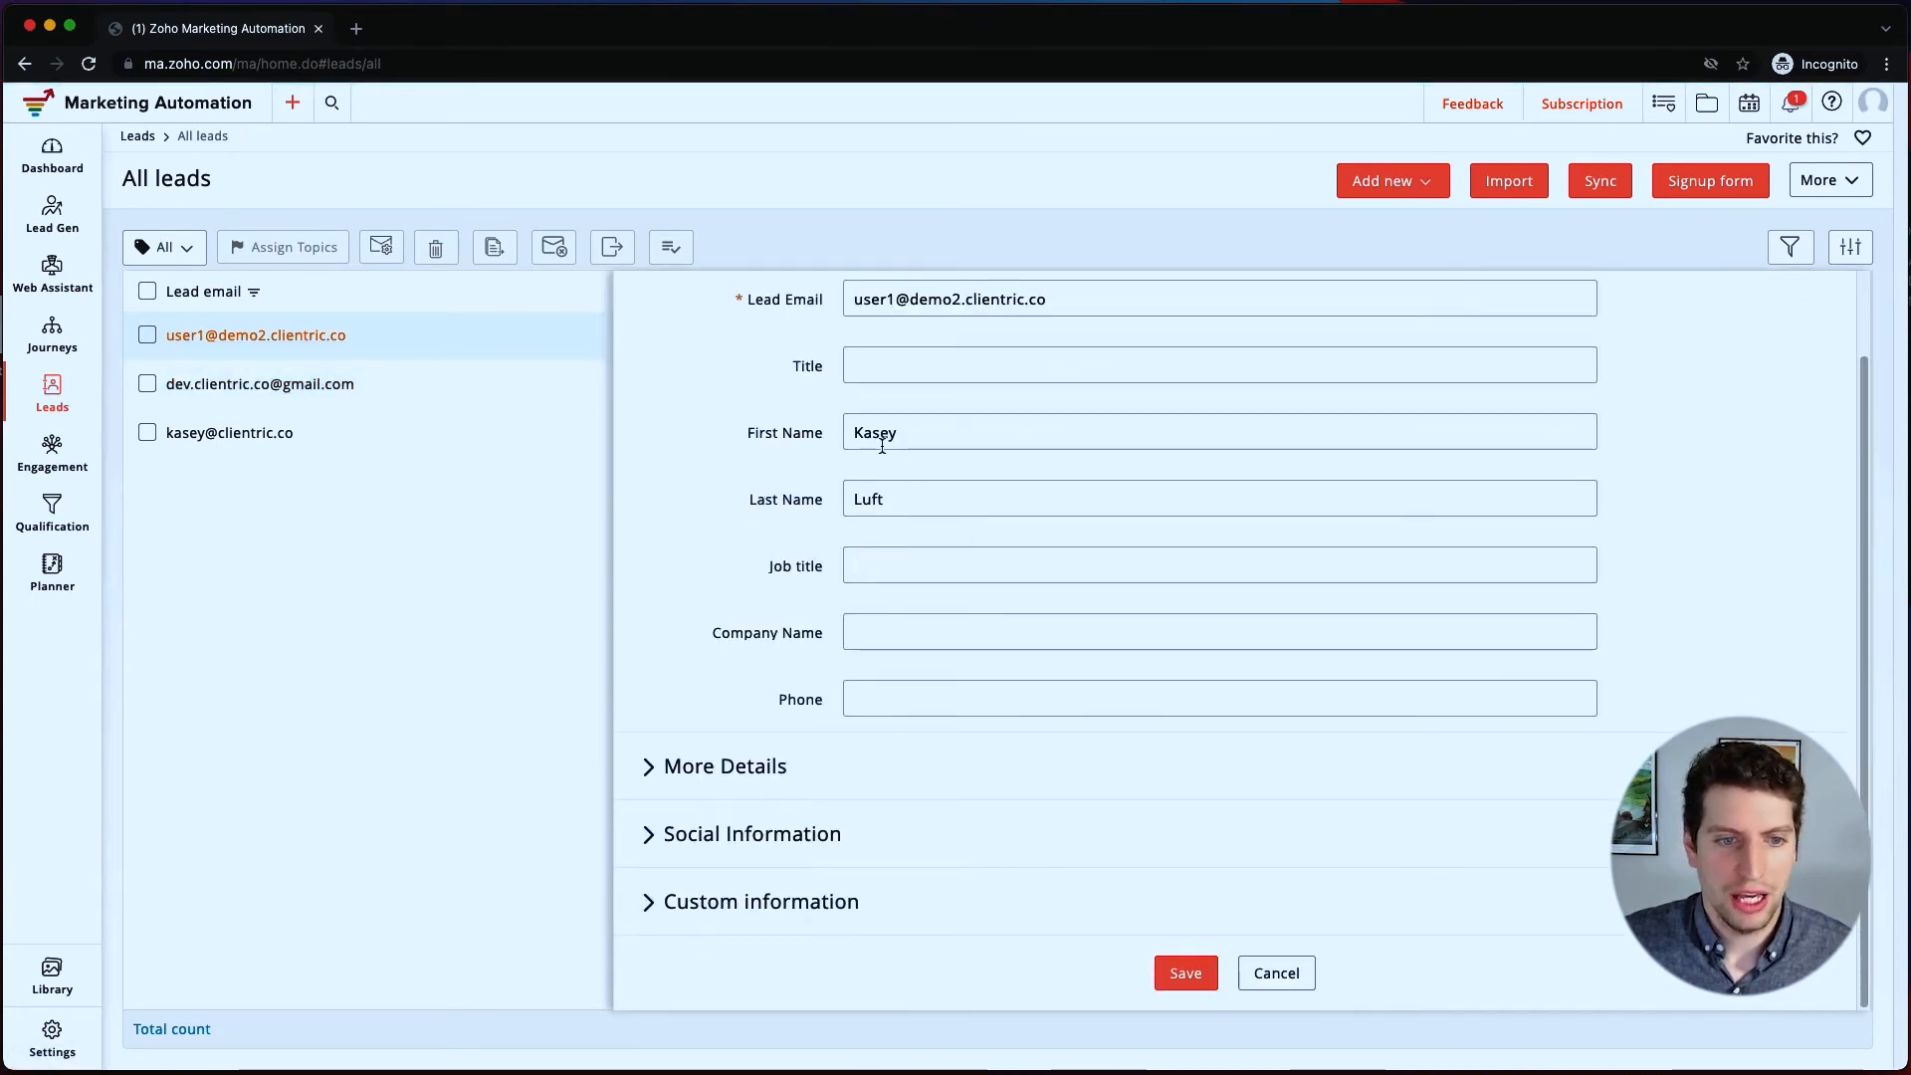
pyautogui.scroll(1, 757, 617)
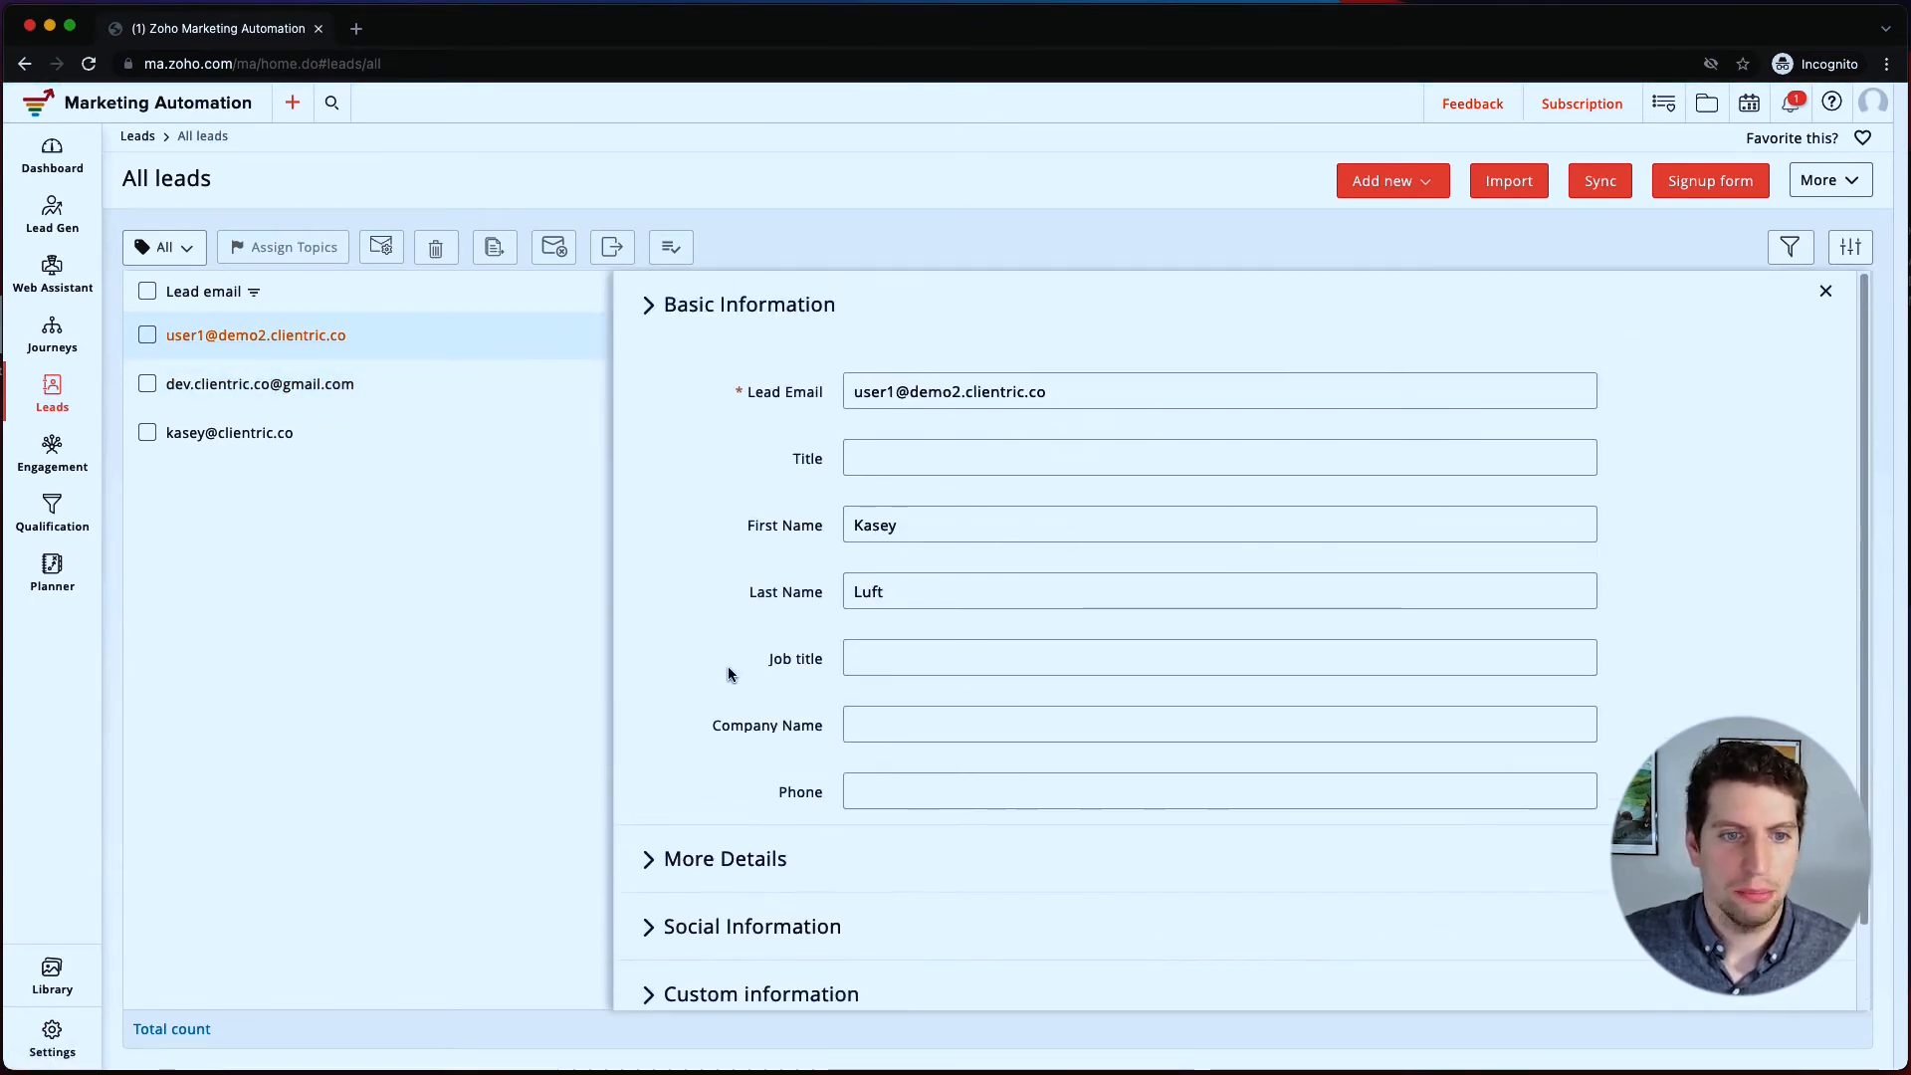
pyautogui.scroll(-1, 727, 674)
# - Expand the lead's More Details, Social Information and Custom information sections and examine the custom field entries
pyautogui.click(725, 776)
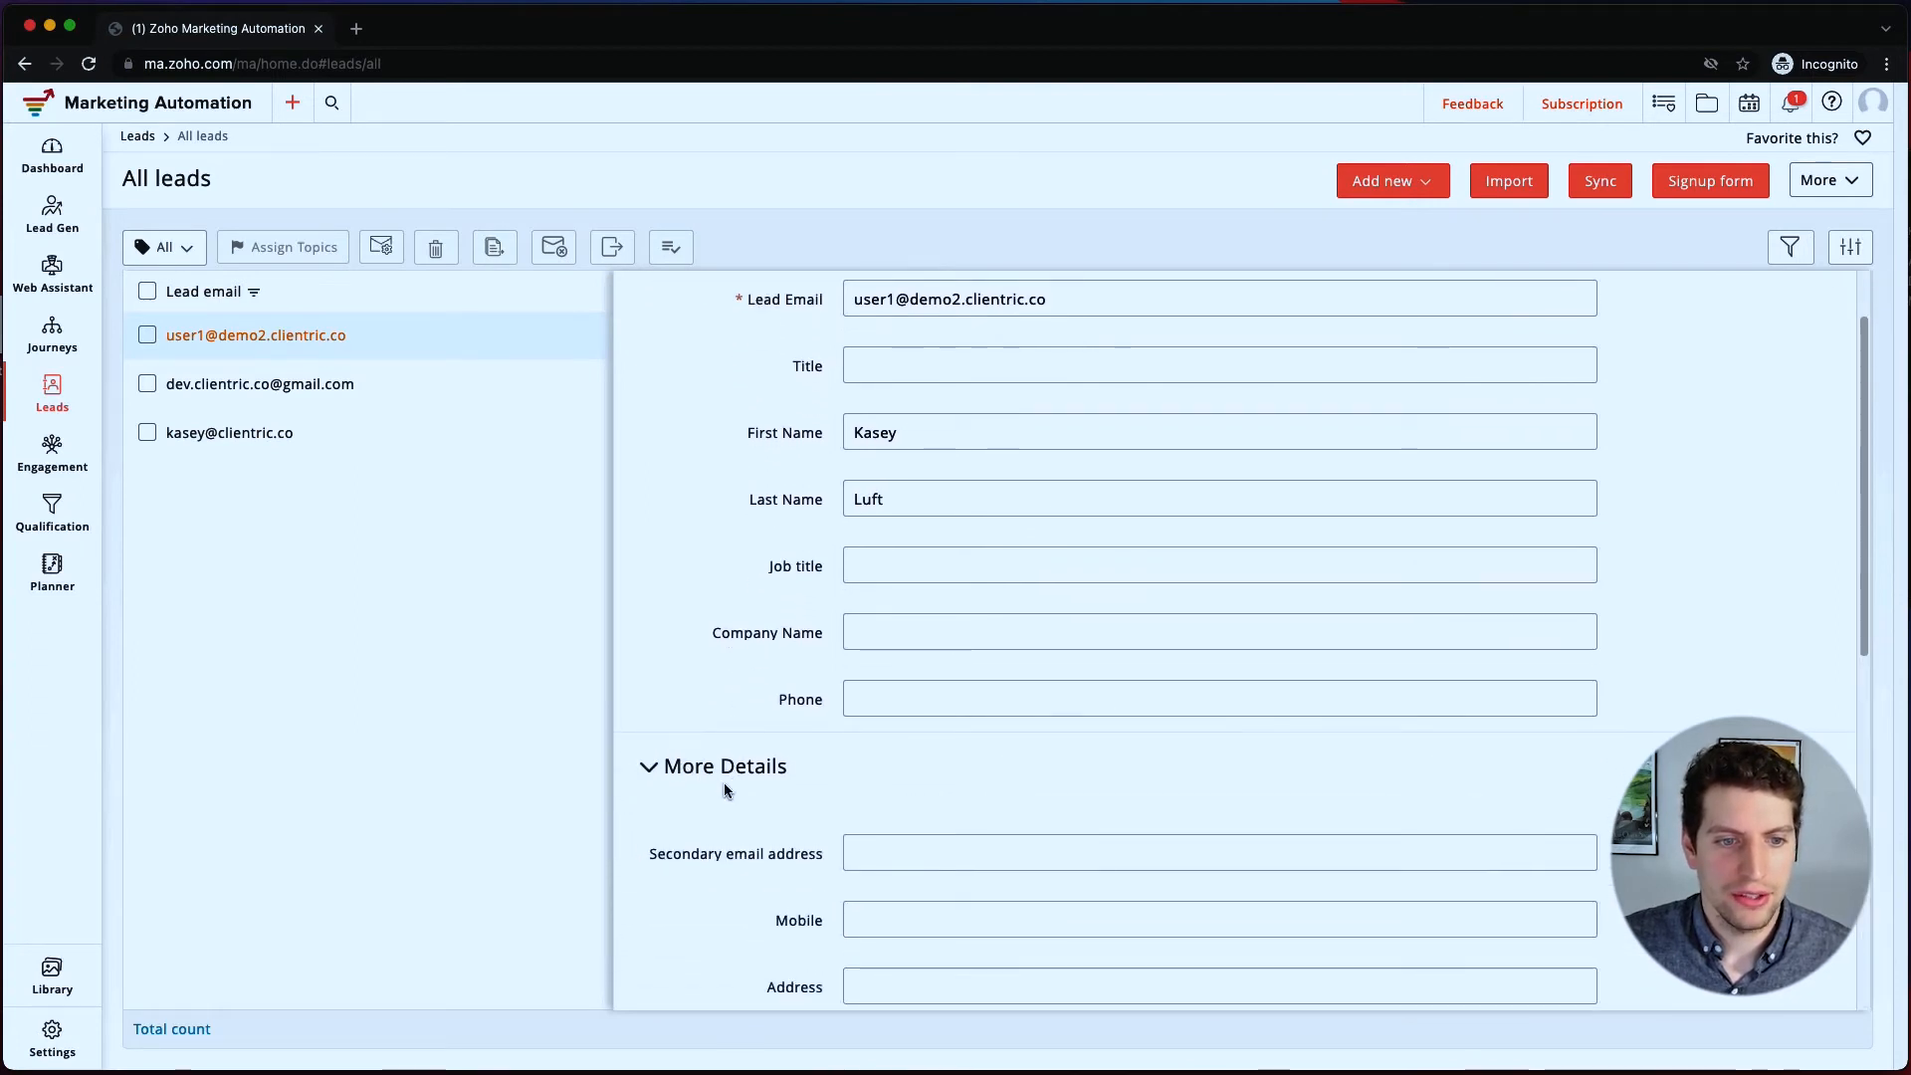
pyautogui.scroll(-8, 726, 791)
pyautogui.click(667, 832)
pyautogui.scroll(-3, 671, 821)
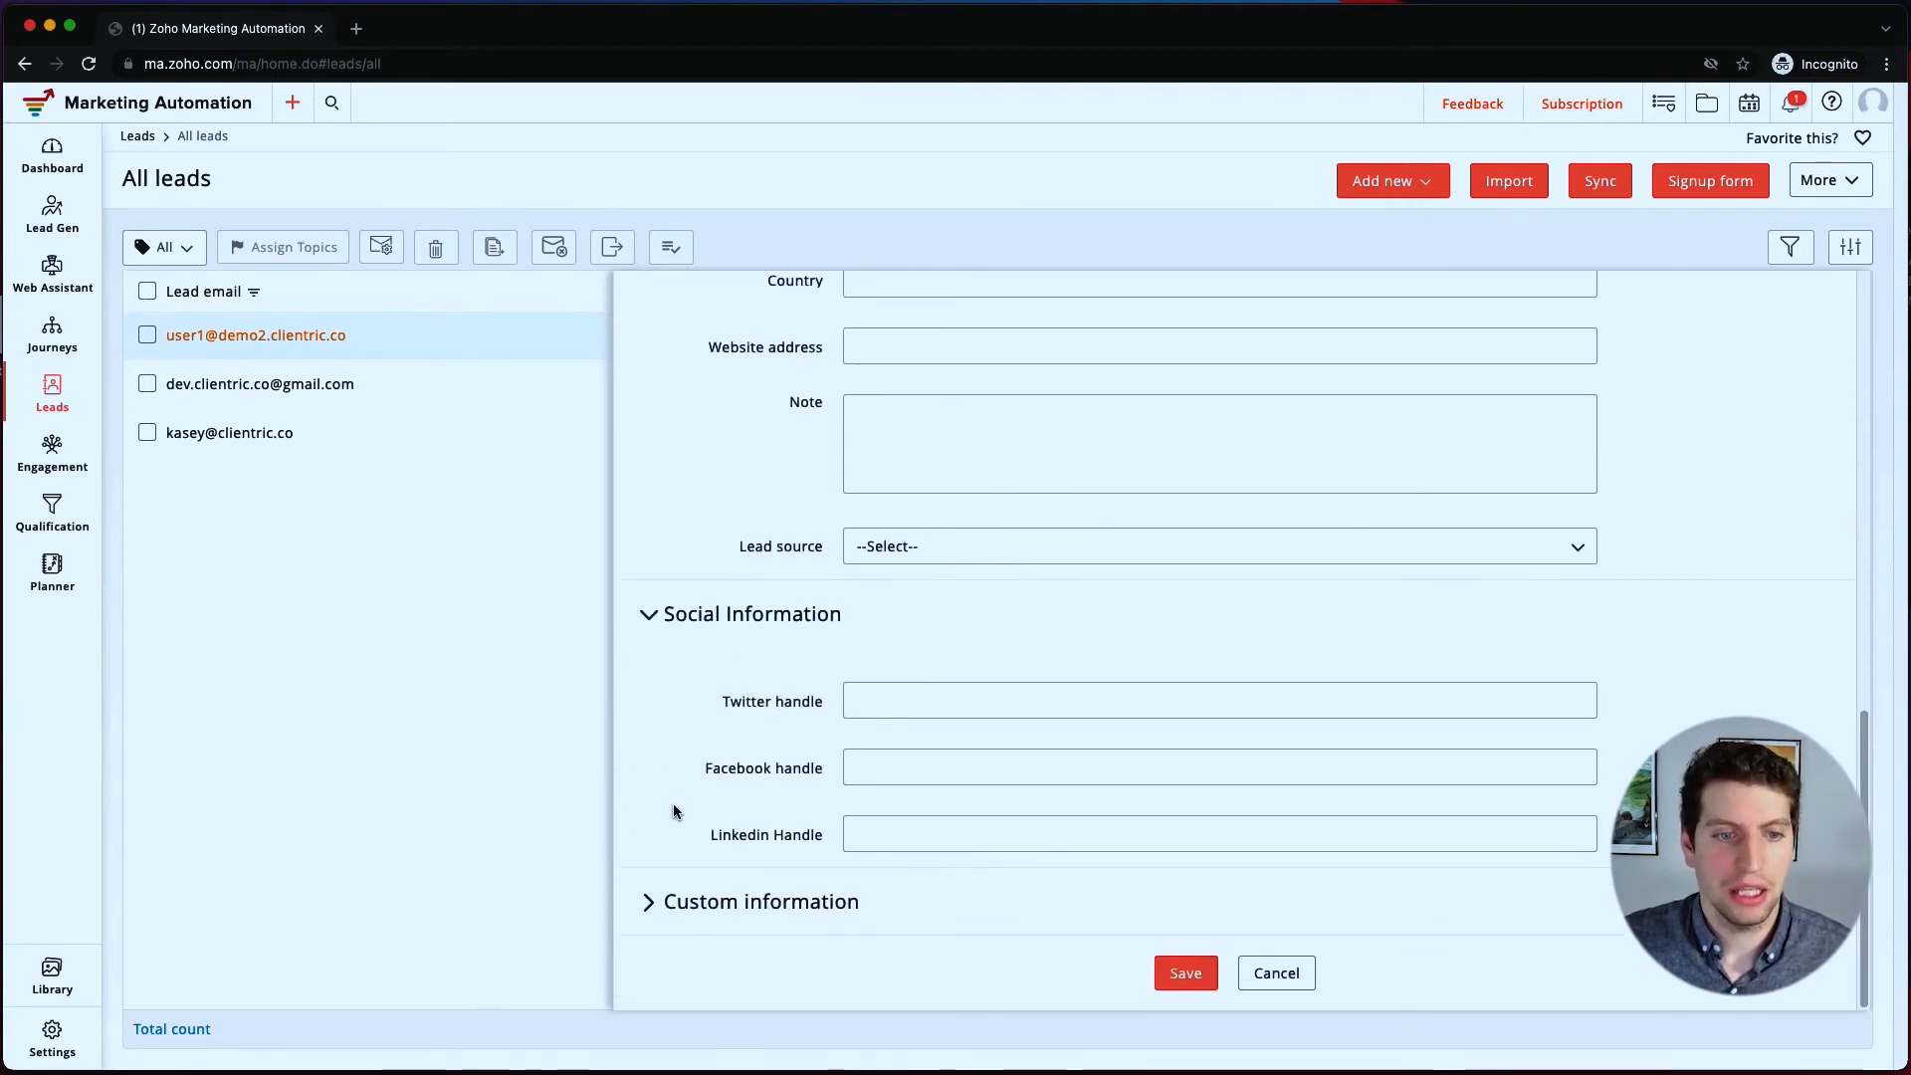
pyautogui.click(674, 888)
pyautogui.scroll(-3, 667, 817)
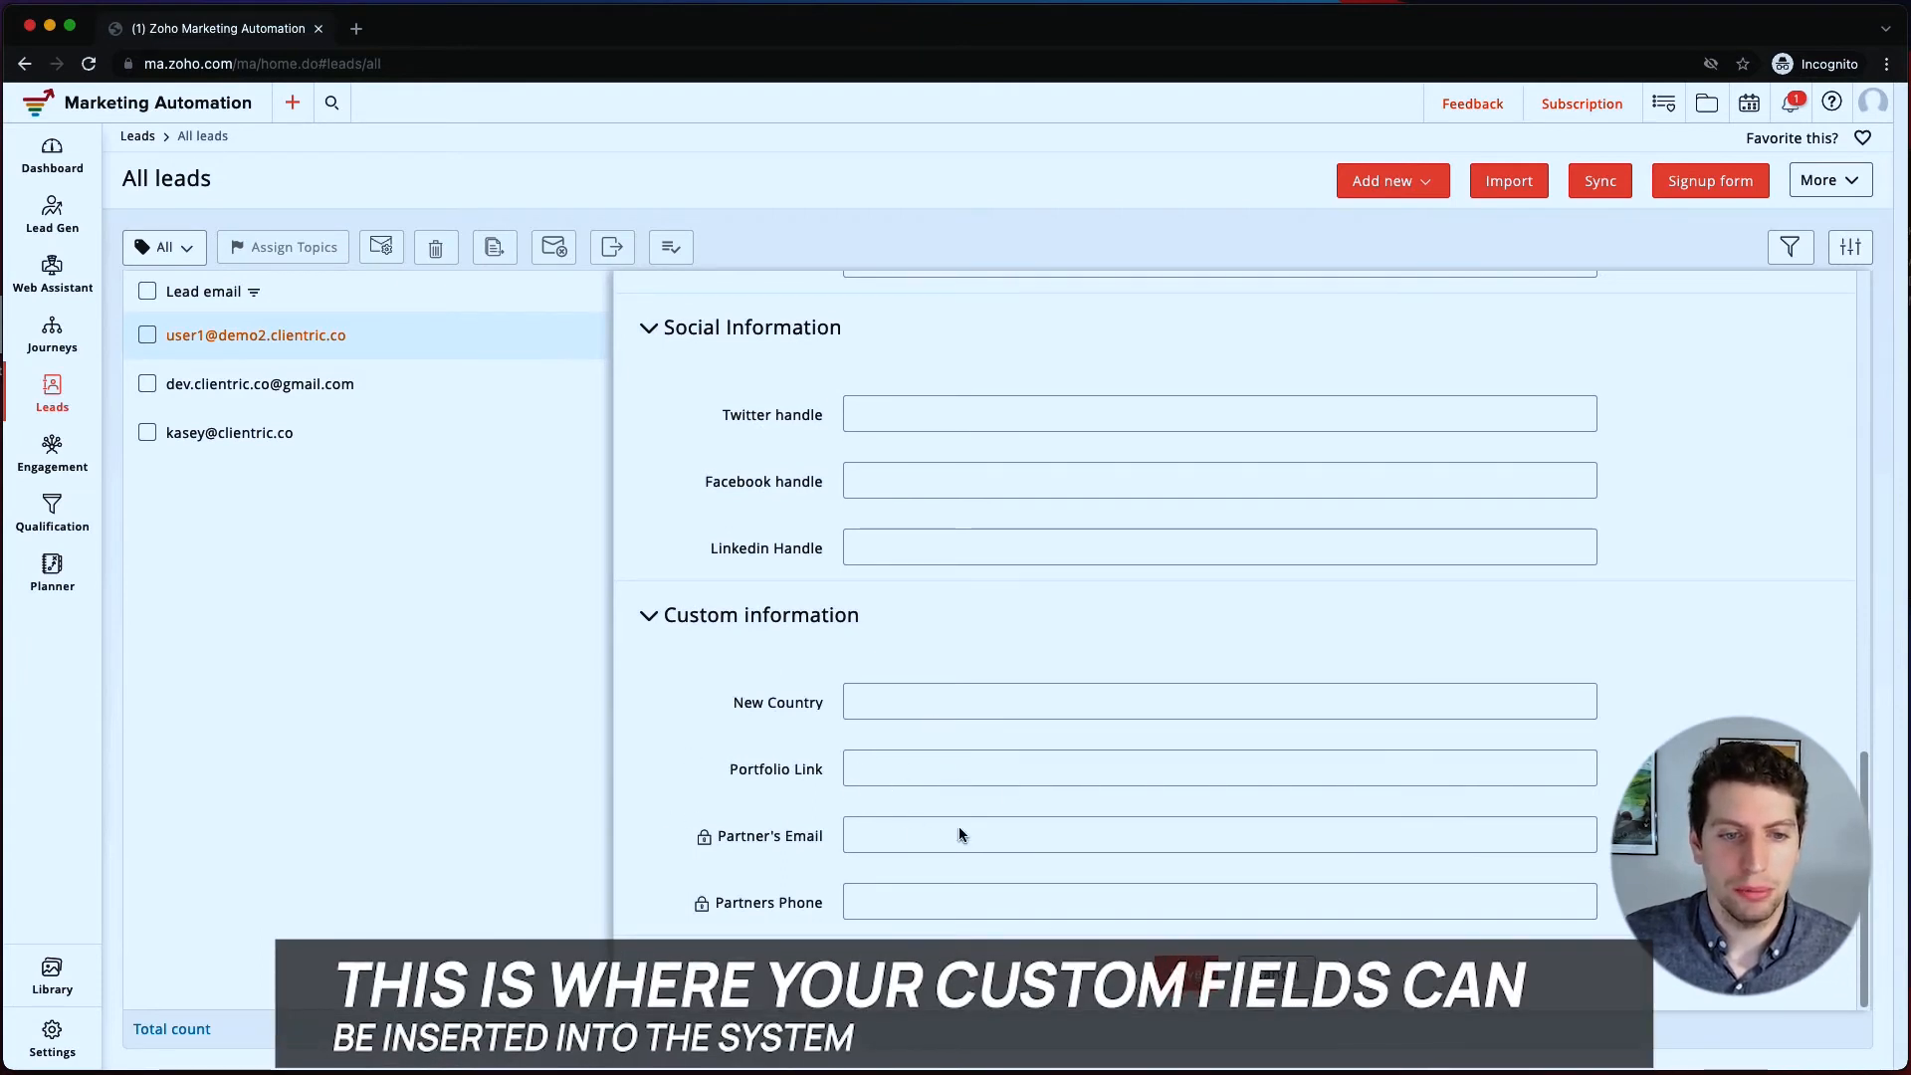
pyautogui.click(960, 836)
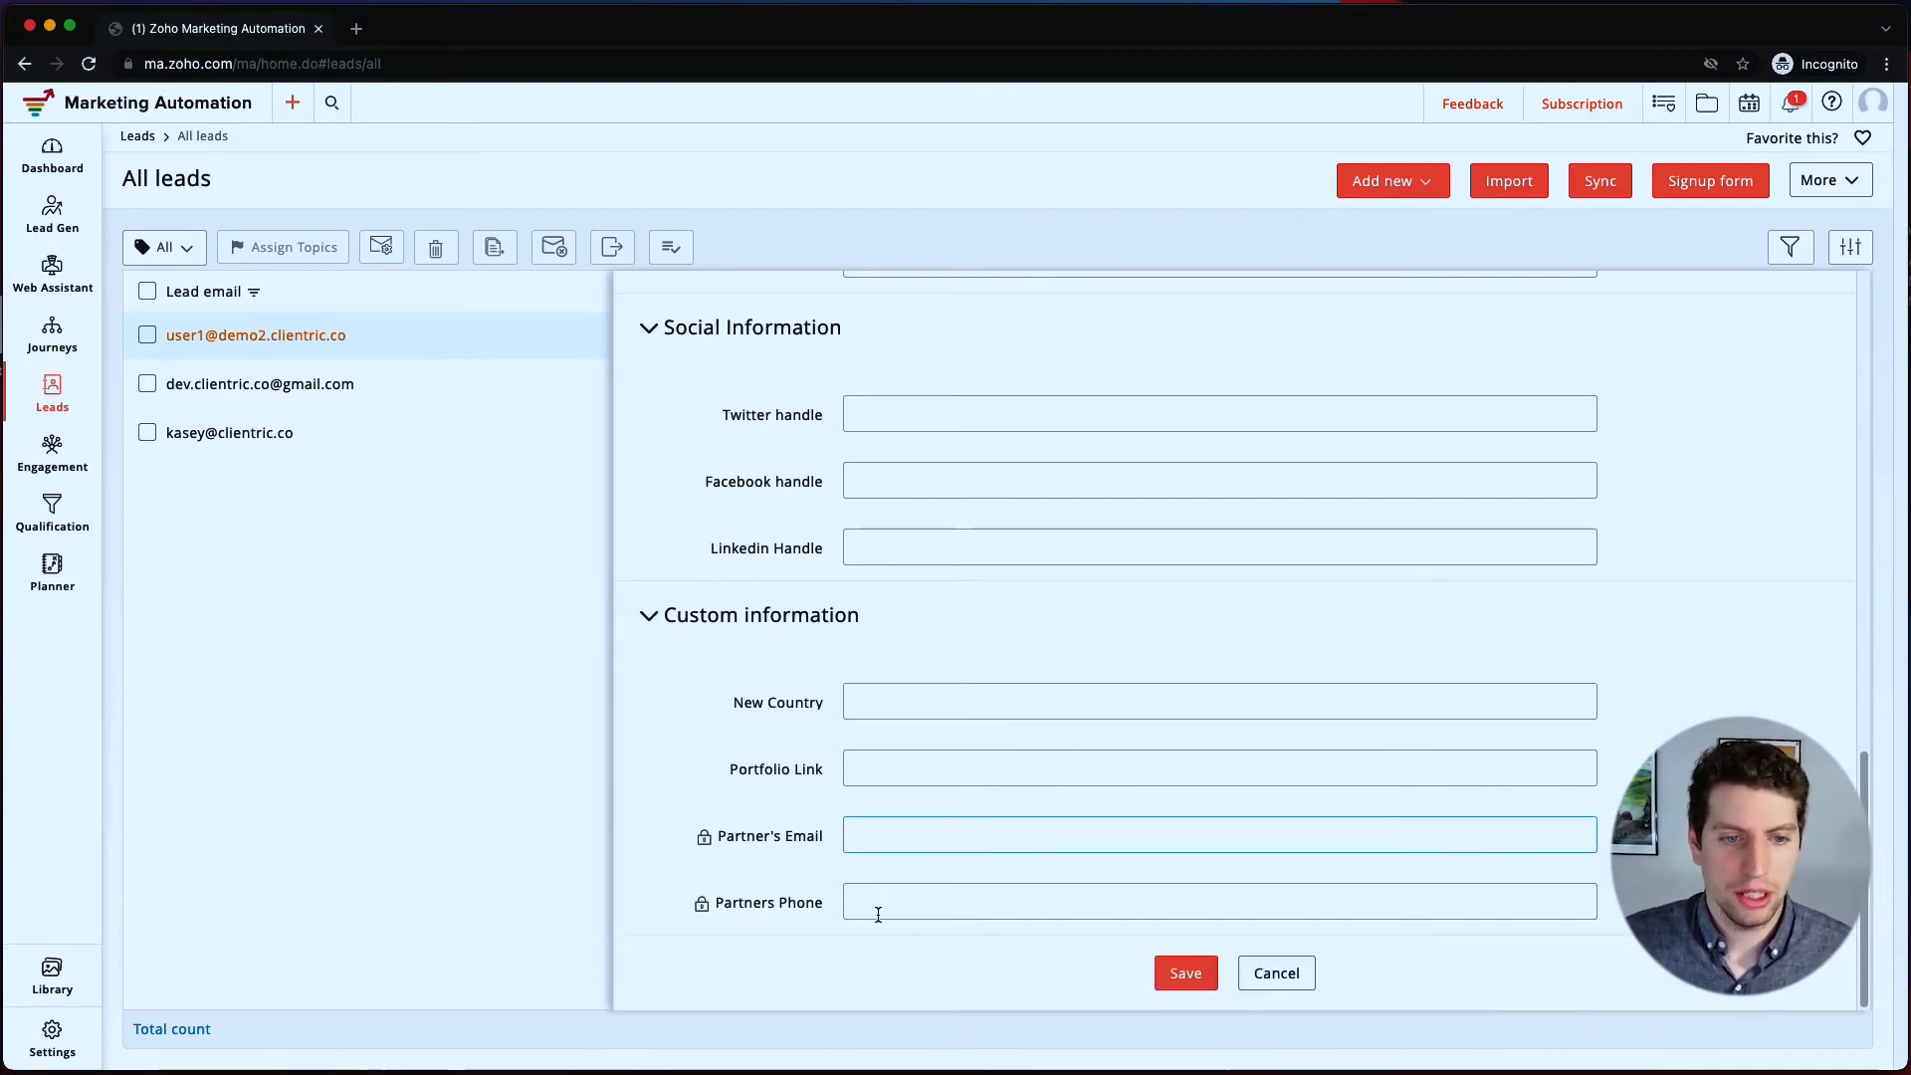
pyautogui.click(895, 783)
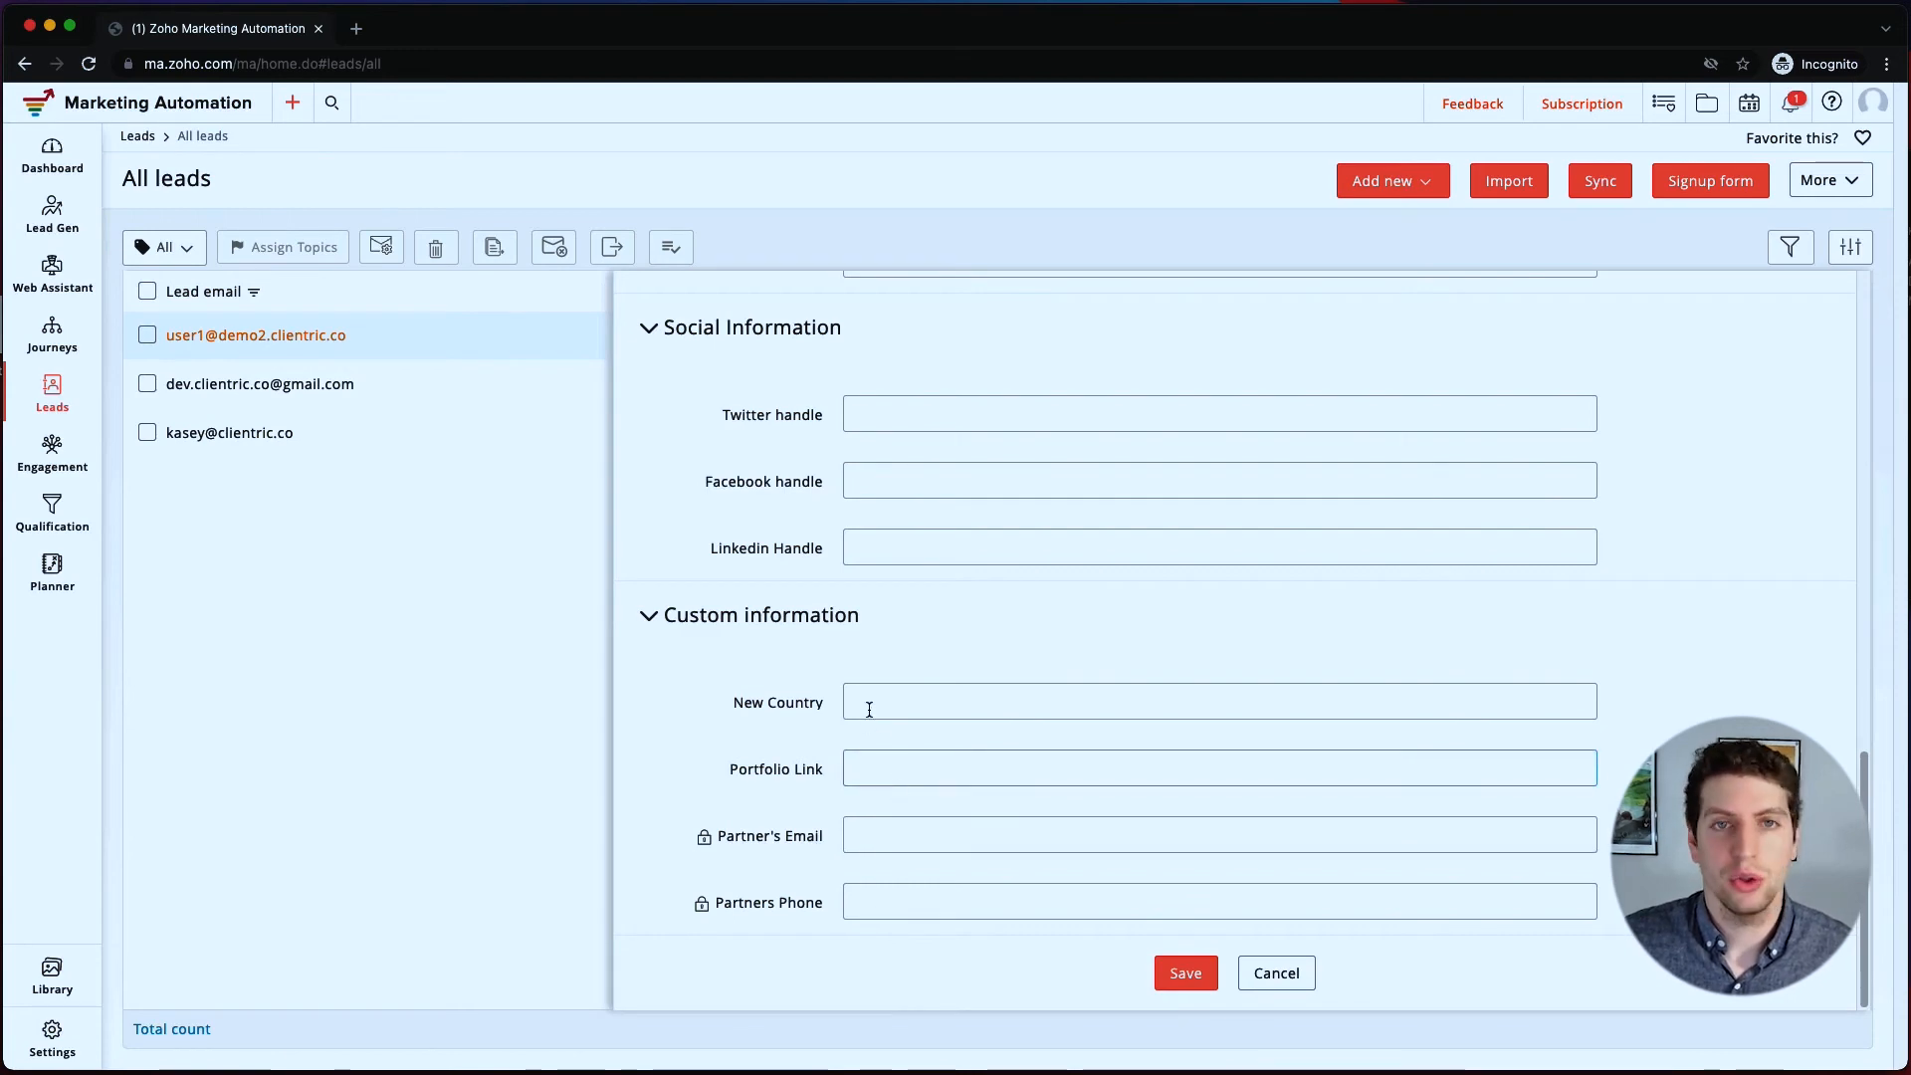
# - Save the lead's record with its custom information entries left blank
pyautogui.click(924, 749)
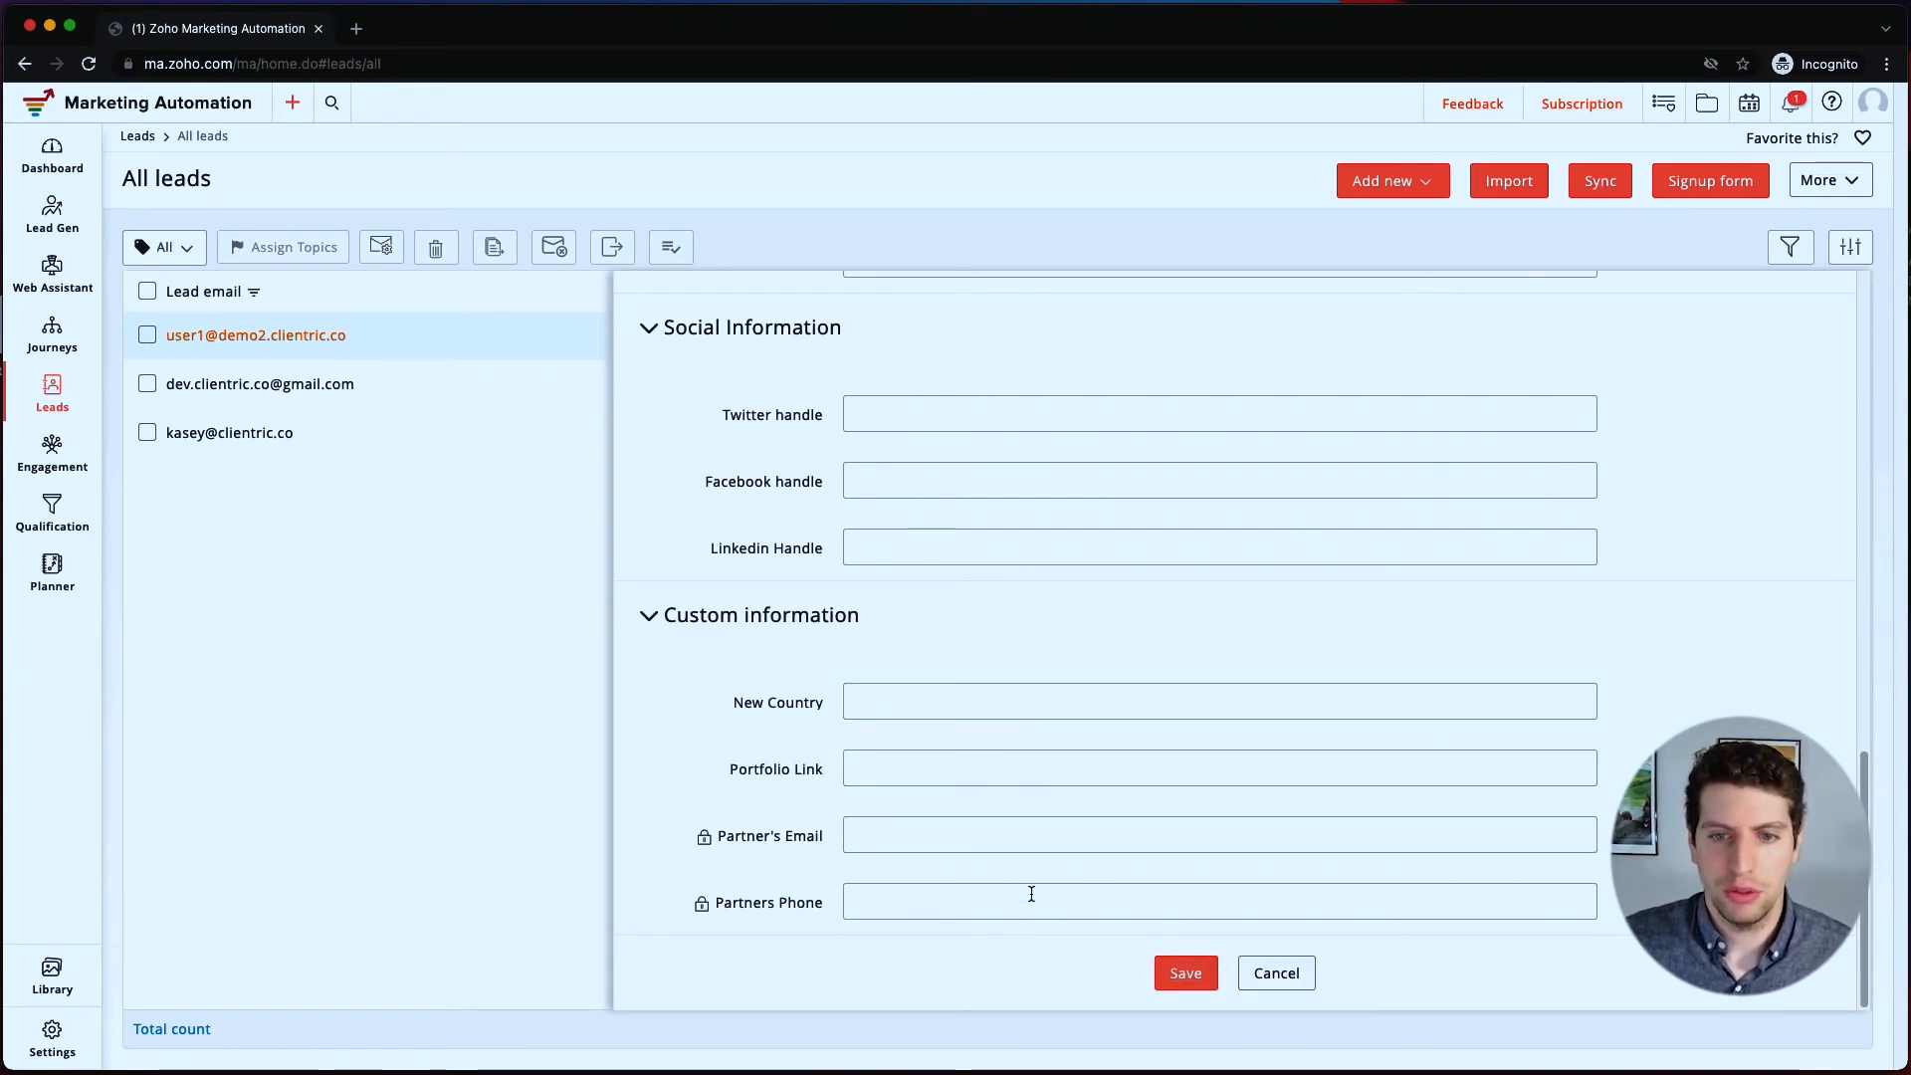
pyautogui.click(1185, 972)
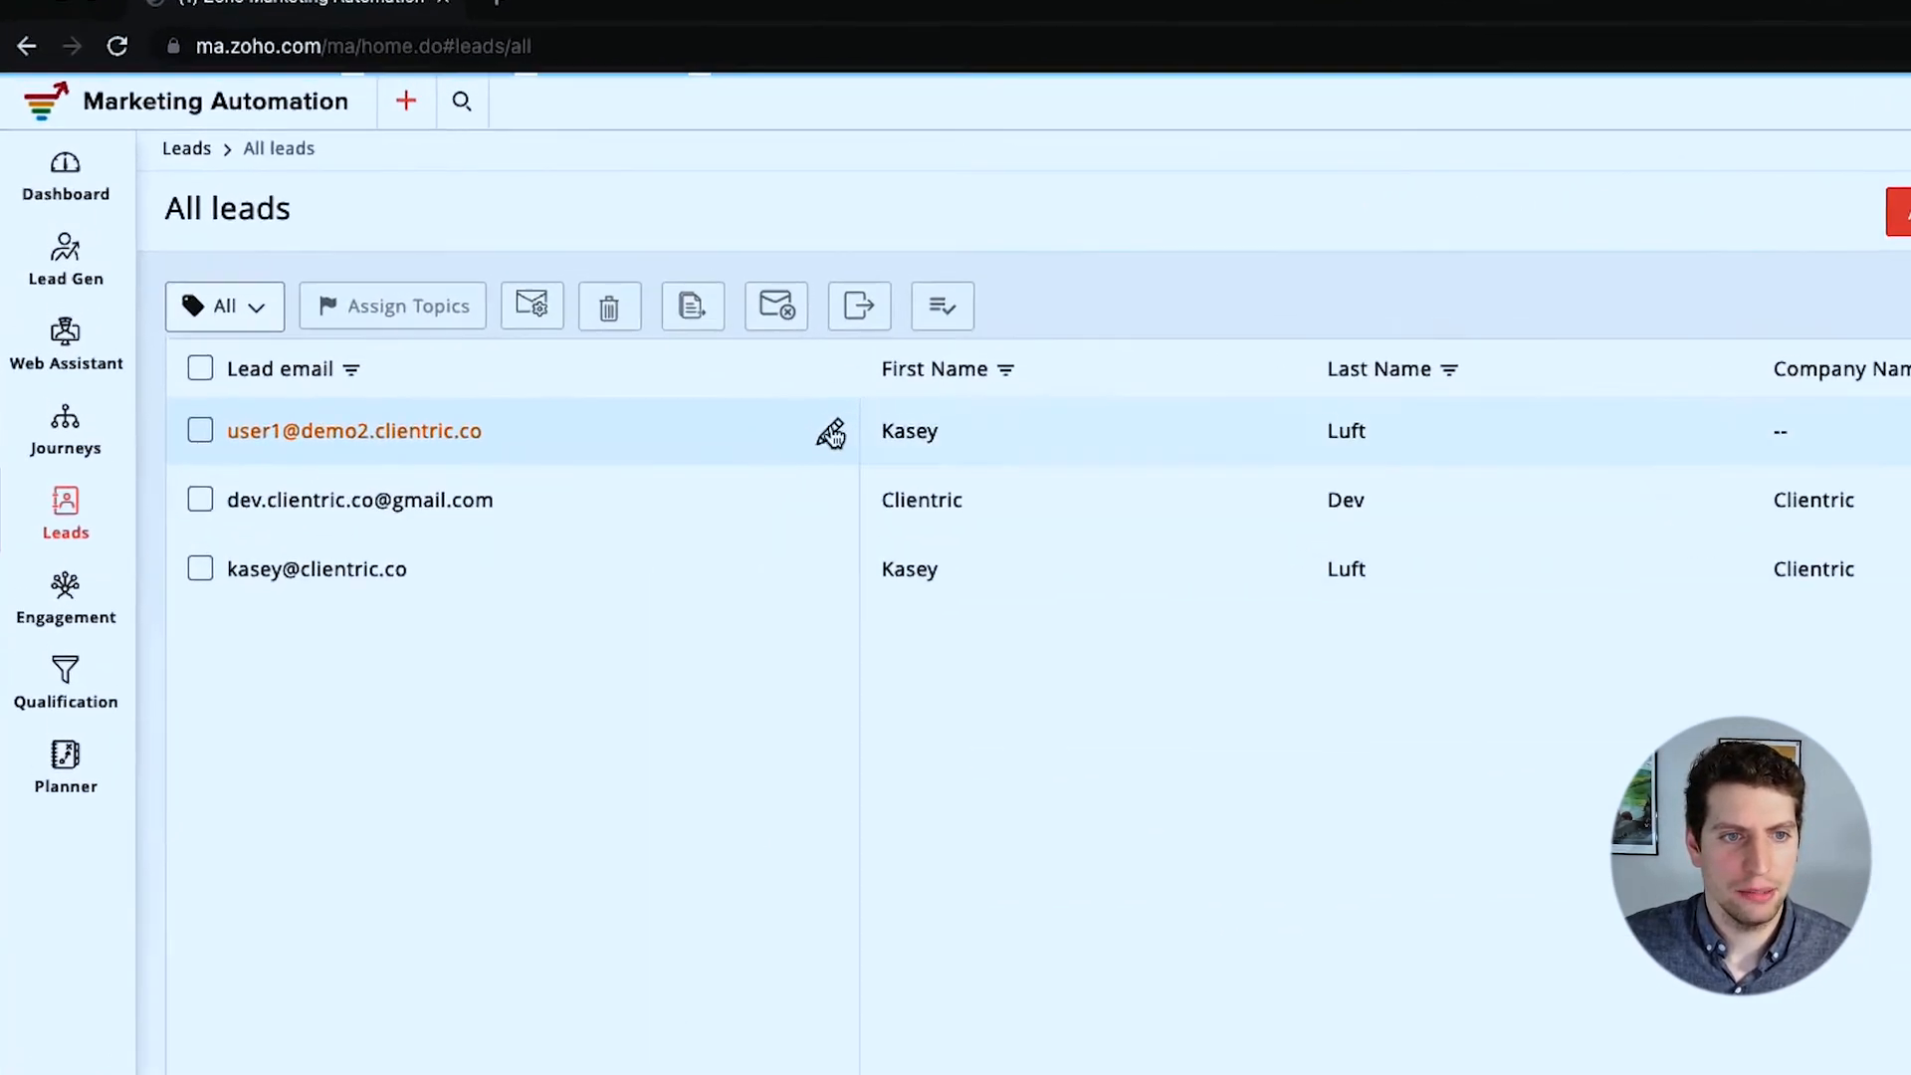
# - Reopen the first lead for editing, check its Custom information section, and close the form without saving
pyautogui.click(853, 442)
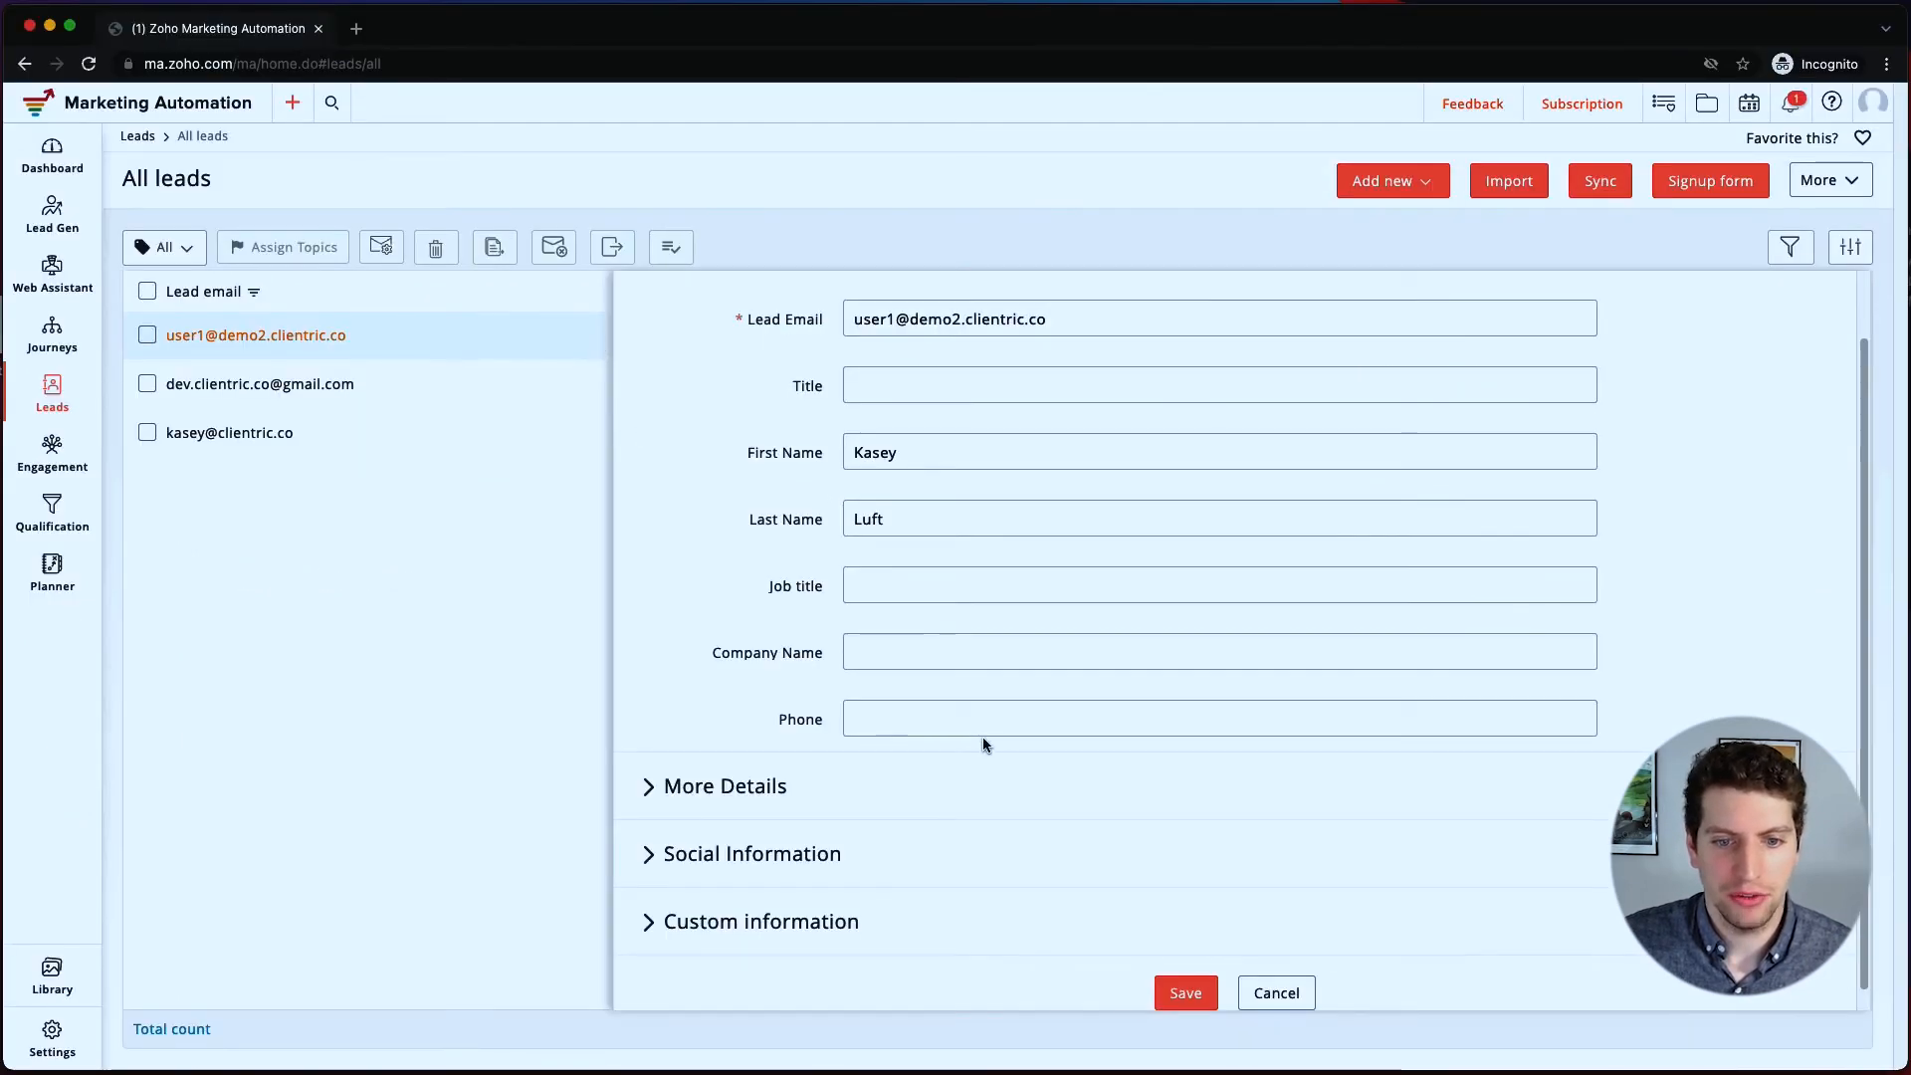
pyautogui.scroll(1, 1066, 789)
pyautogui.scroll(-1, 896, 752)
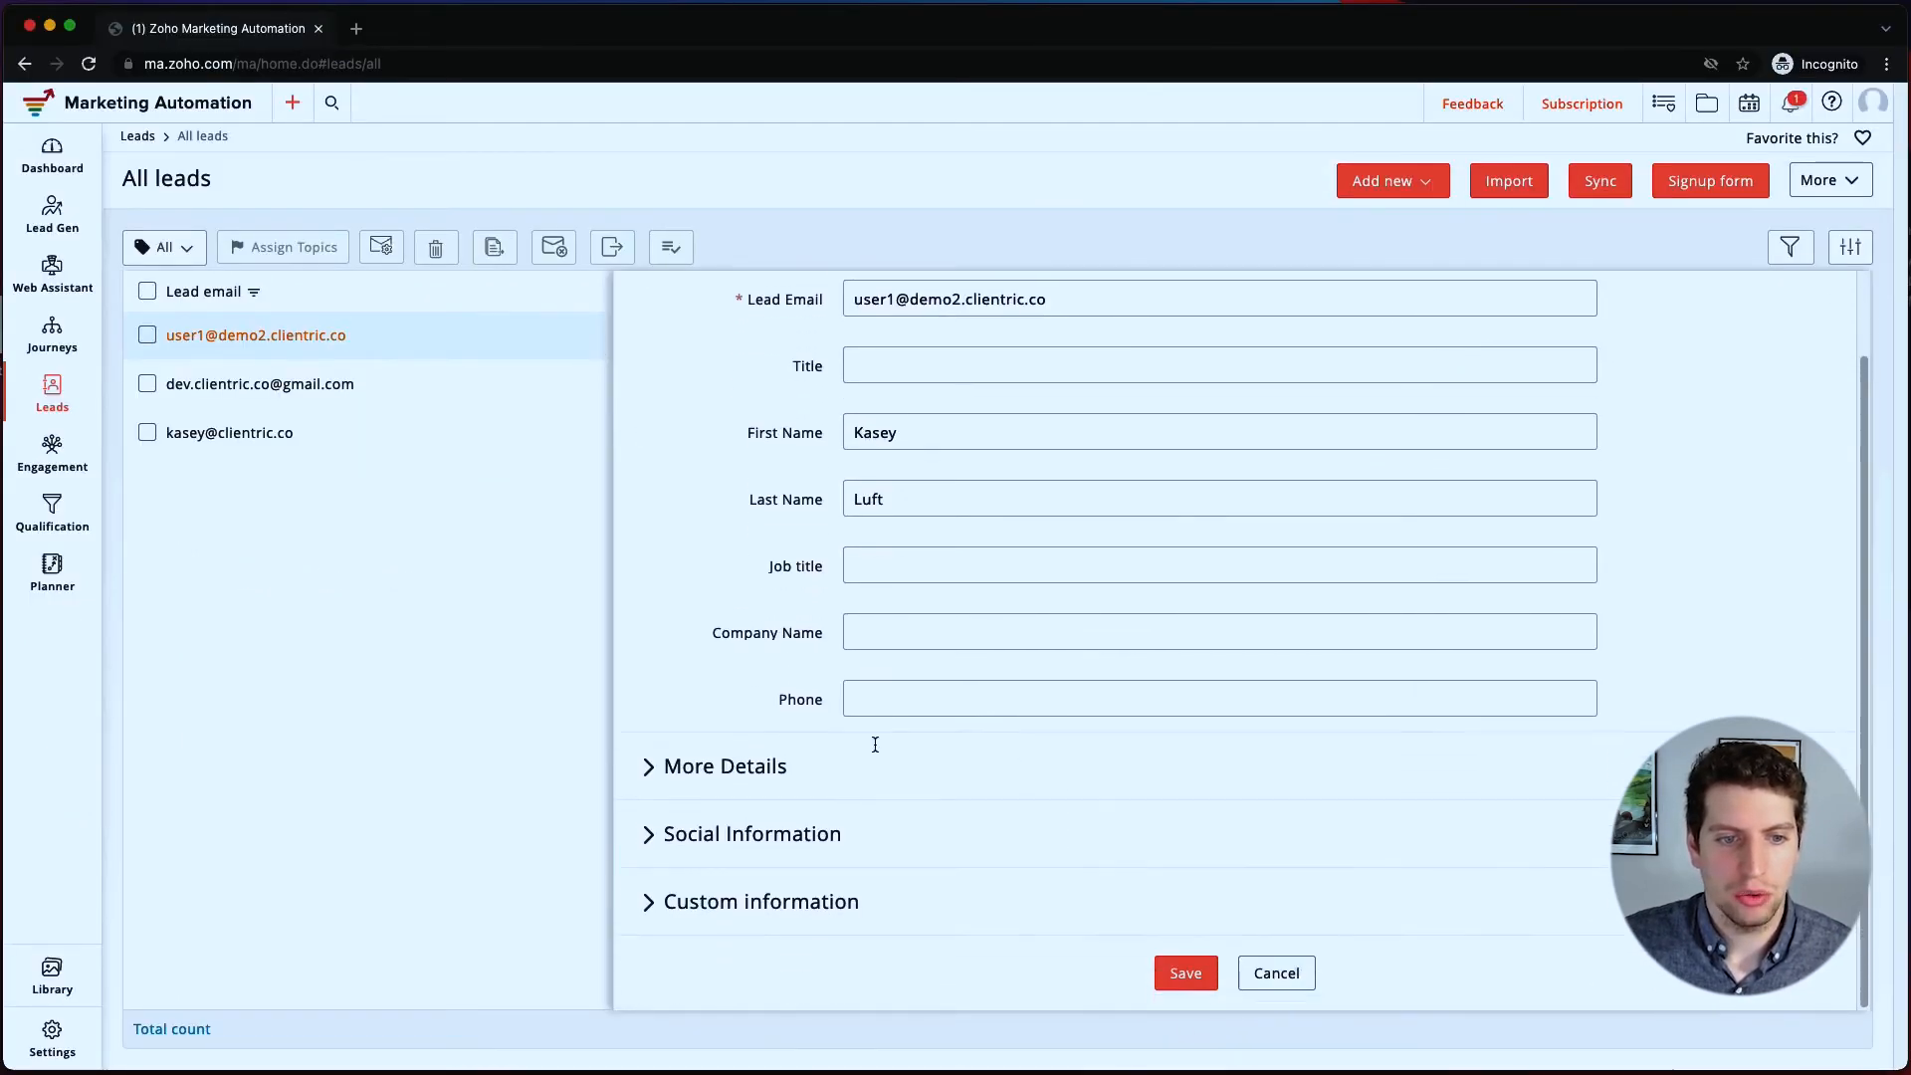
pyautogui.click(661, 915)
pyautogui.scroll(-3, 1235, 936)
pyautogui.click(1280, 984)
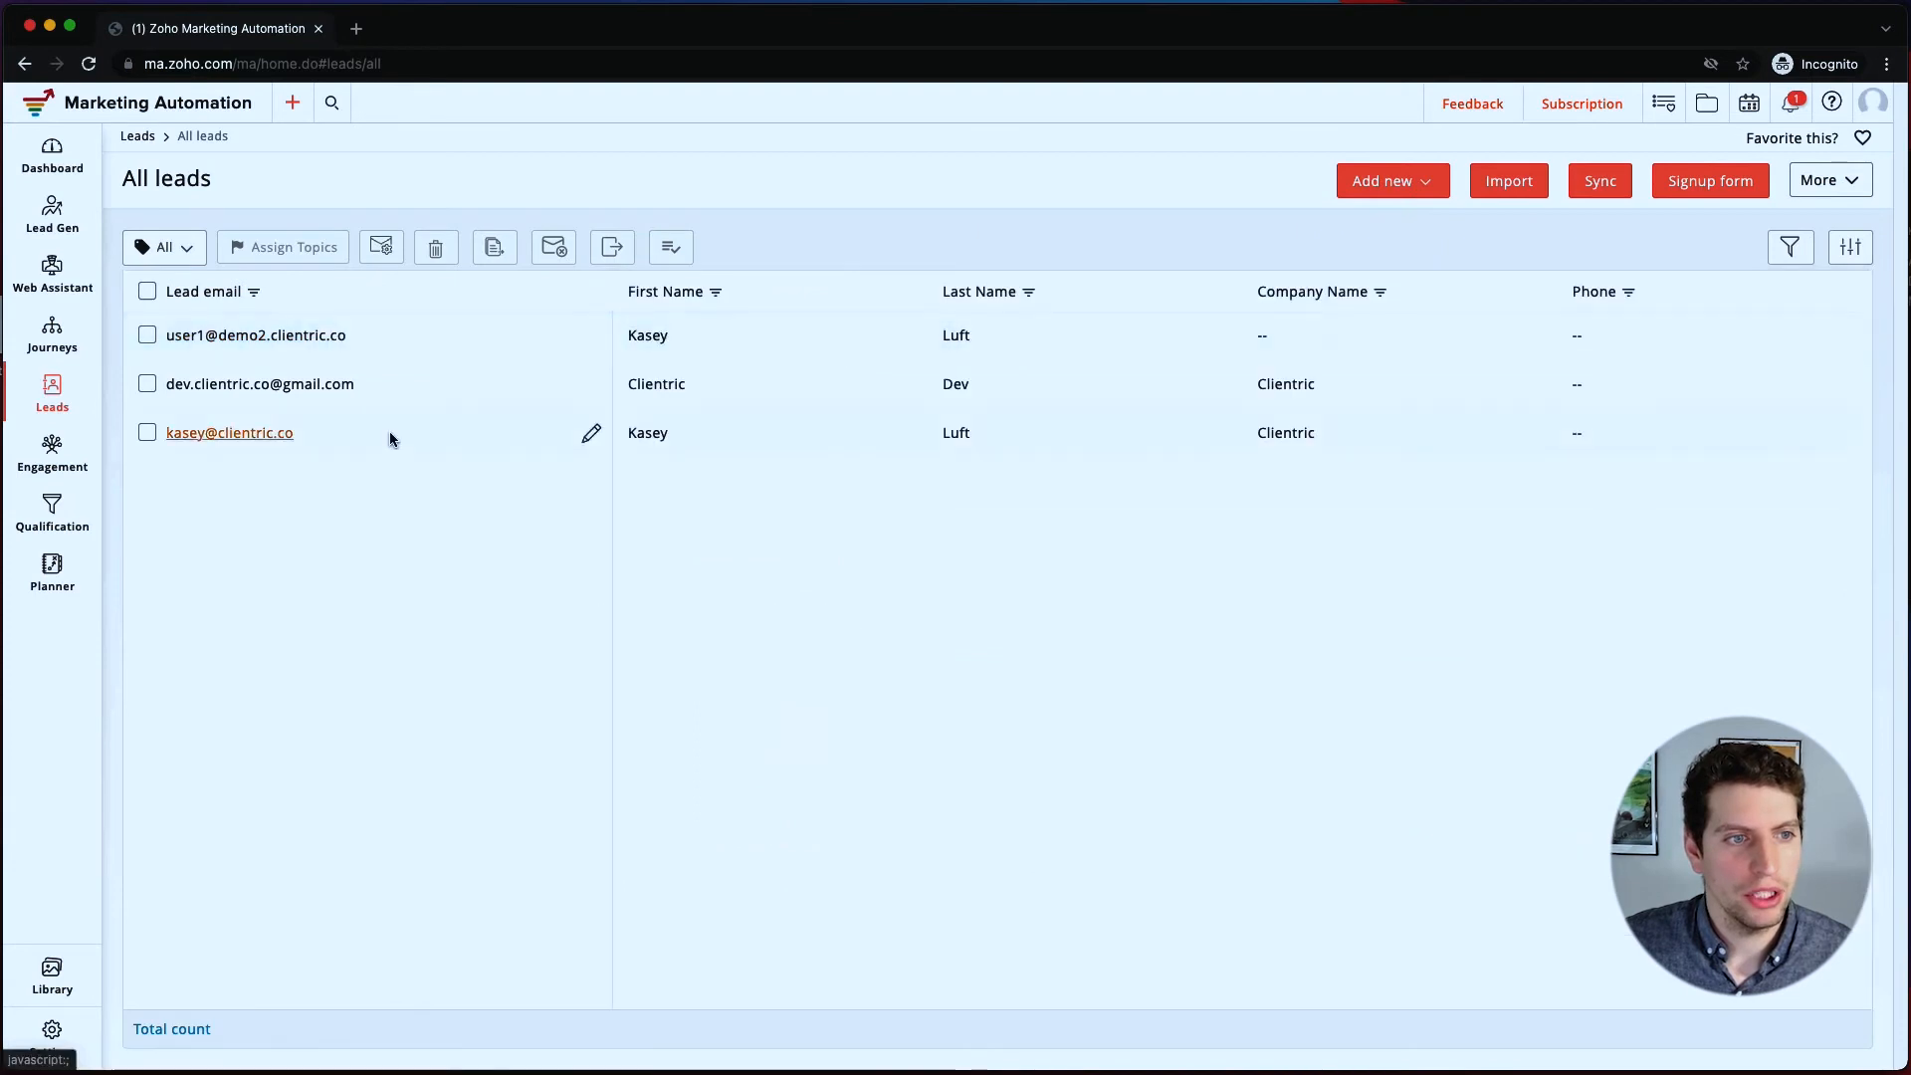
# - Open the first lead's full details and examine its custom fields, associated lists, campaign summary, social media activity and associated topics
pyautogui.click(302, 334)
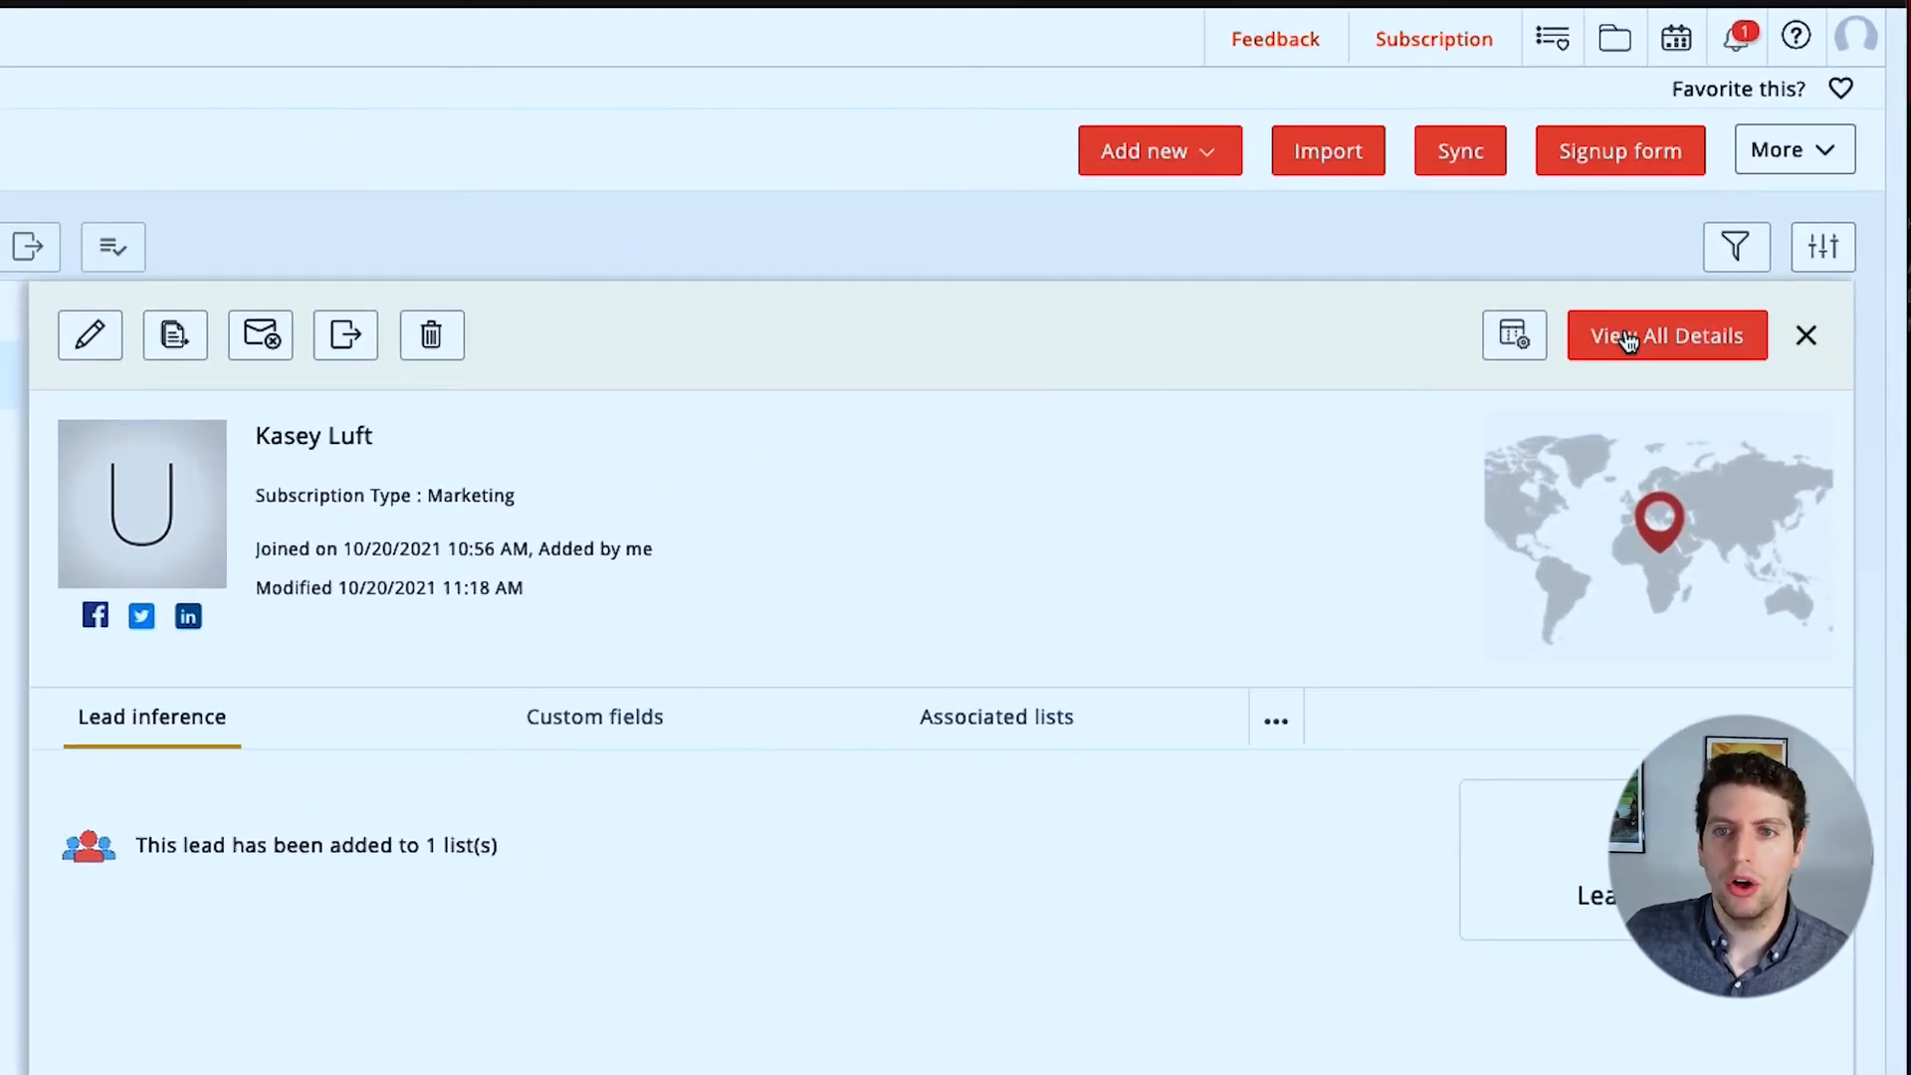
pyautogui.click(1631, 340)
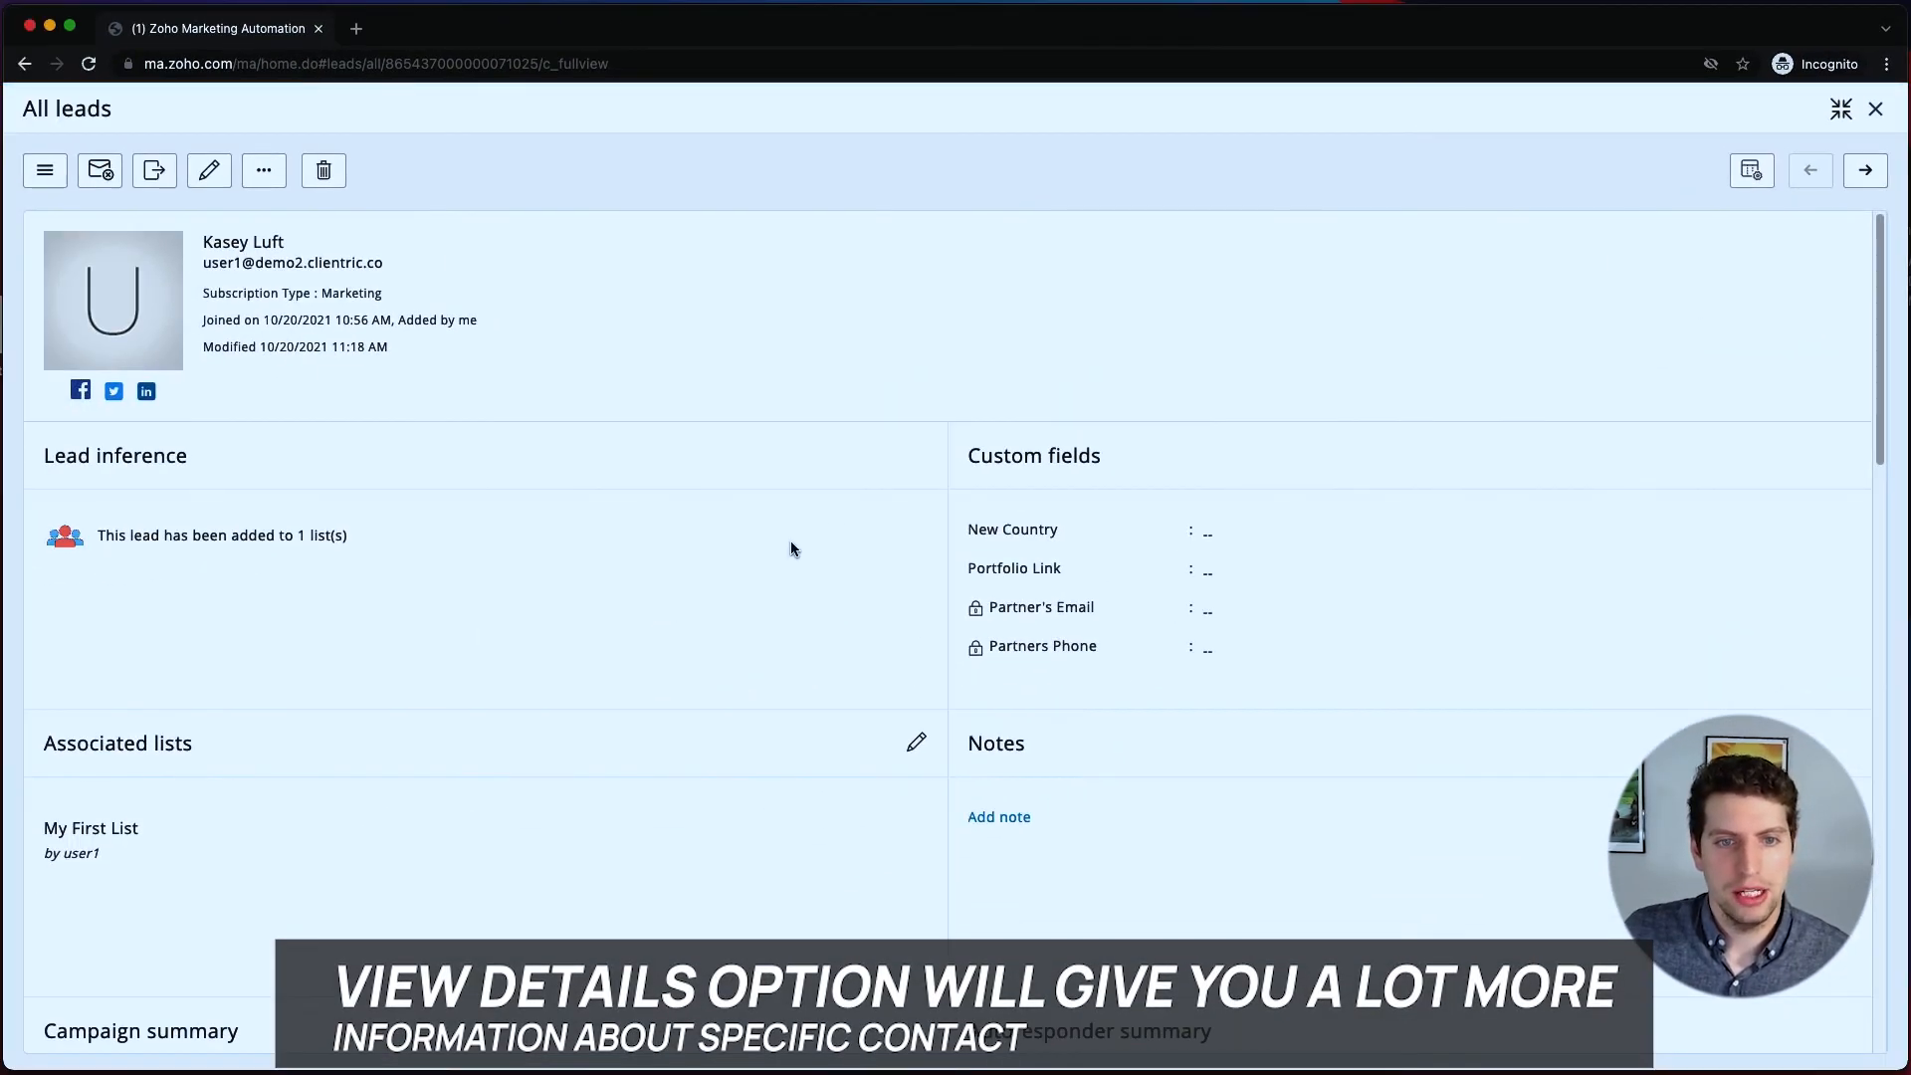
pyautogui.scroll(-5, 788, 537)
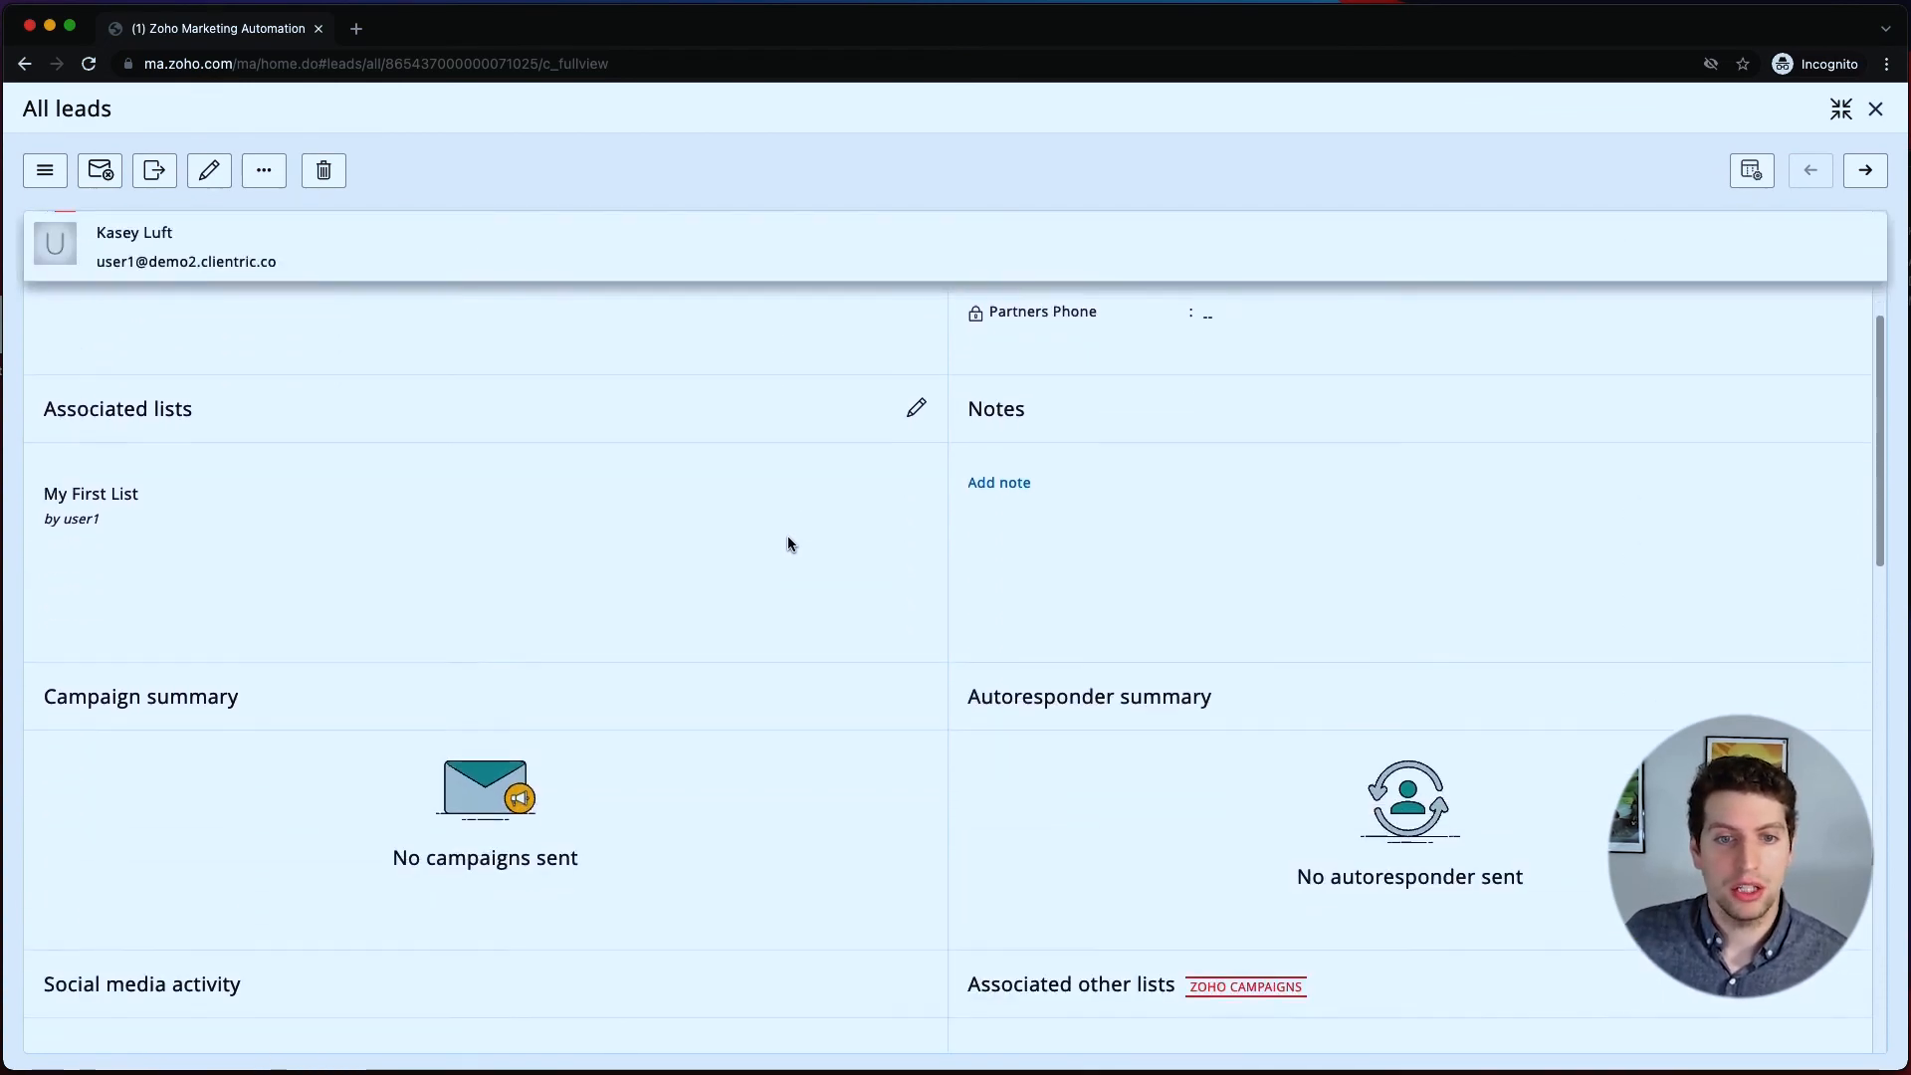
pyautogui.scroll(-5, 787, 539)
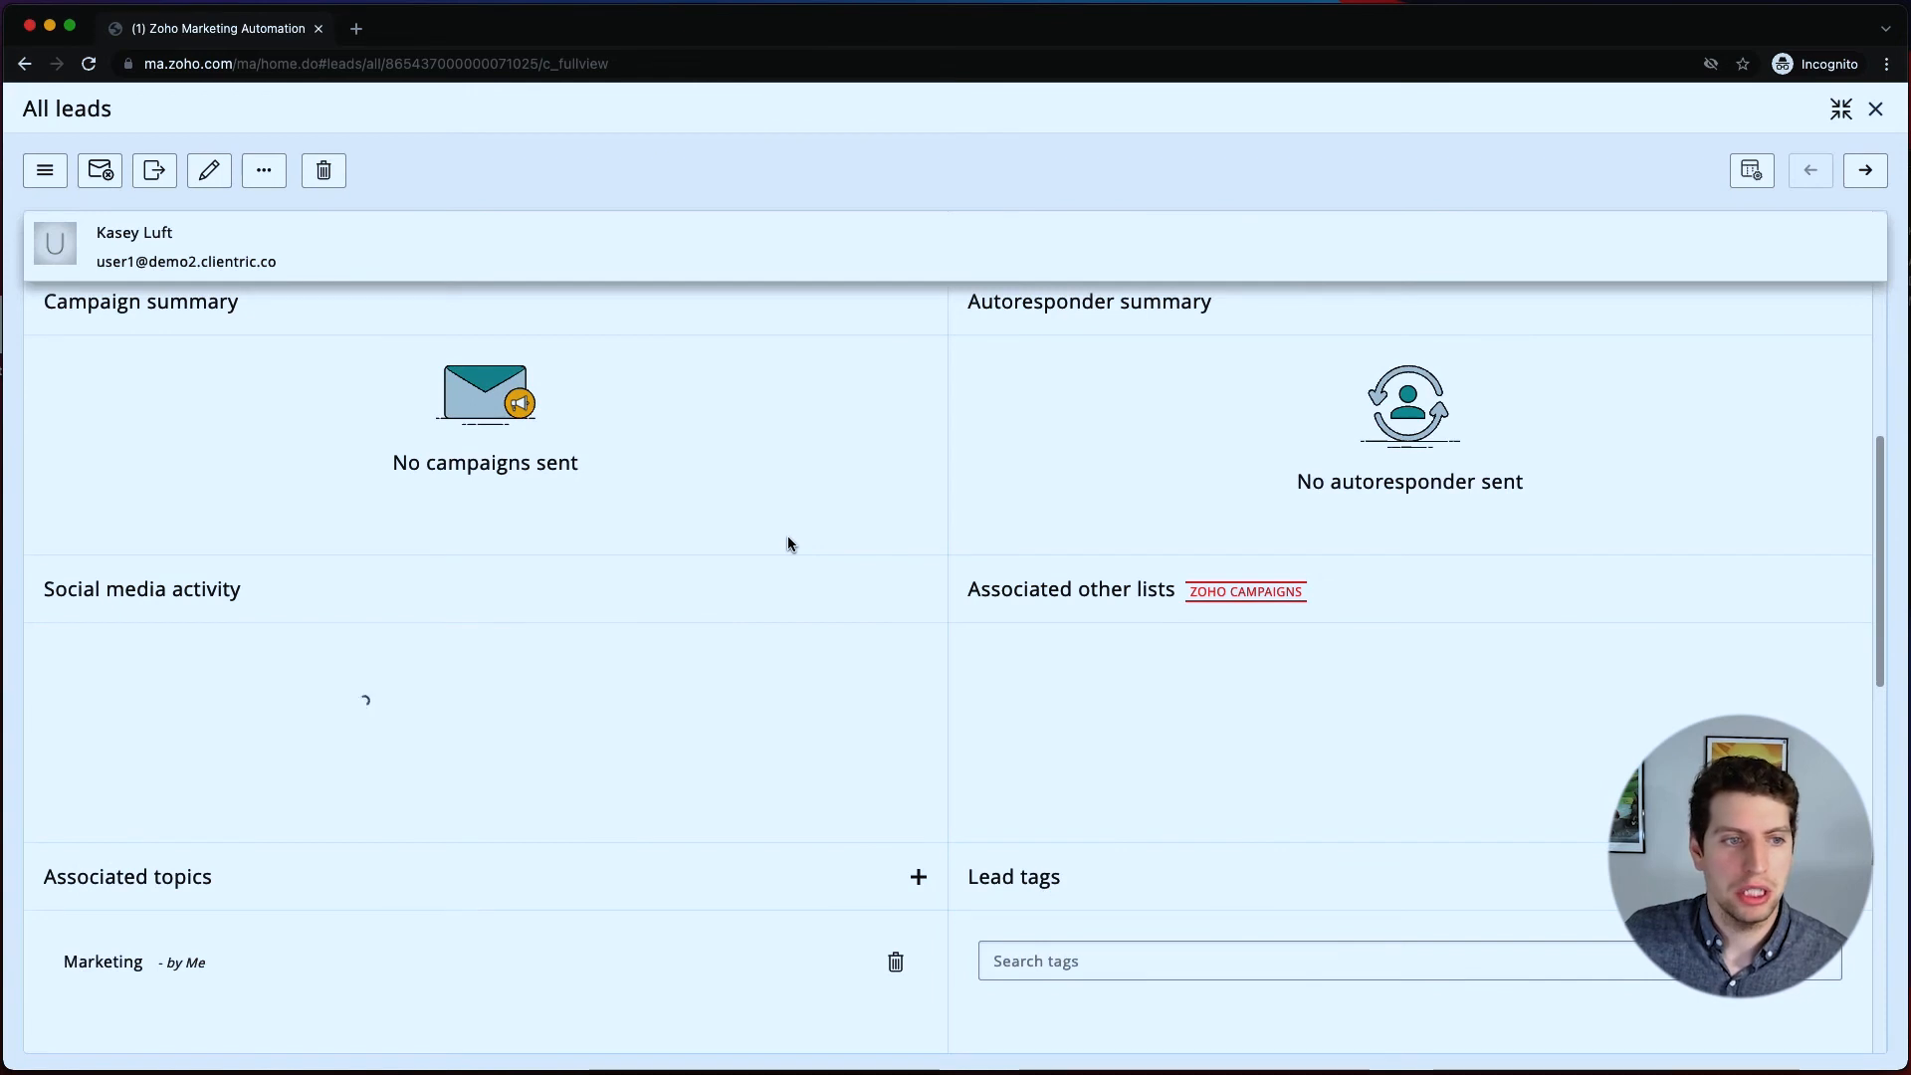
pyautogui.scroll(2, 436, 541)
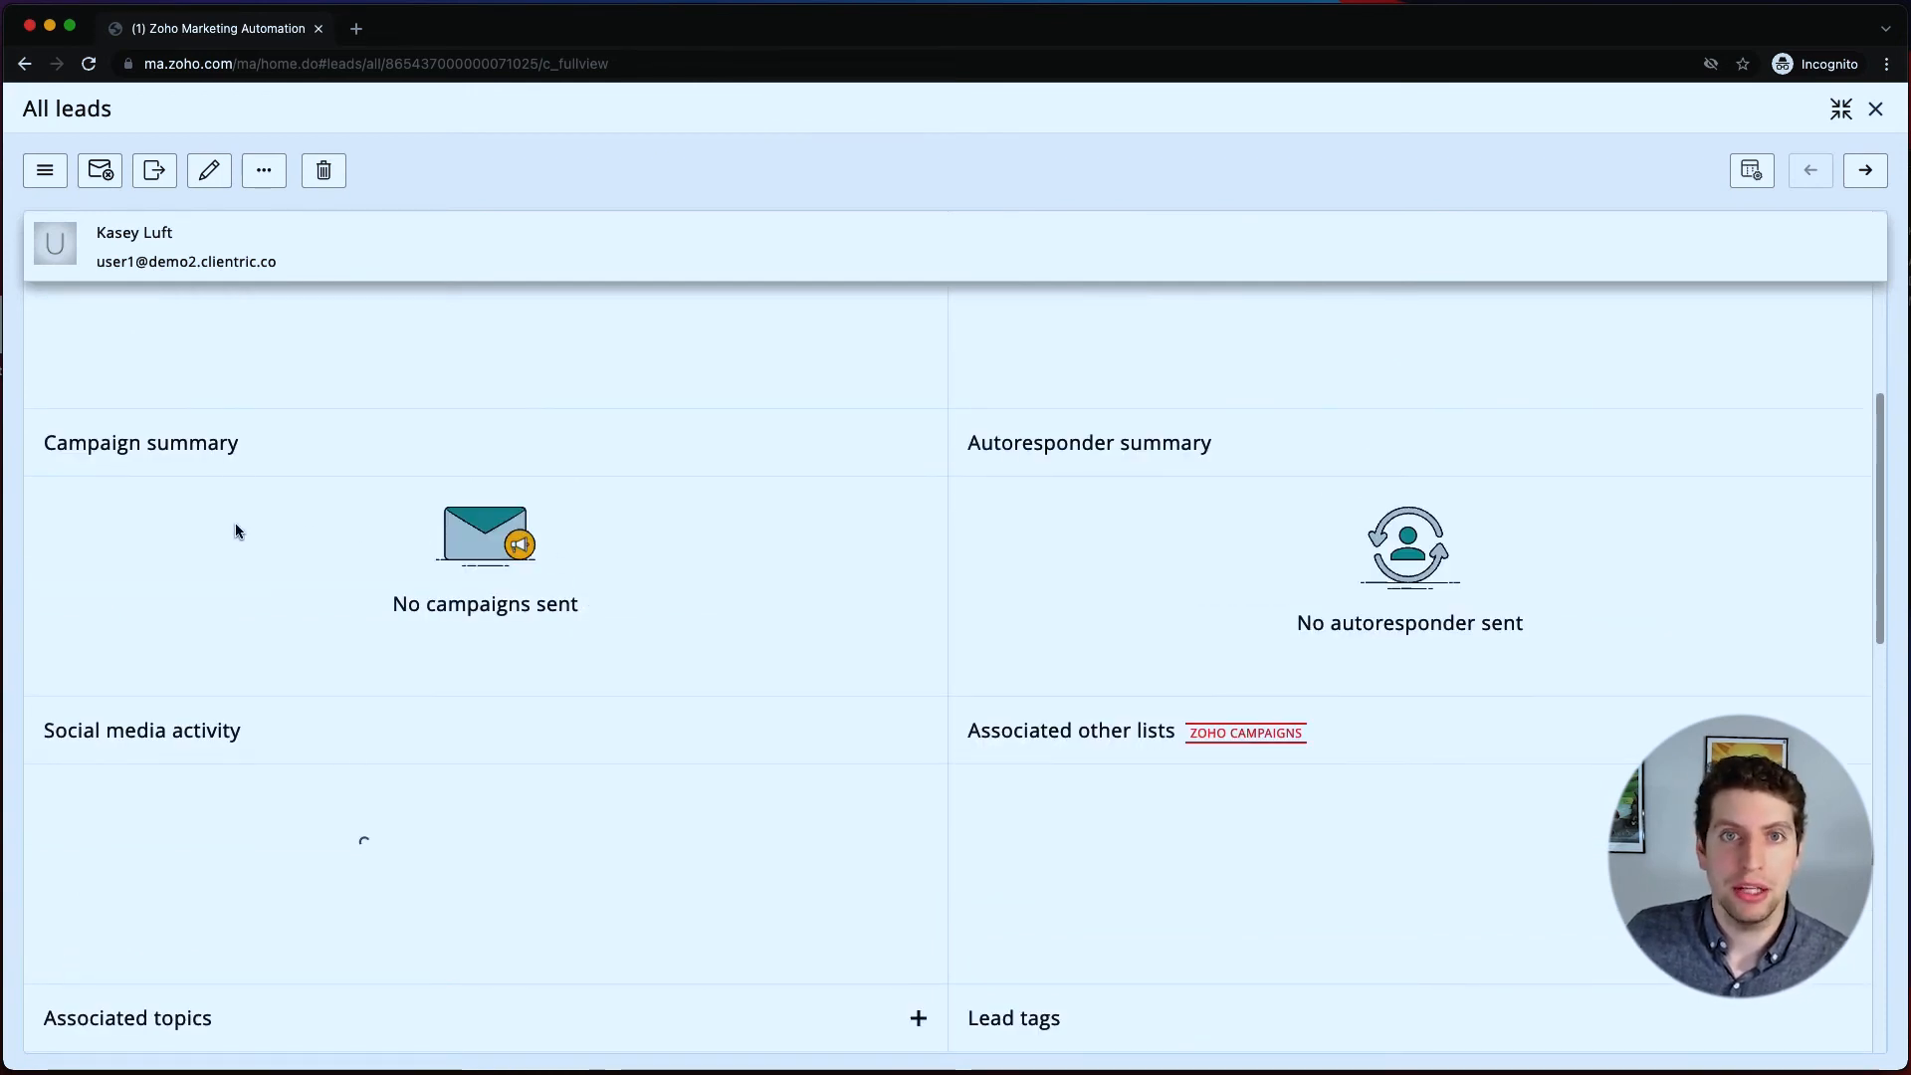
pyautogui.scroll(-5, 237, 538)
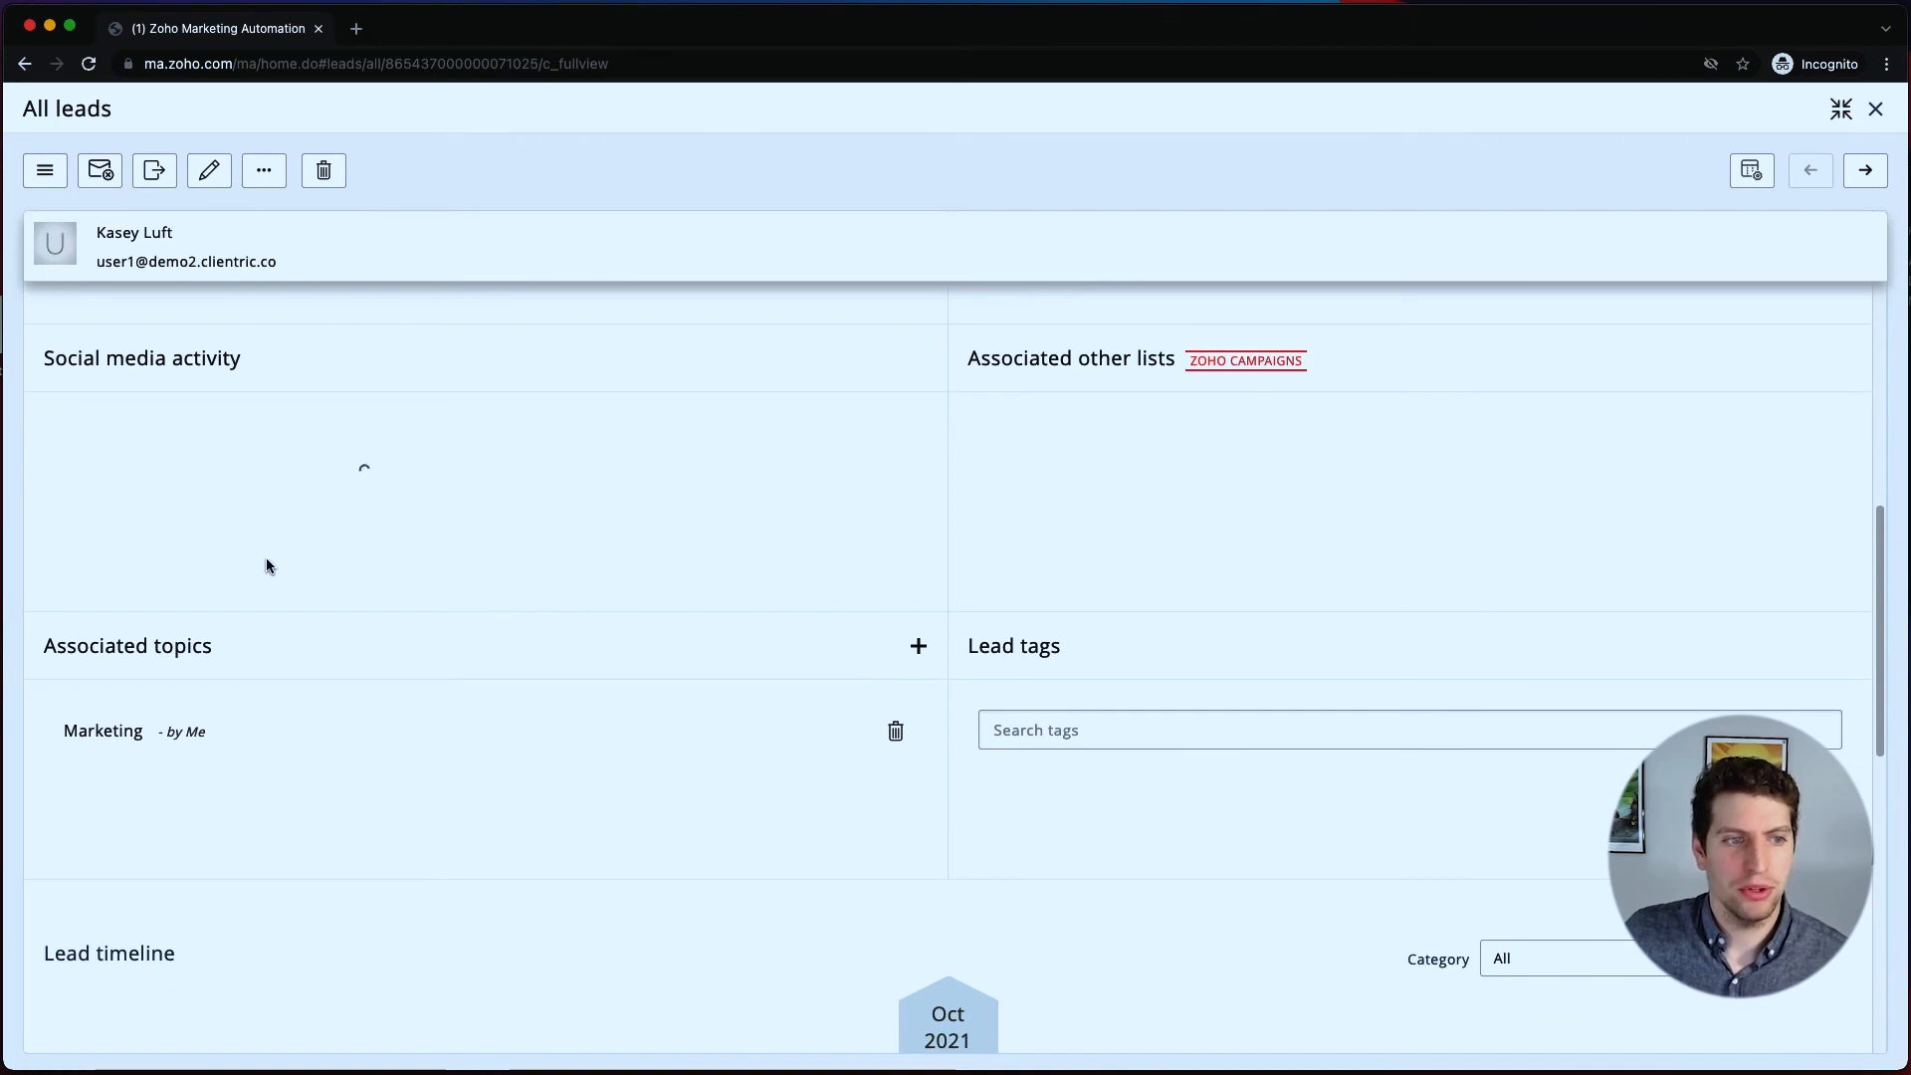
pyautogui.scroll(-2, 257, 572)
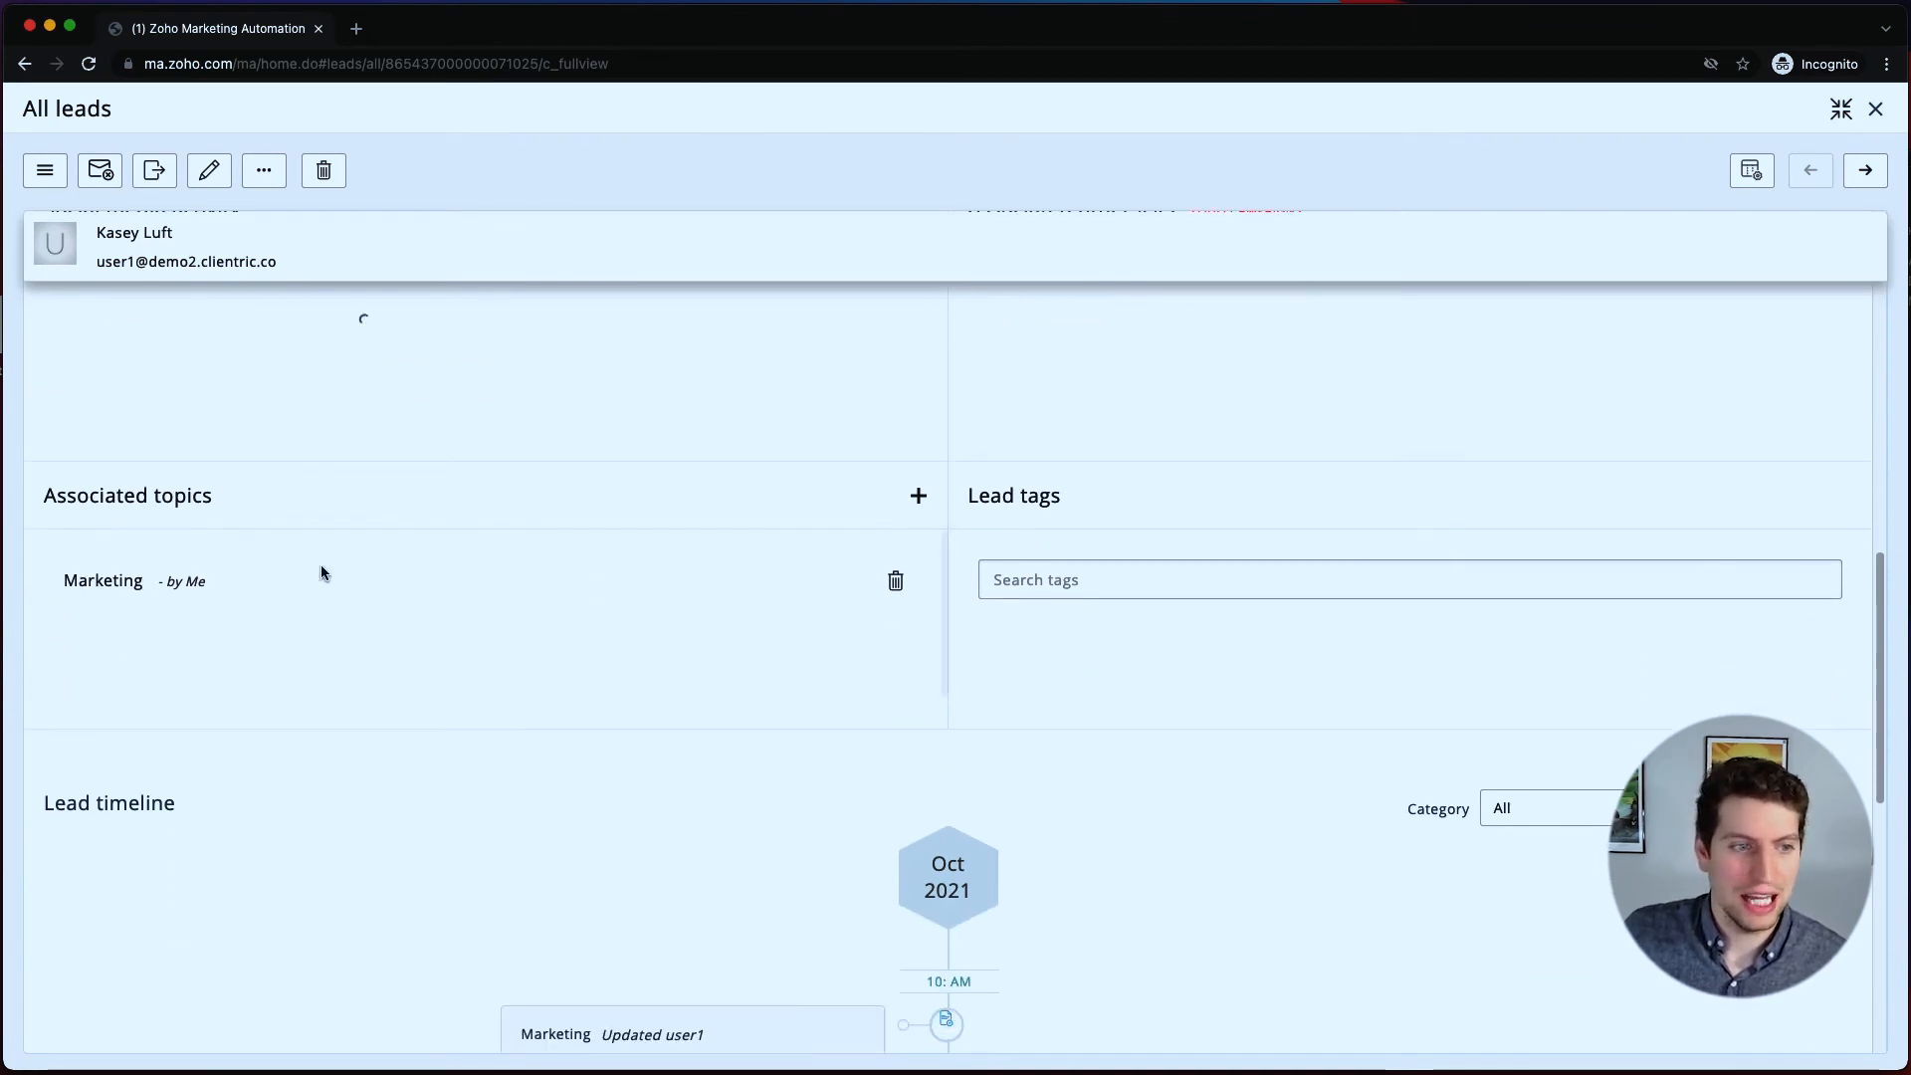
# - Review the Lead timeline in the full details and return to the Custom fields section
pyautogui.scroll(-7, 1025, 534)
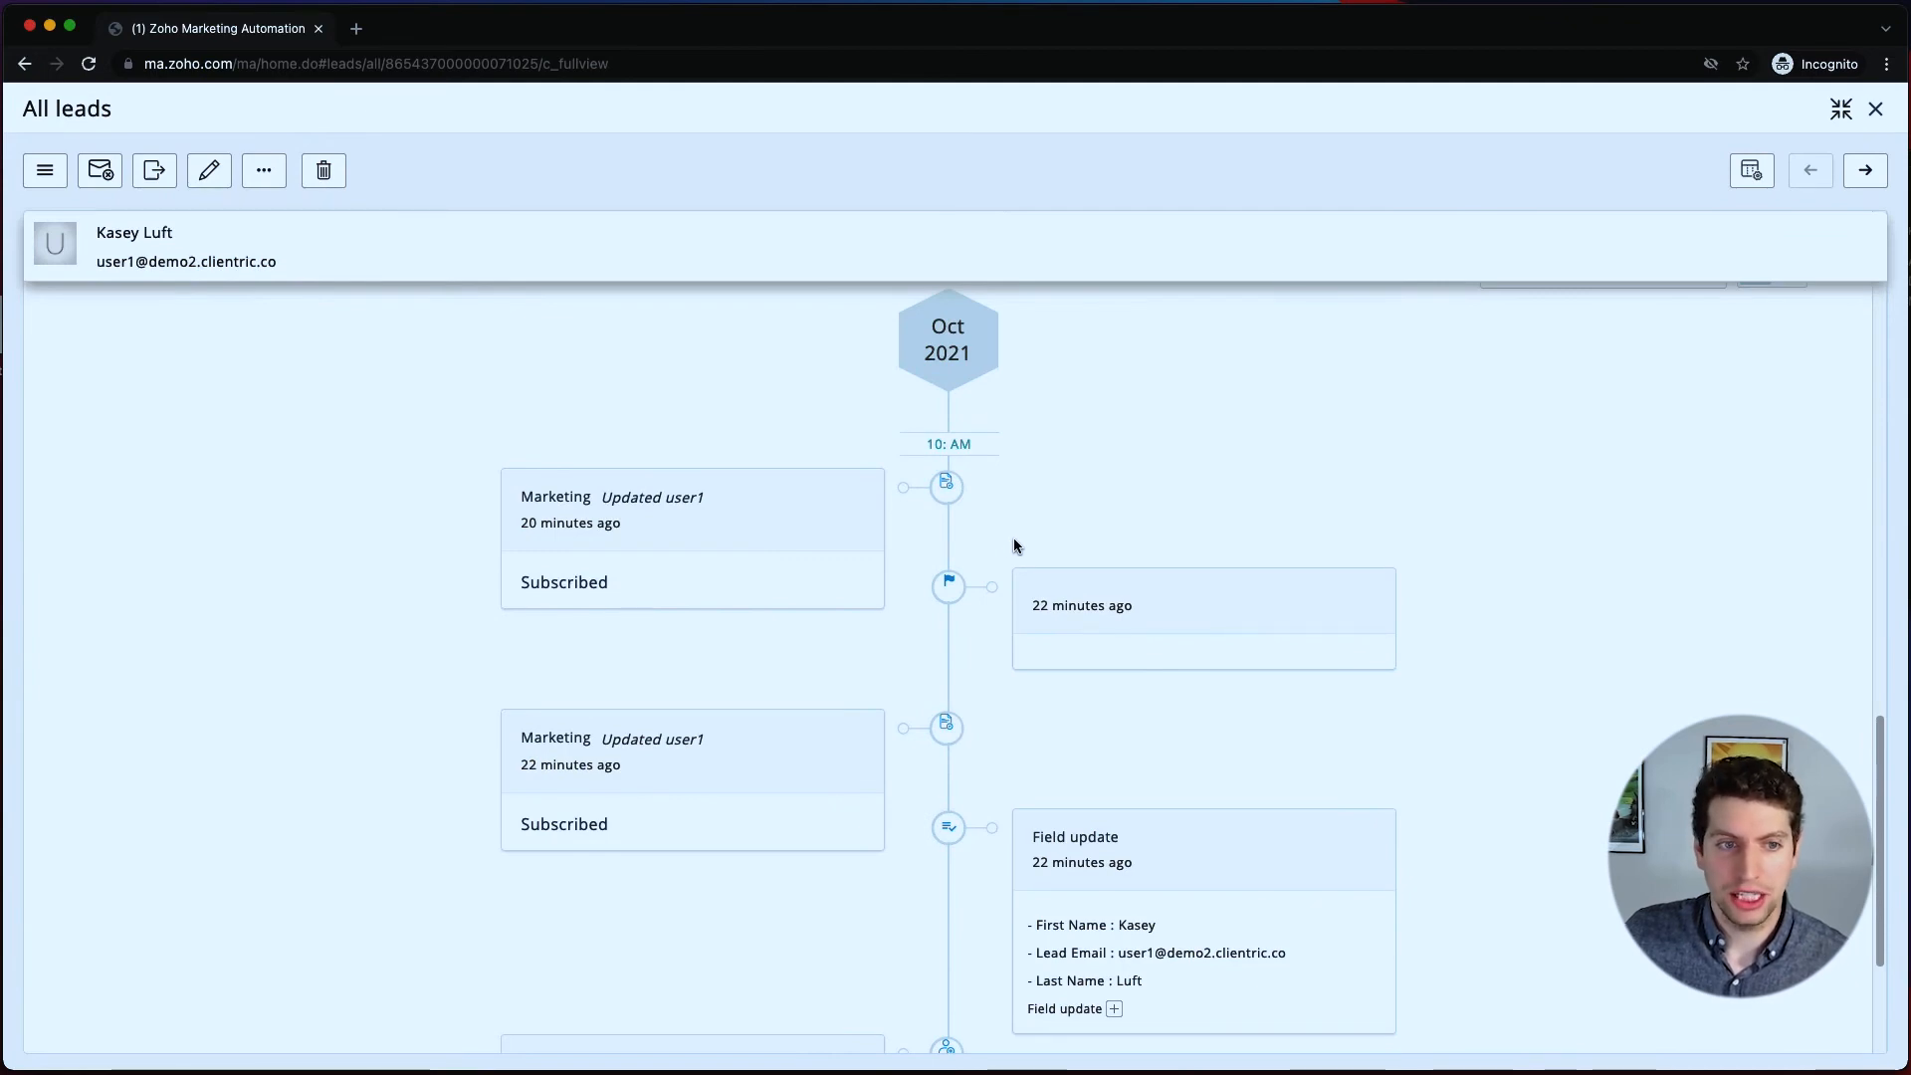
pyautogui.scroll(4, 1013, 546)
pyautogui.scroll(-2, 934, 569)
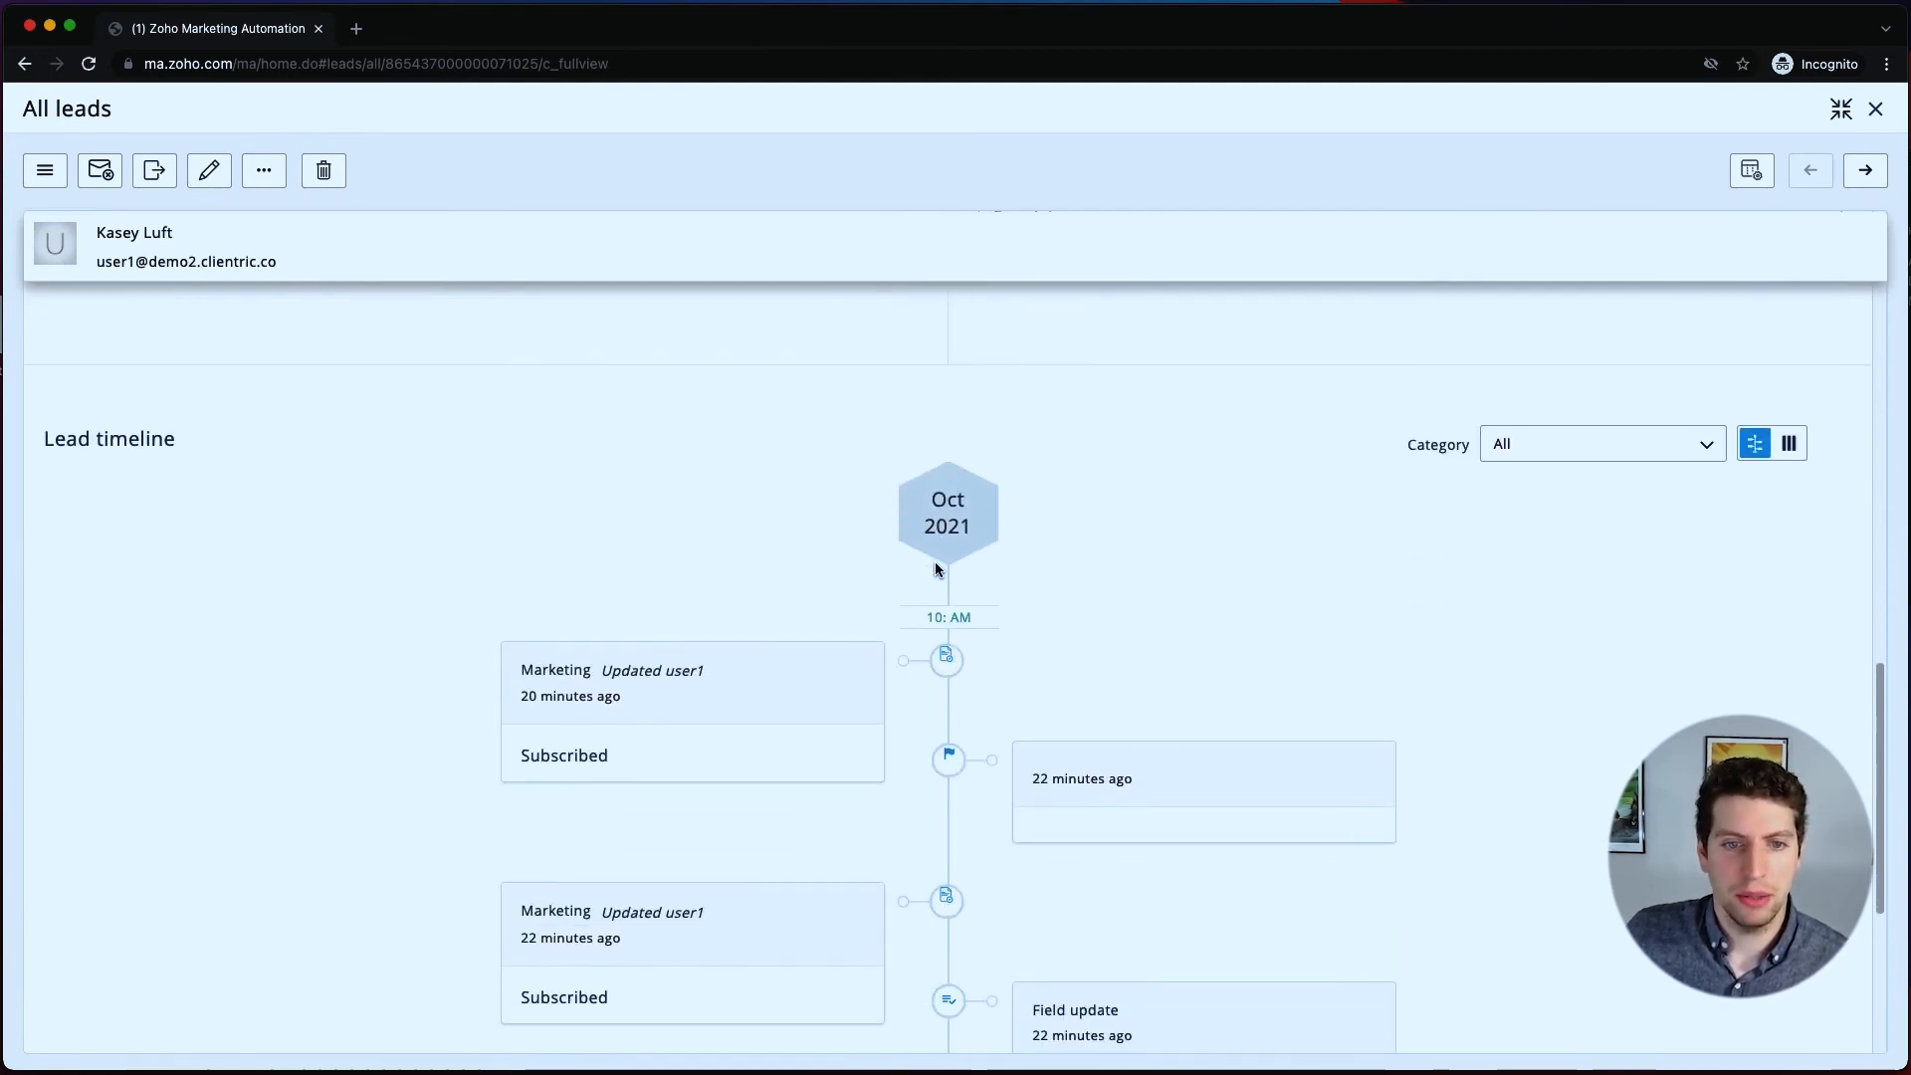
pyautogui.scroll(-6, 935, 569)
pyautogui.scroll(15, 935, 568)
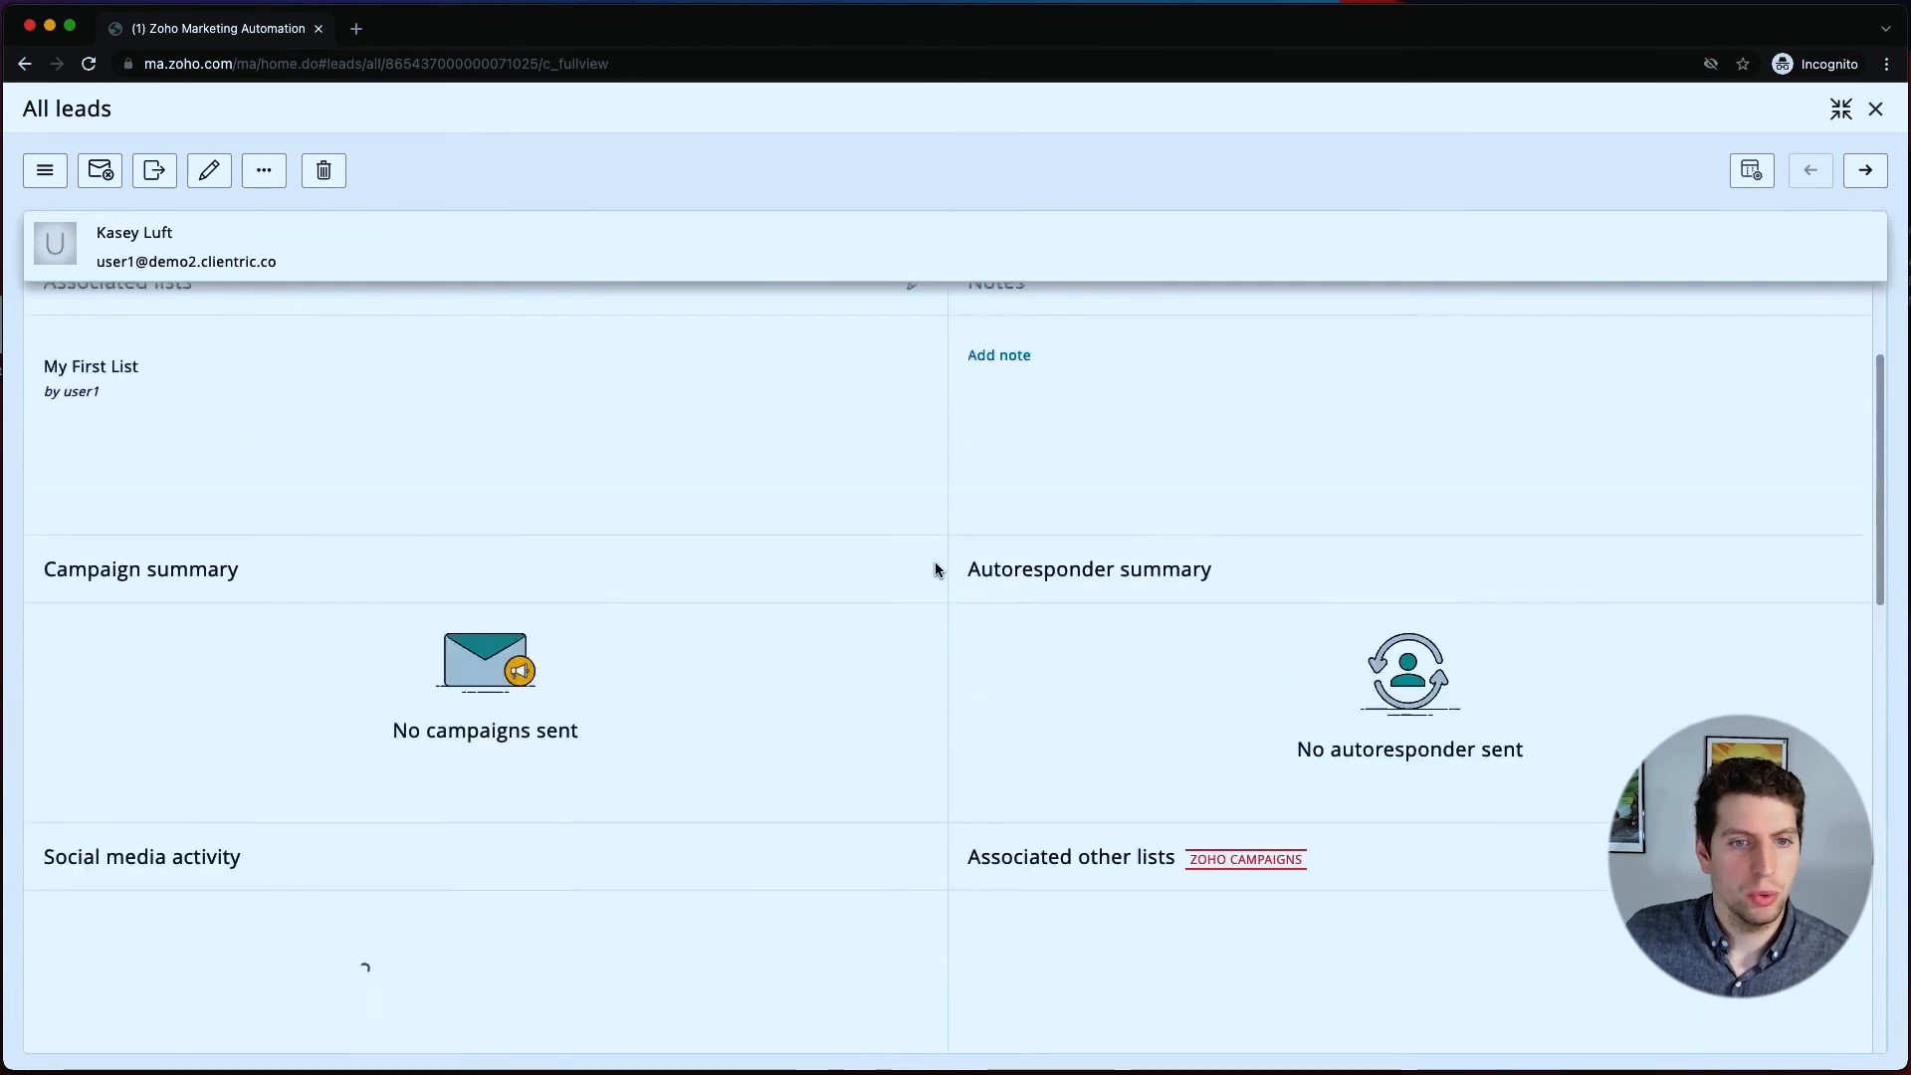
pyautogui.scroll(5, 935, 569)
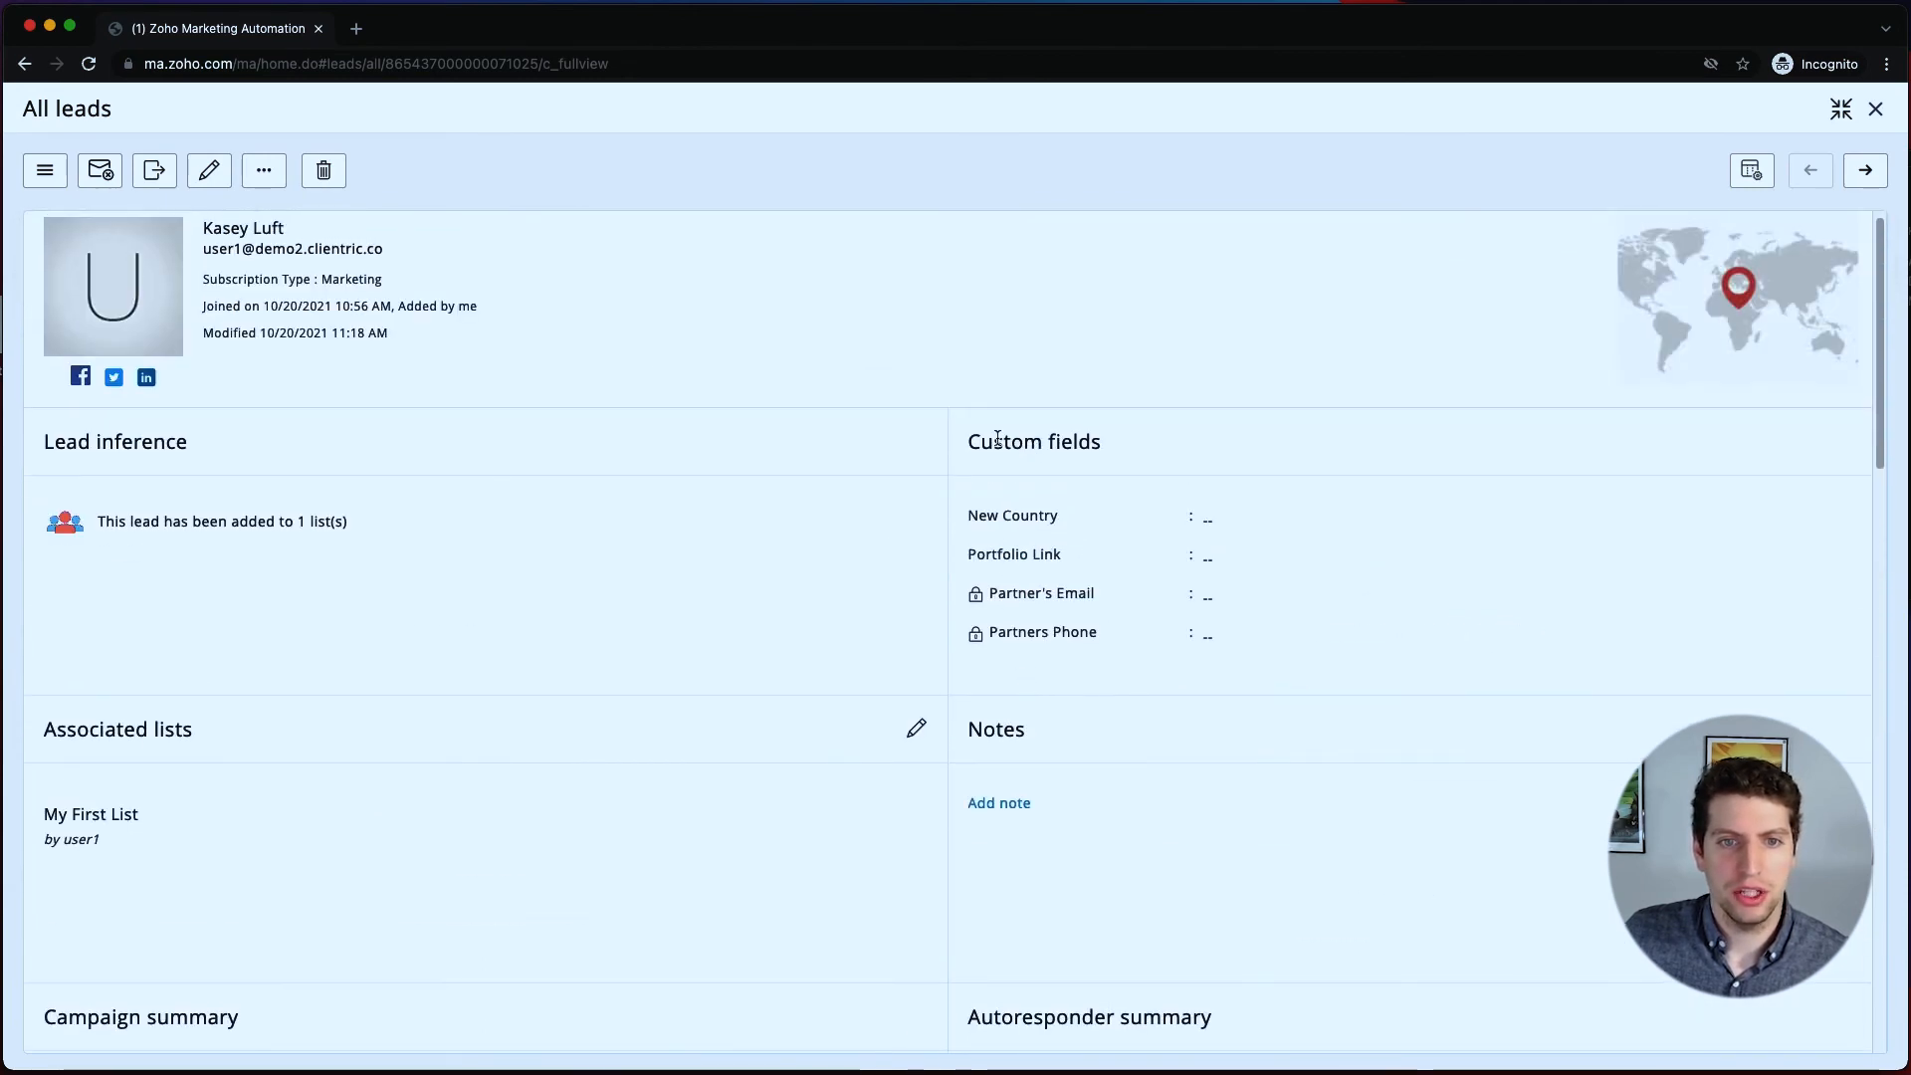